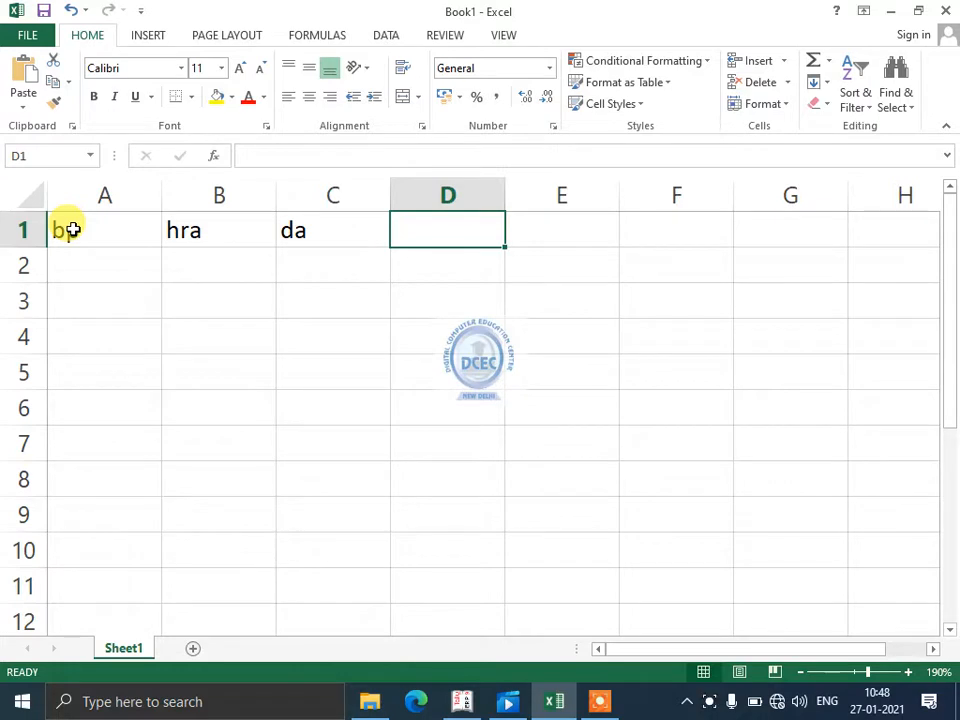
Step: Enter the column headings ta, wa, ea and ma in cells D1 through G1
text(ta)
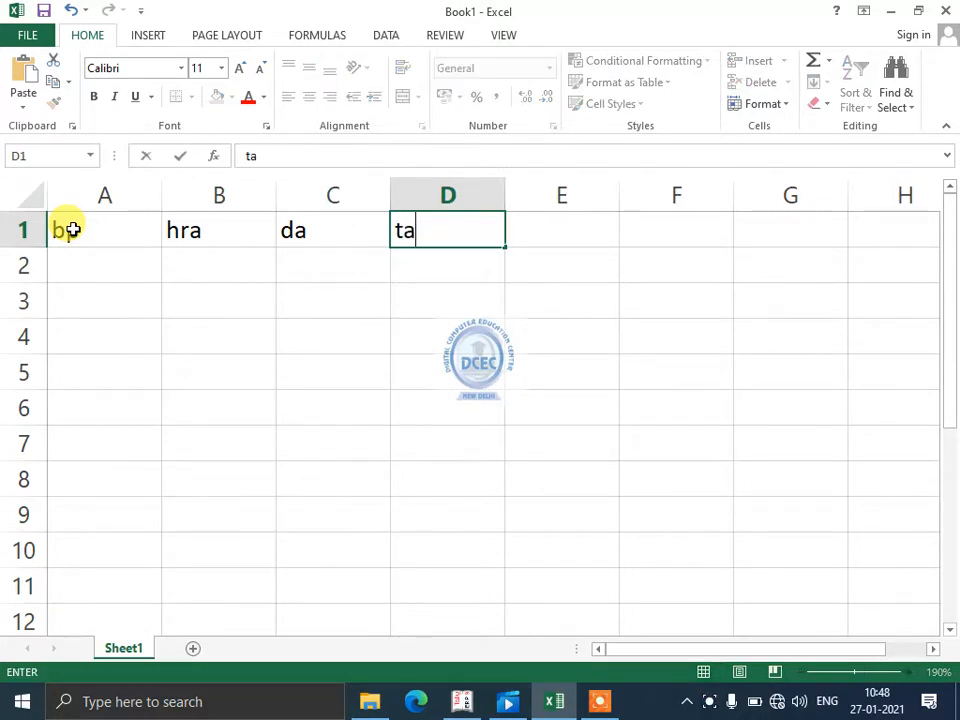
key(Tab)
text(wa)
key(Tab)
text(ea)
key(Tab)
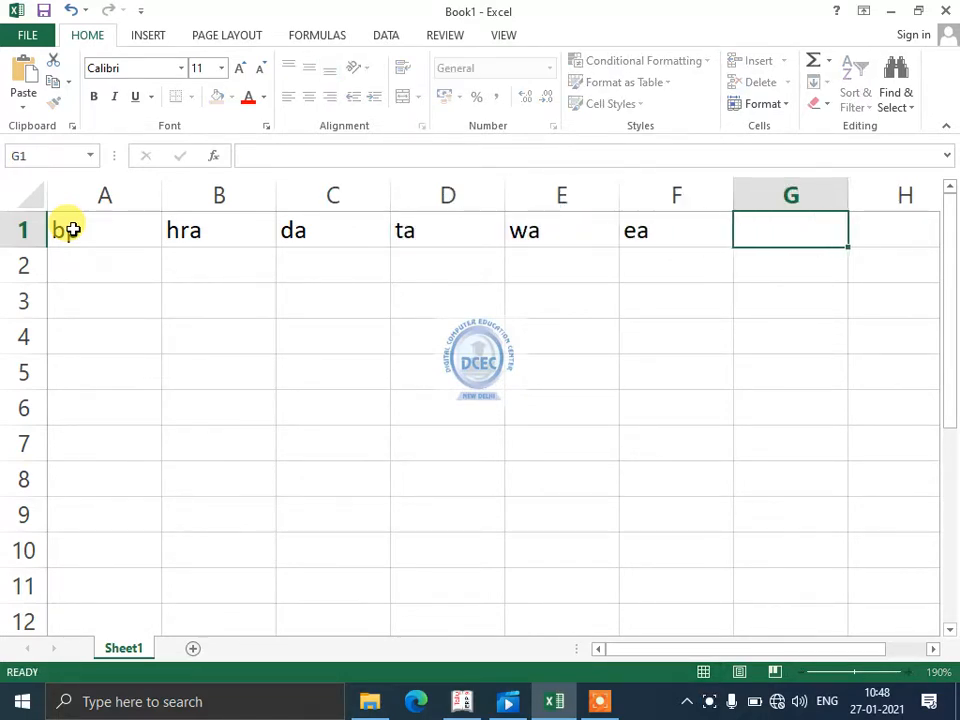
text(ma)
key(Left)
Step: Review the salary component headings one by one across row 1, starting from bp
key(Left)
key(Left)
key(Left)
key(Left)
key(Left)
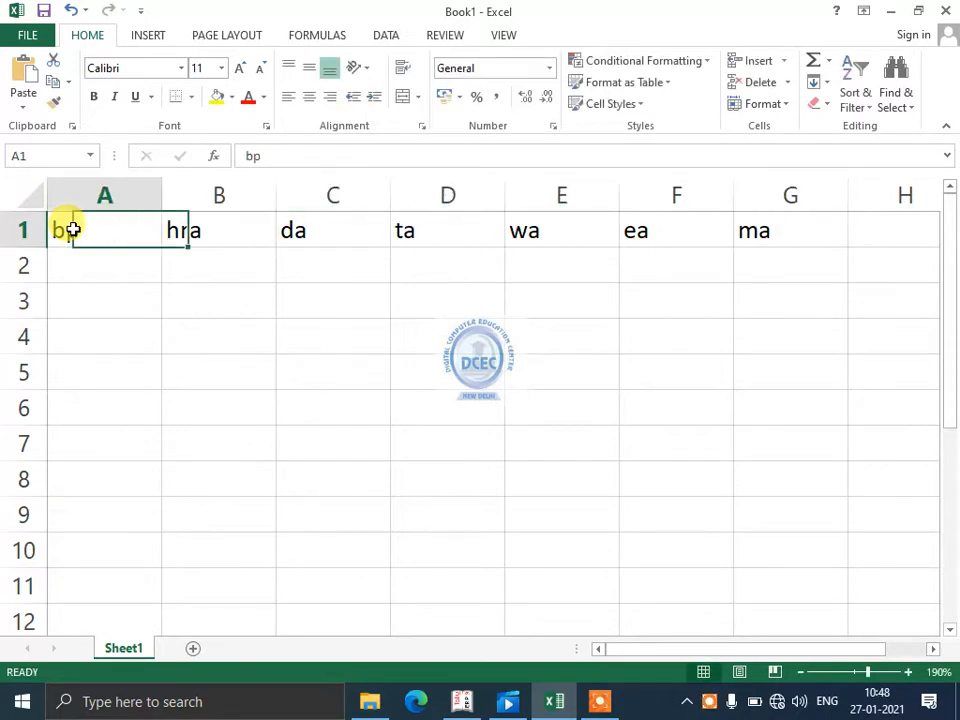
key(Right)
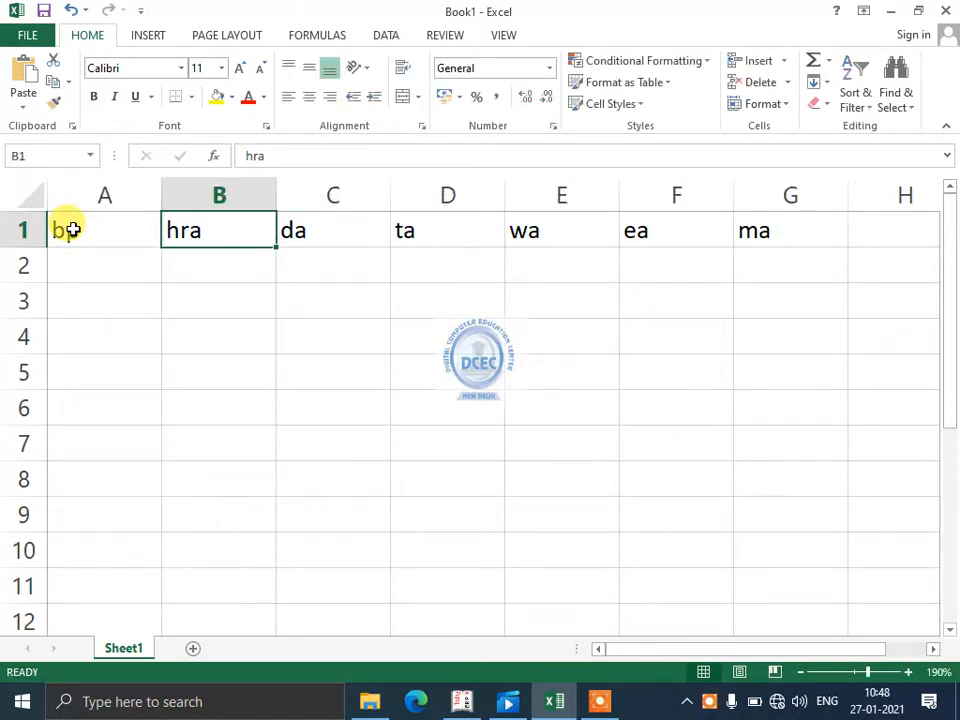
key(Right)
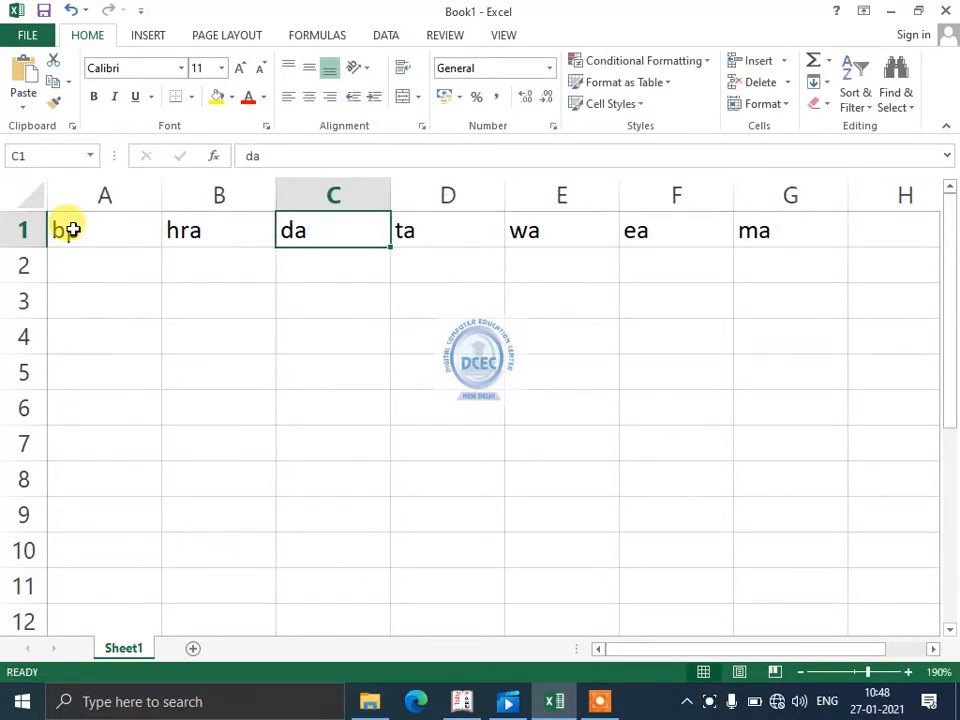
key(Right)
key(Right)
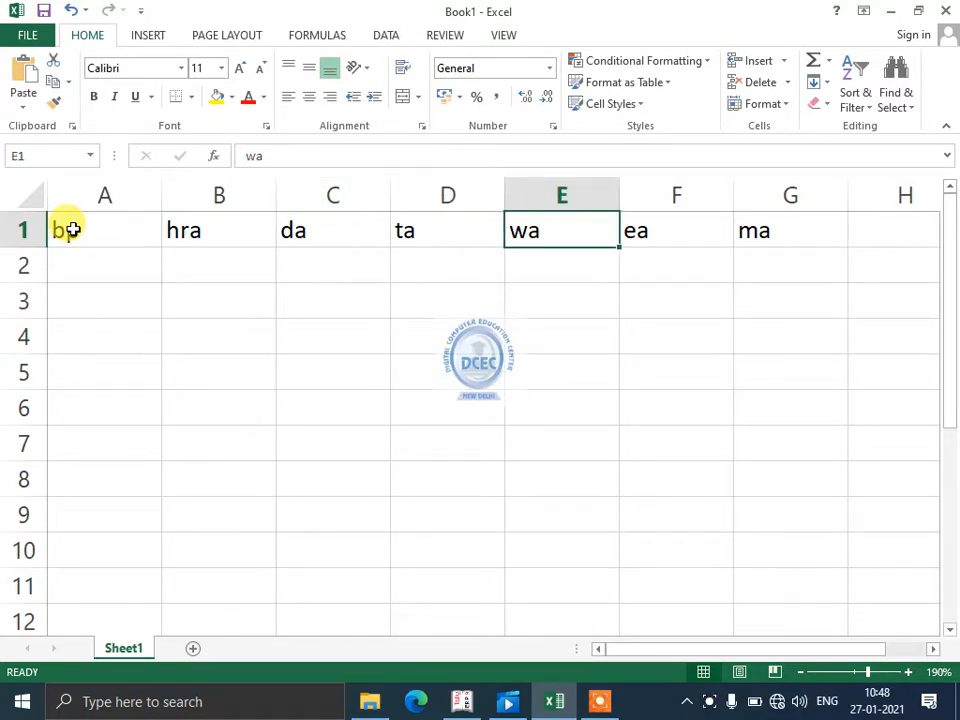
key(Right)
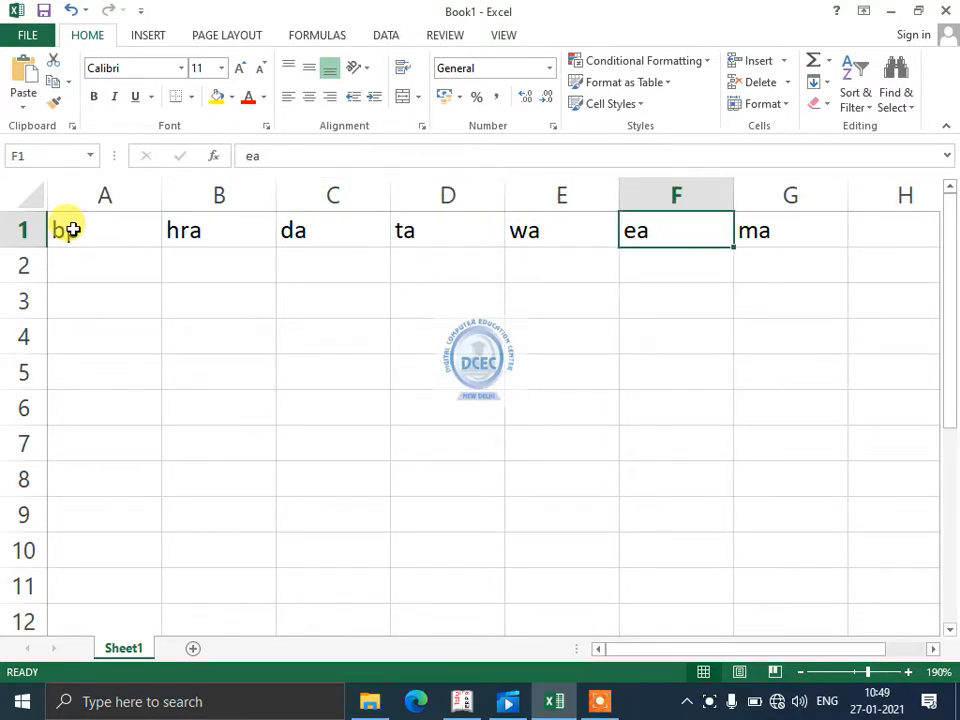
Step: Add the heading gs in cell H1, after the ma heading
key(Right)
key(Right)
text(gs)
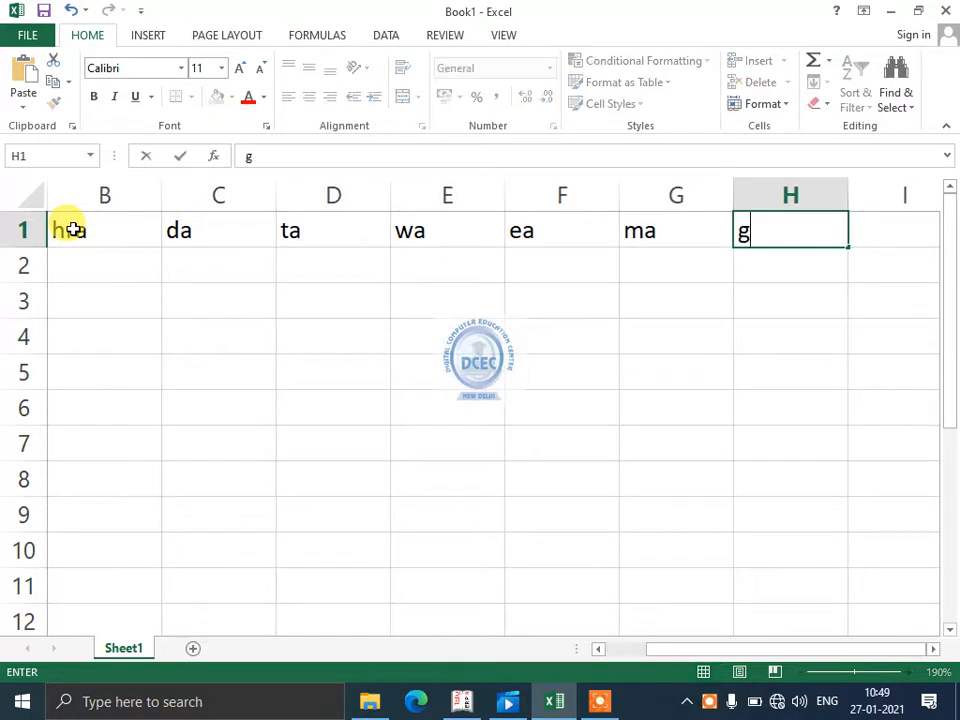
key(Left)
Step: Enter 10000 as the bp amount in cell A2
key(Left)
key(Left)
key(Left)
key(Left)
key(Left)
key(Left)
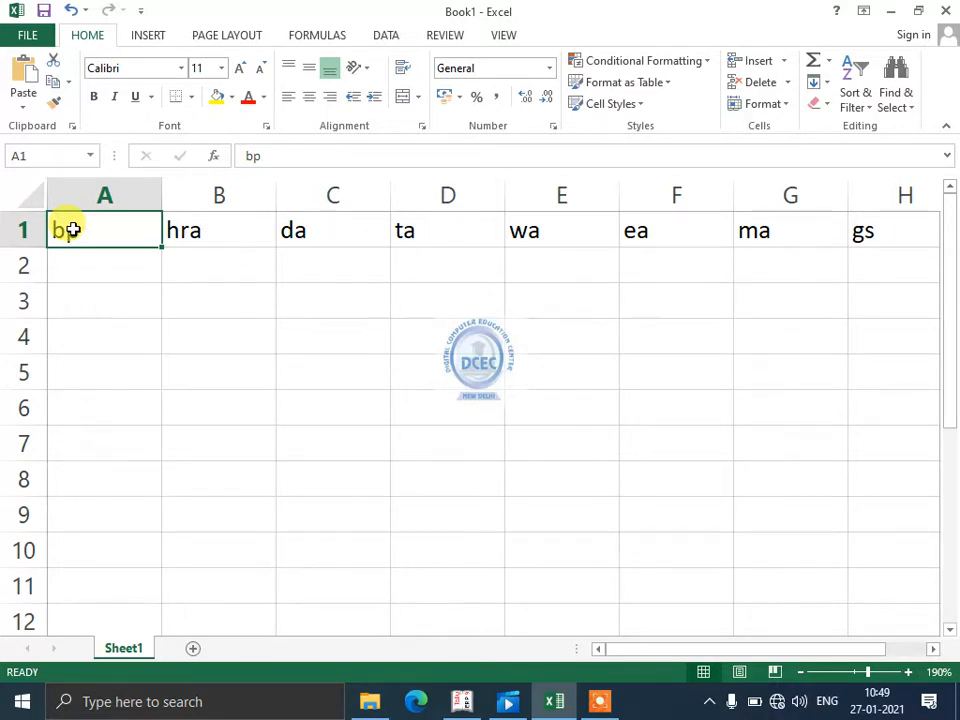
text(1)
key(Escape)
key(Down)
text(10000)
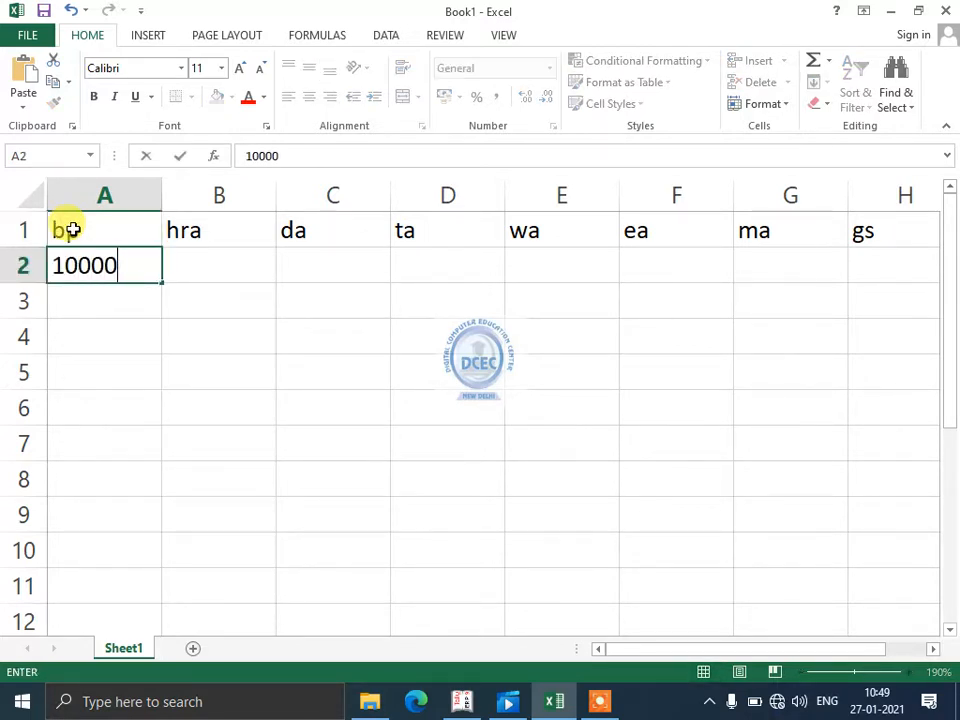
key(Return)
Step: Enter 40 in cell B3 as the percentage for the hra column
key(Up)
key(Right)
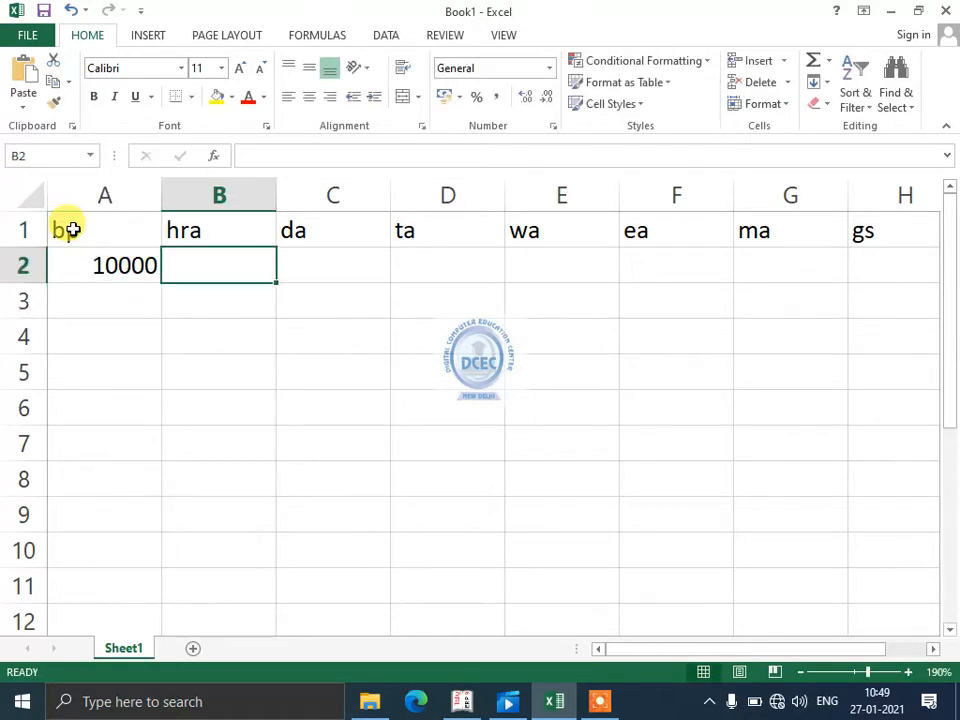
key(Down)
text(40)
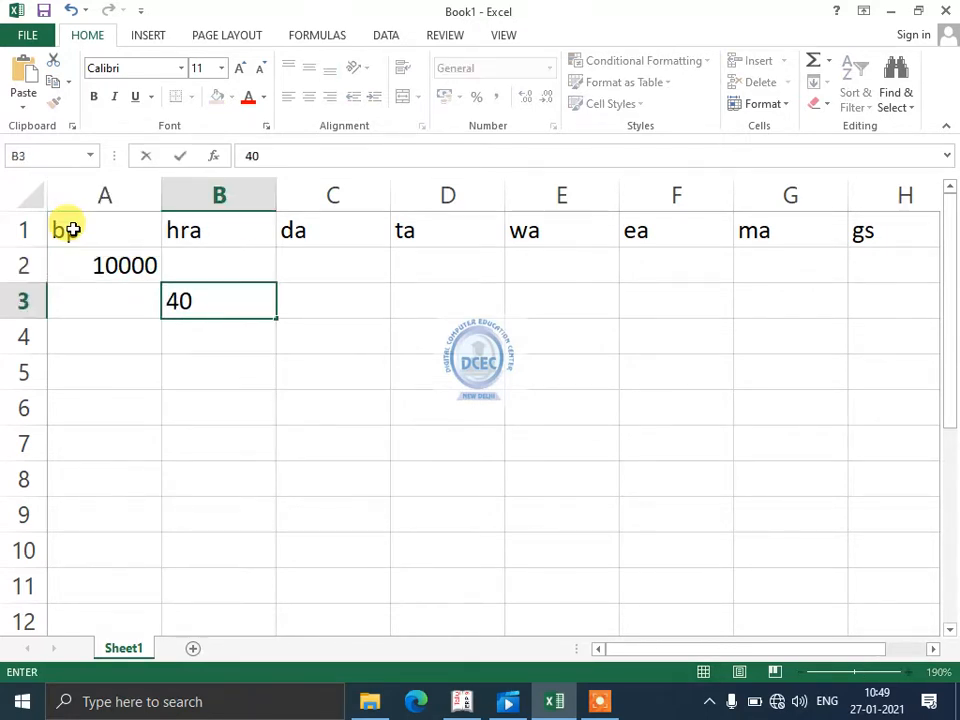
key(Up)
Step: Calculate the hra in cell B2 with the formula =A2*40/100
text(=)
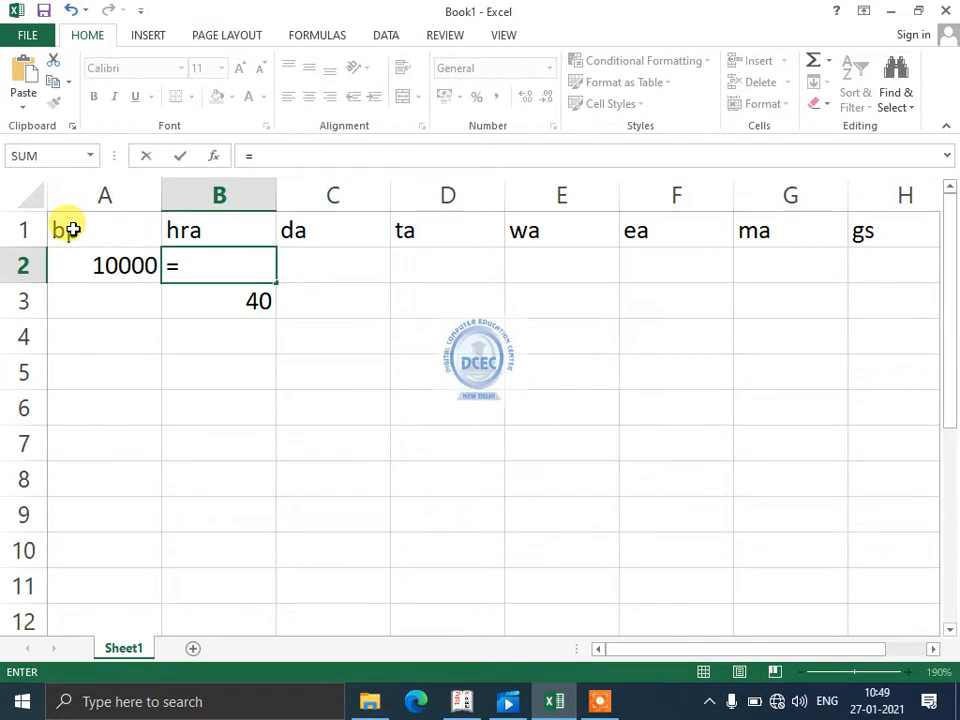
key(Left)
text(*)
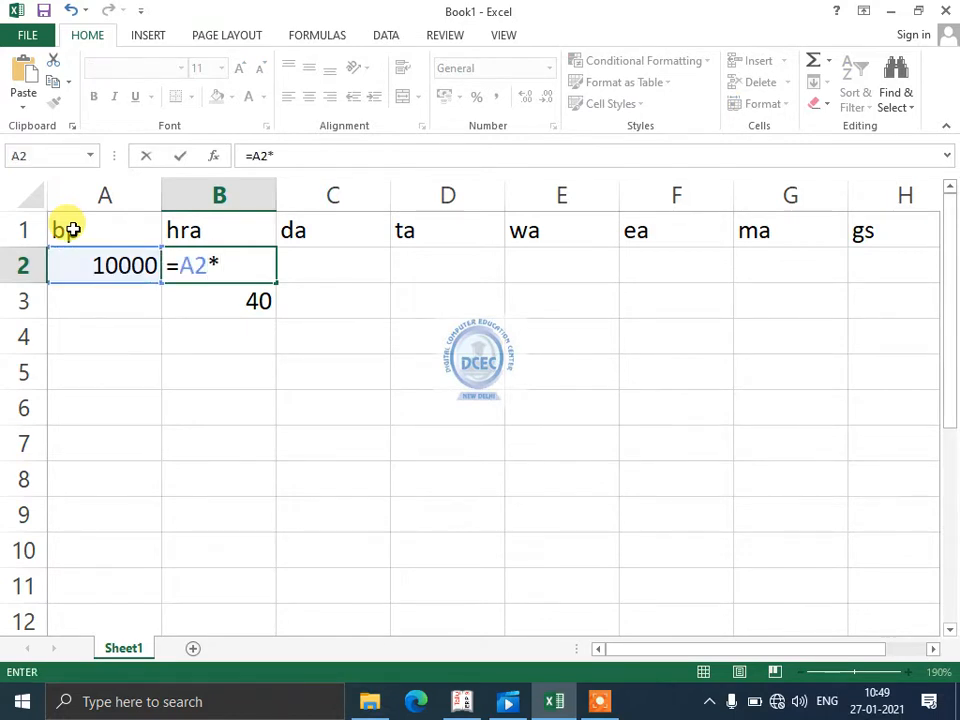
text(40/100)
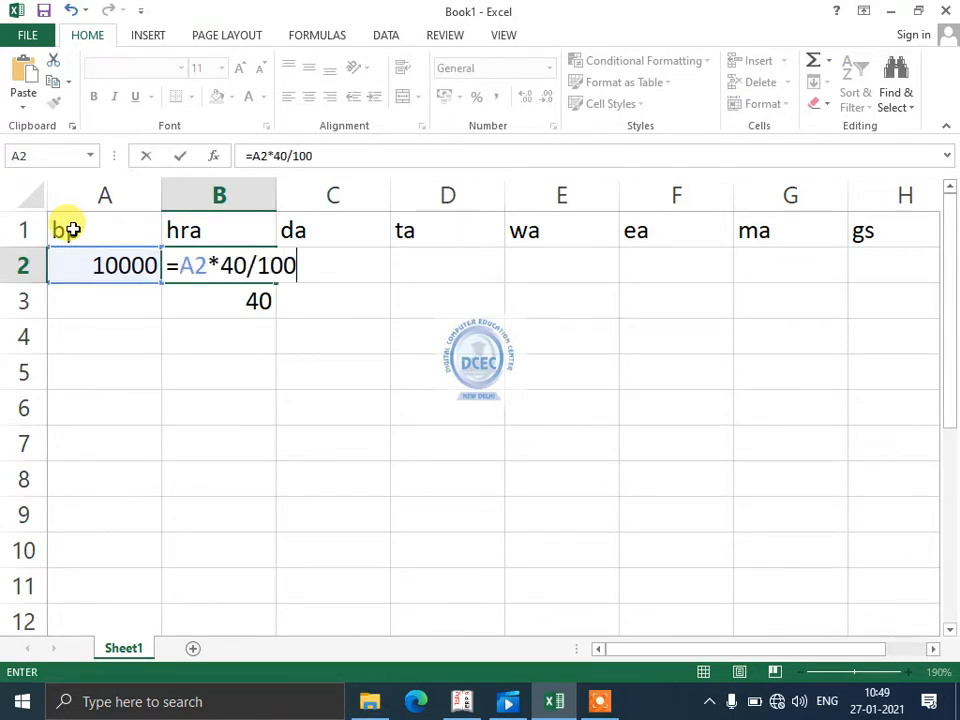
key(Return)
key(Up)
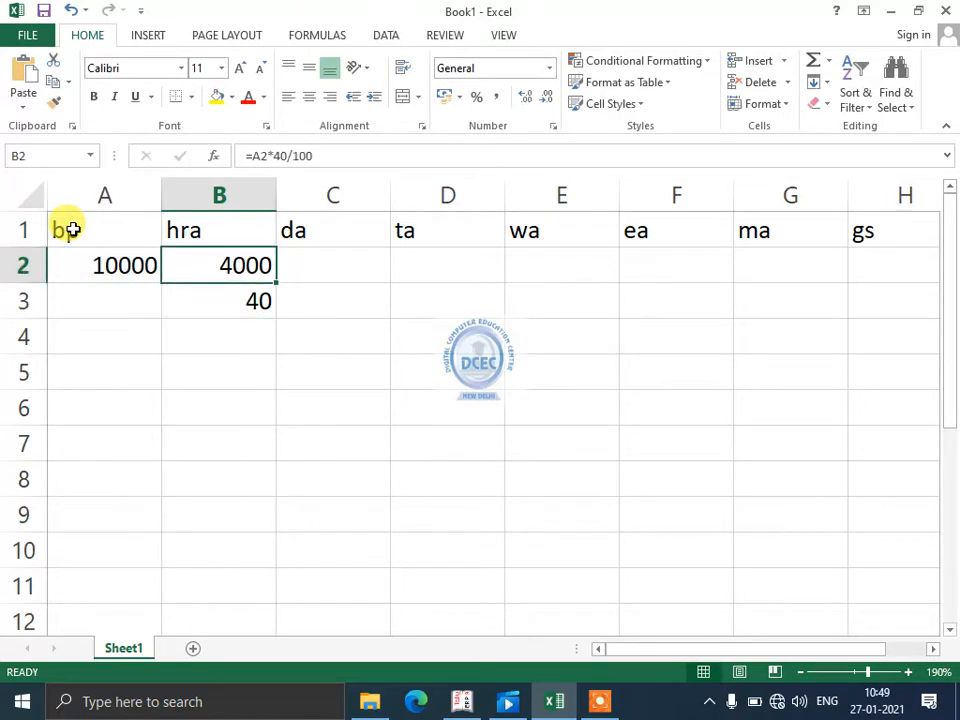
Step: Test the hra formula by changing the bp amount in A2 to 2000 and to 20000
key(Left)
key(Right)
key(Left)
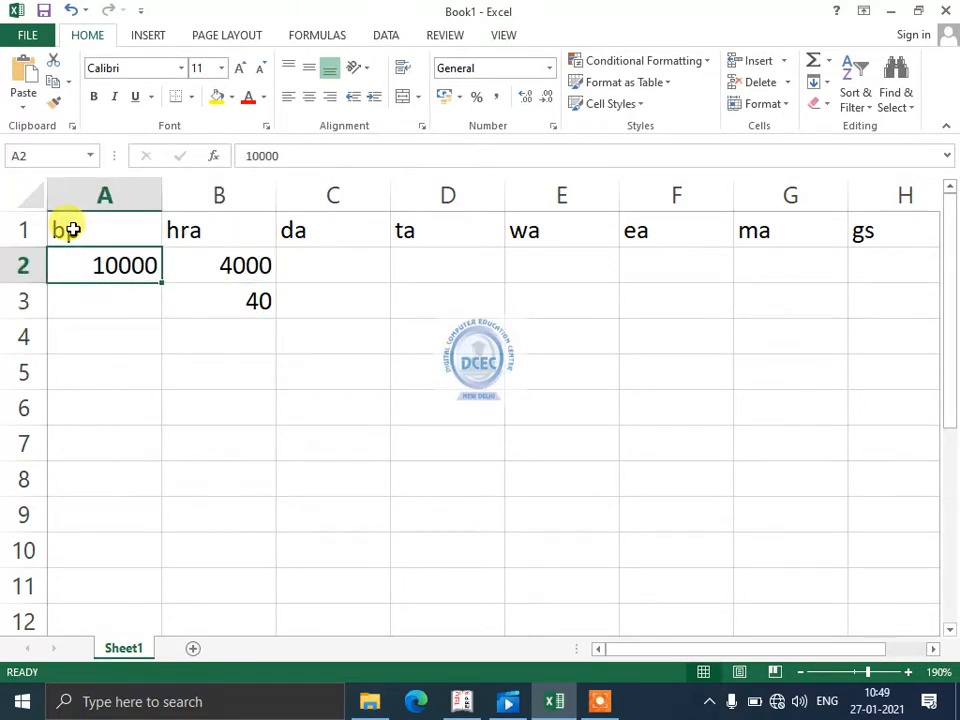
text(2000)
key(Return)
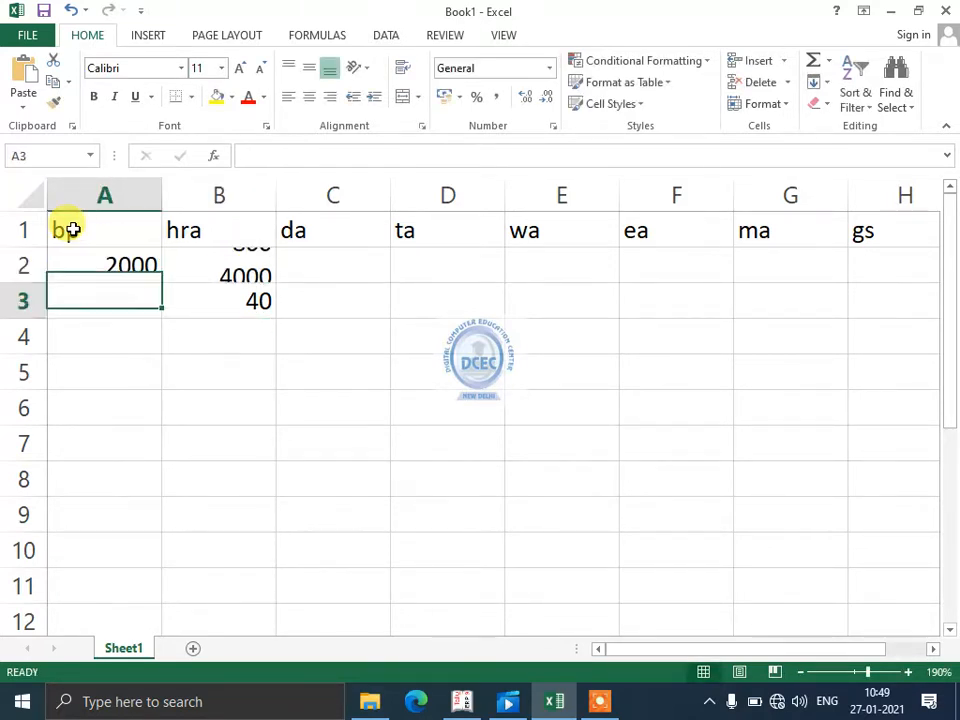
key(Up)
text(20000)
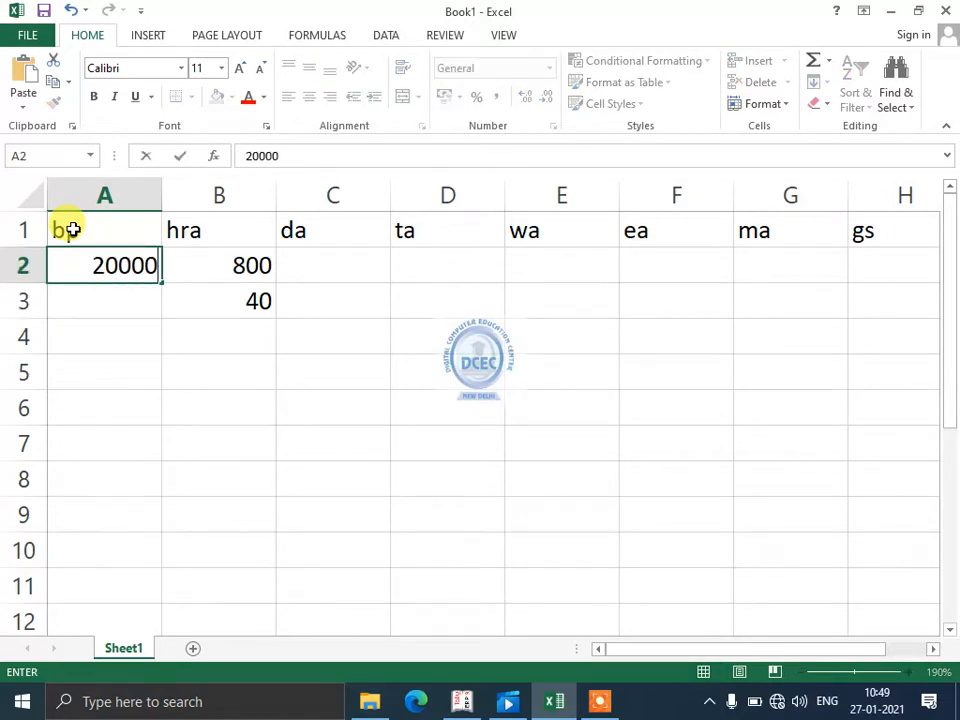
key(Return)
Step: Test the hra formula with a bp amount of 50000 in A2
key(Up)
text(50000)
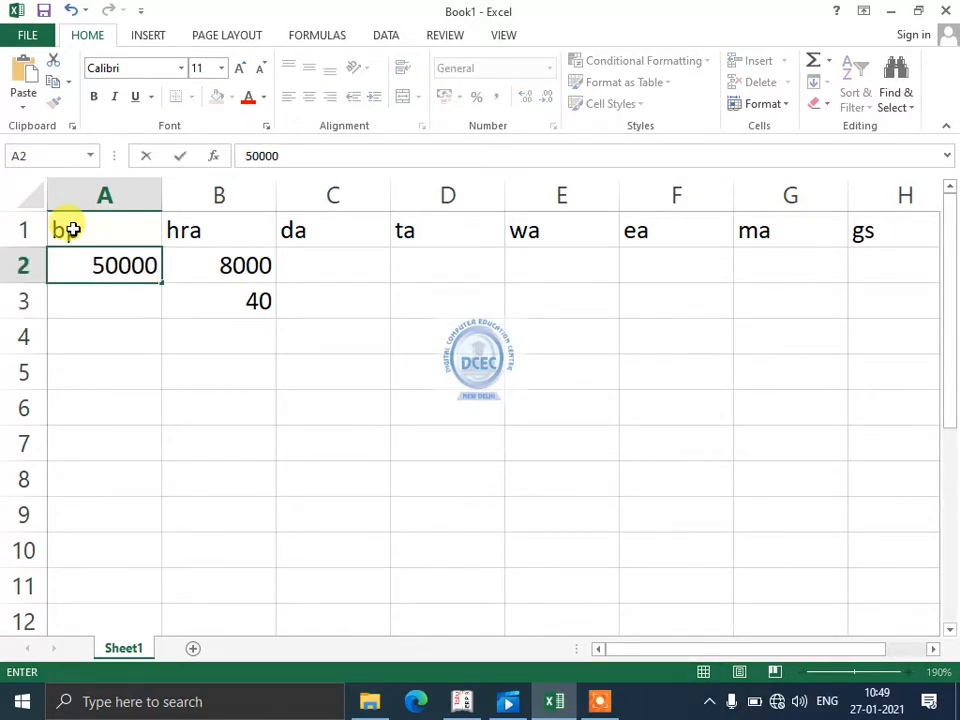
key(Return)
key(Up)
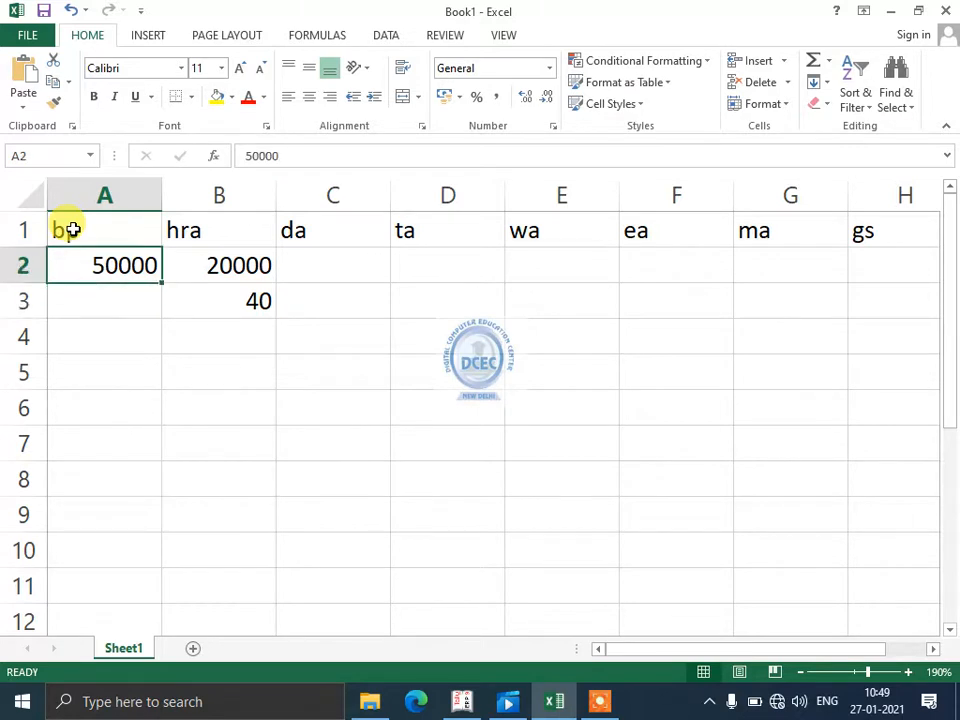
Step: Return the bp amount in cell A2 to 10000
key(Right)
key(Left)
text(1000)
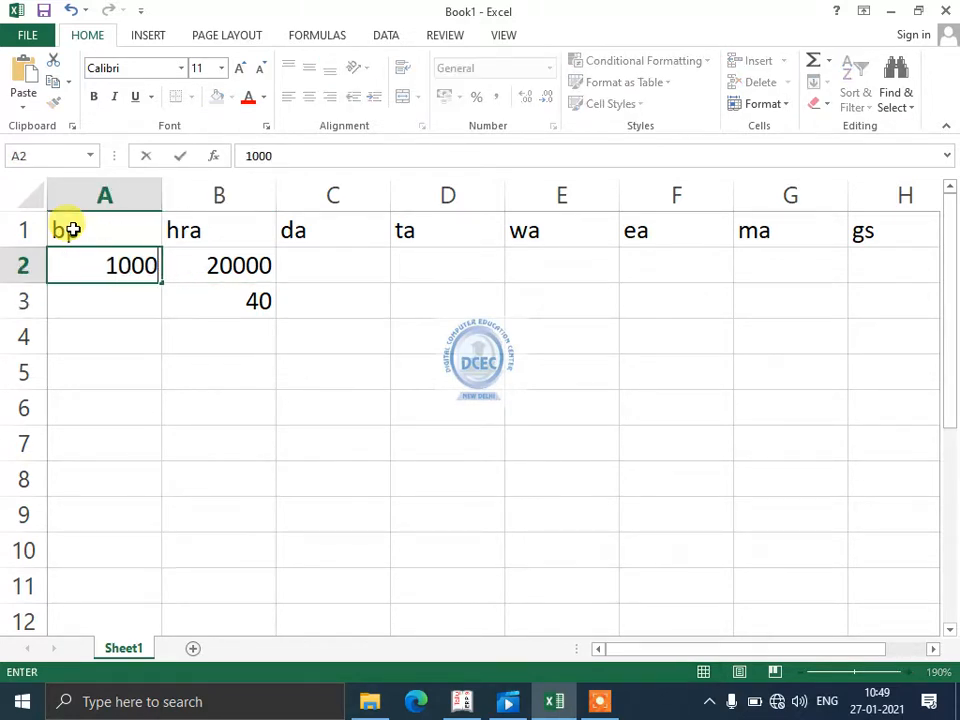
text(0)
key(Return)
key(Up)
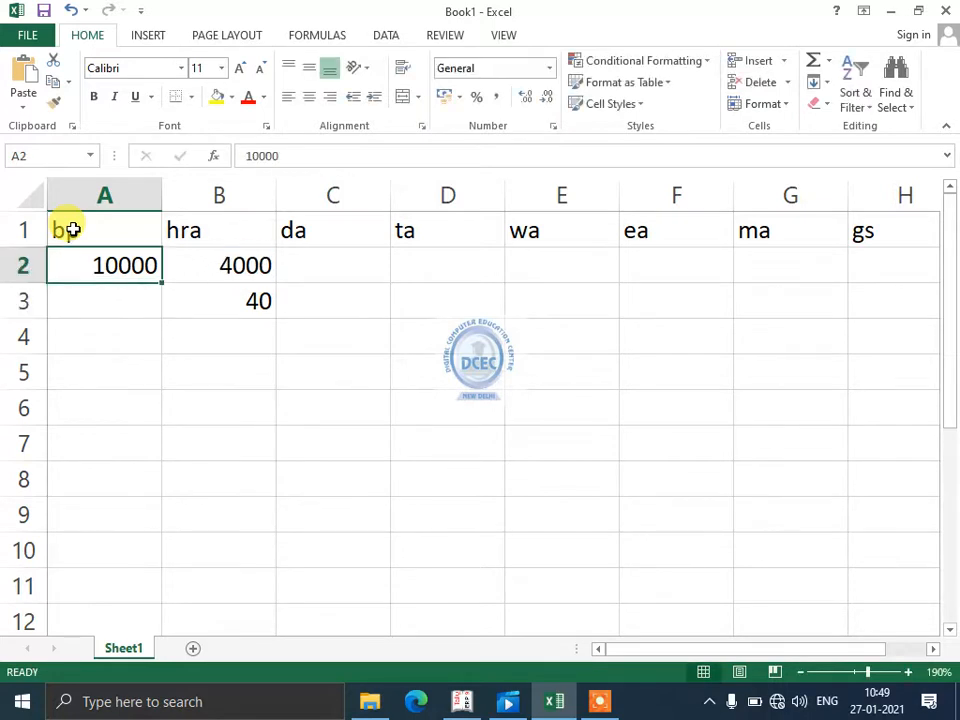
Step: Set the bp amount in cell A2 to 50000
key(Right)
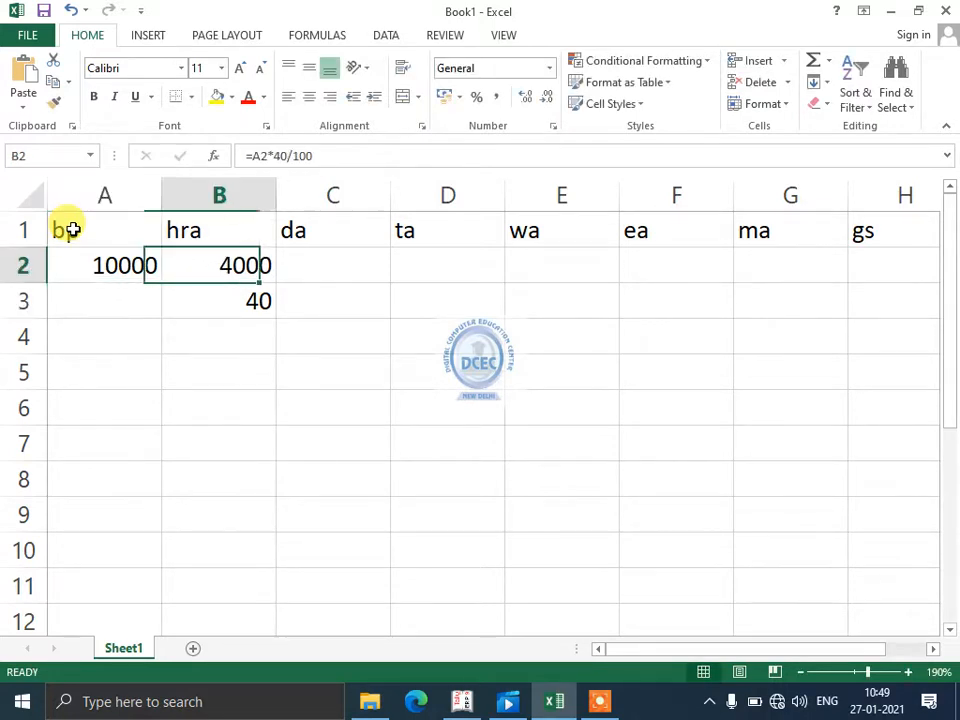
key(Down)
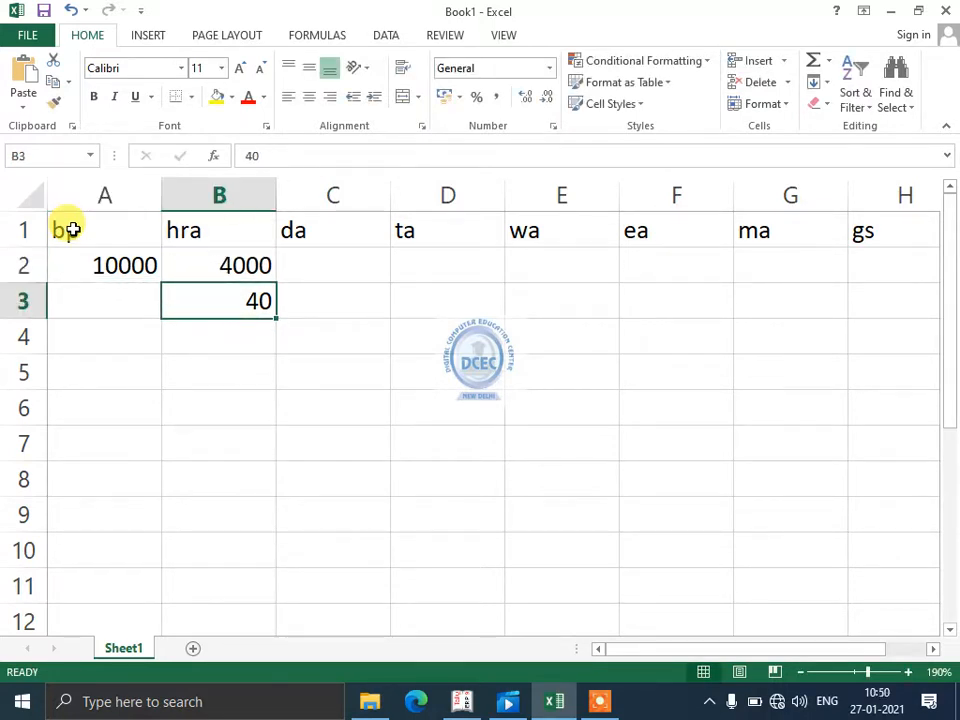
key(Left)
key(Up)
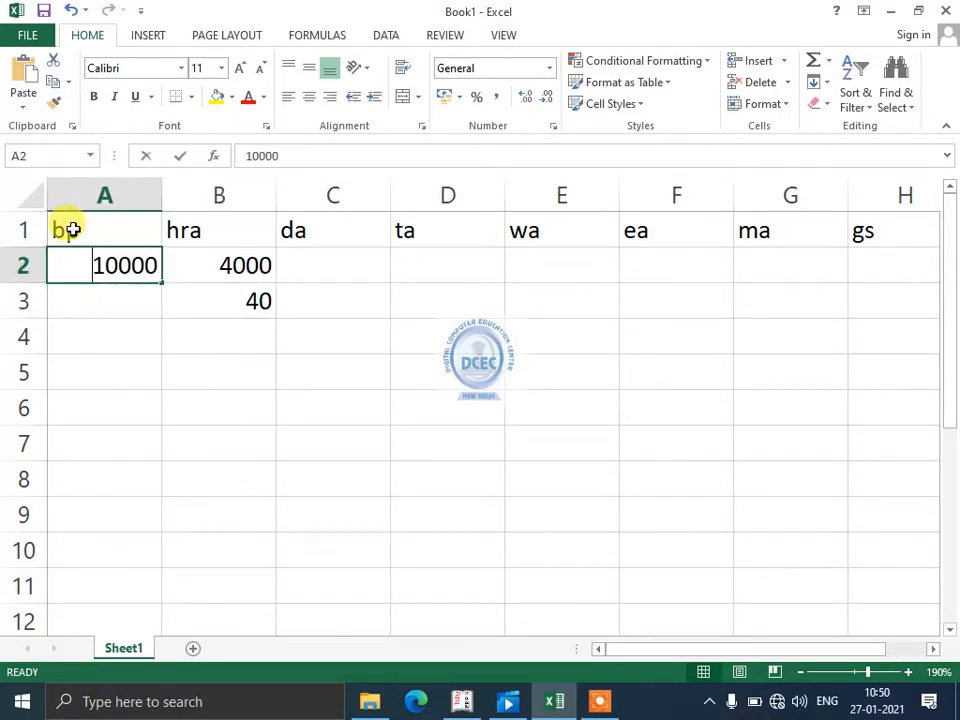
text(50000)
key(Return)
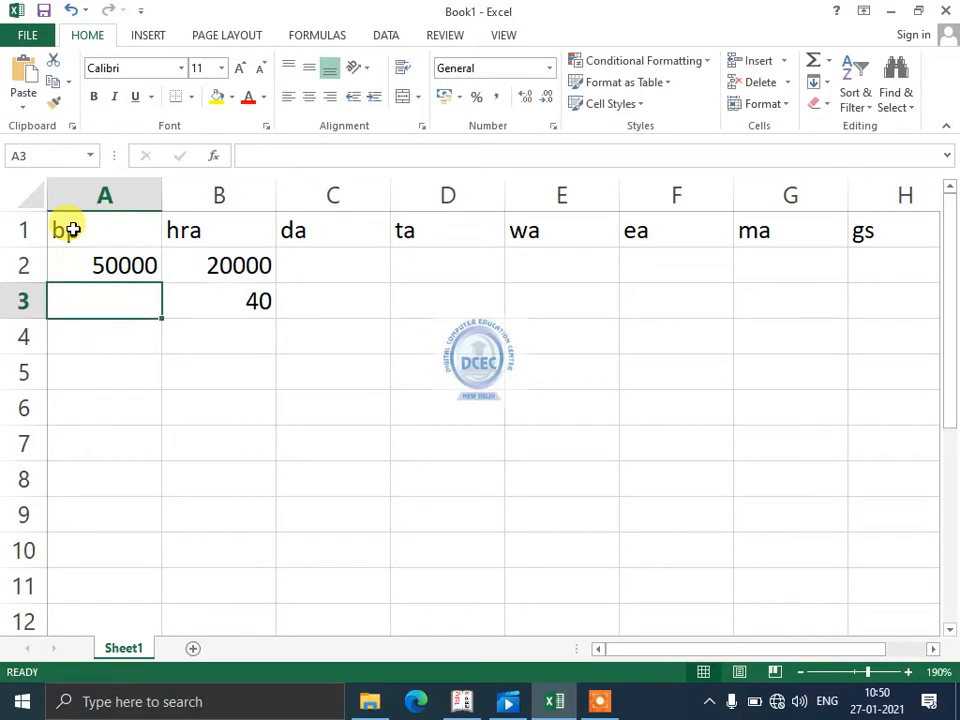
Step: Examine how the bp amount in A2, the hra formula in B2 and the percentage in B3 relate
key(Up)
key(Right)
key(Down)
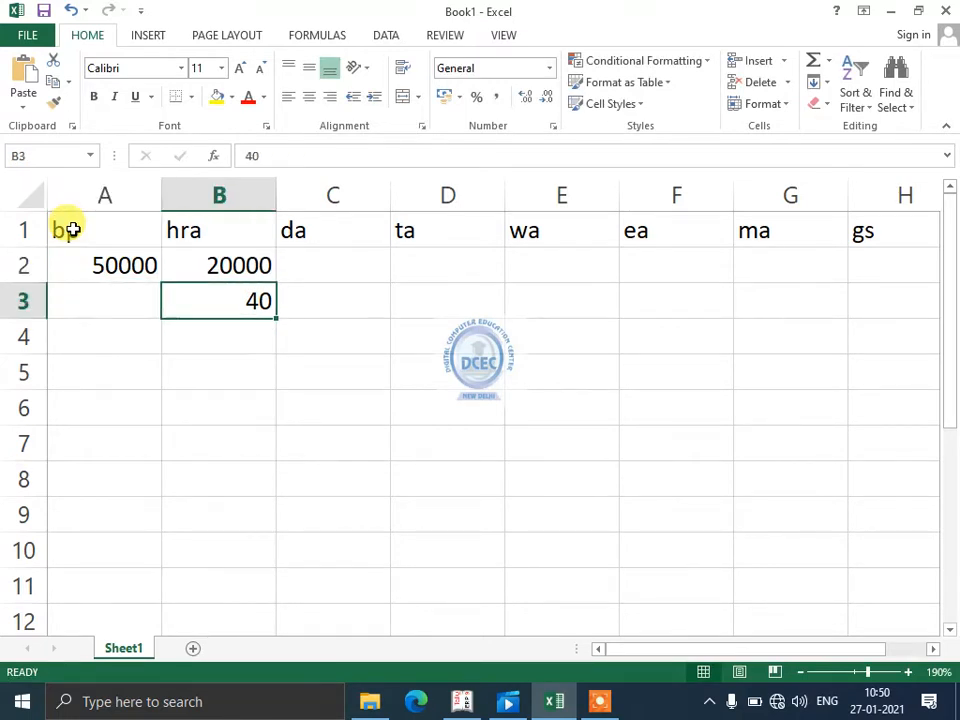
key(Left)
key(Up)
key(Right)
key(Down)
key(Up)
key(Left)
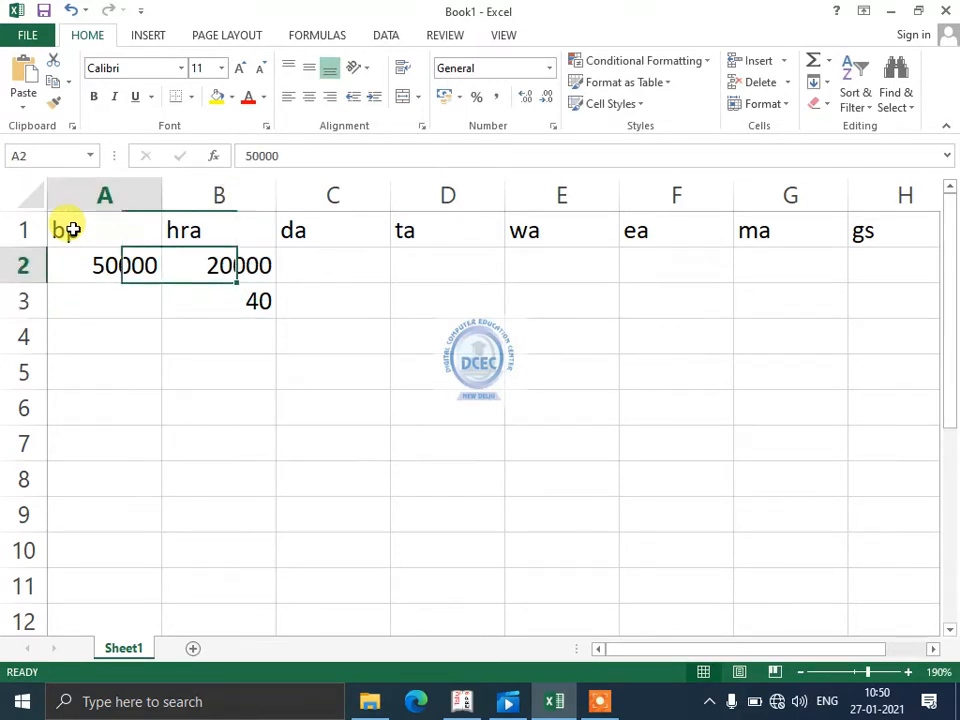
key(Right)
key(Down)
key(Up)
key(Left)
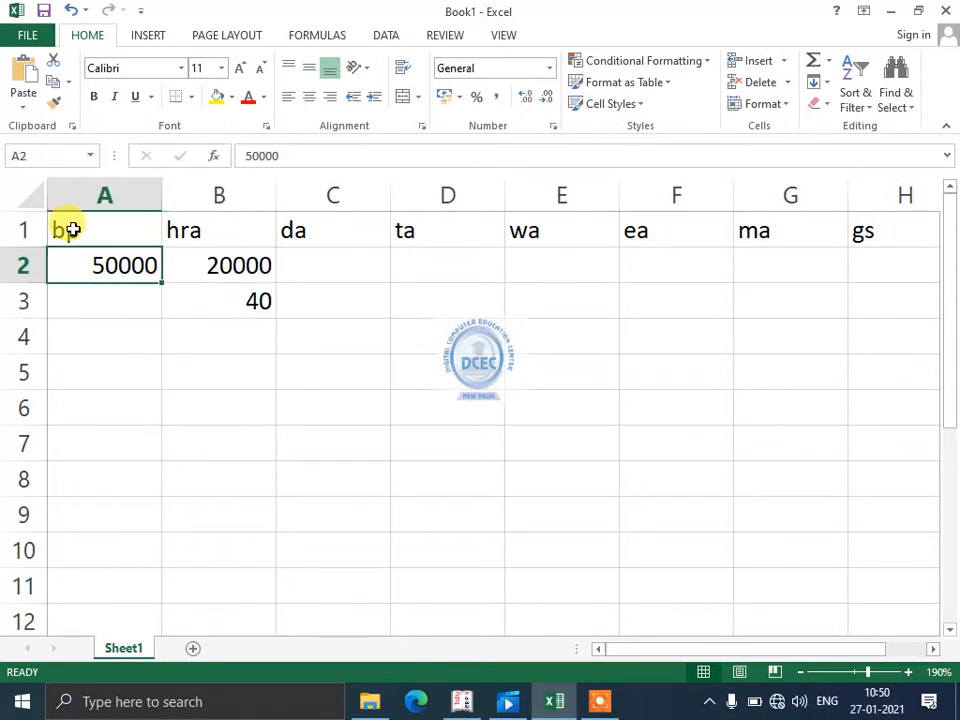
key(Down)
key(Up)
key(Right)
key(Left)
key(Right)
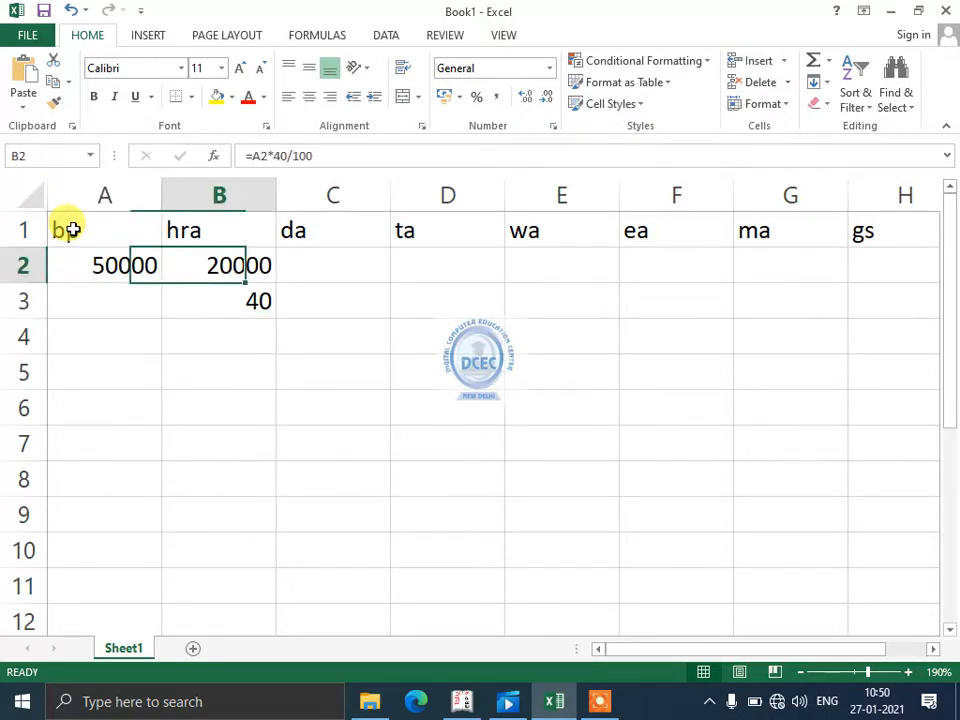
key(Right)
key(Down)
key(Left)
key(Up)
key(Left)
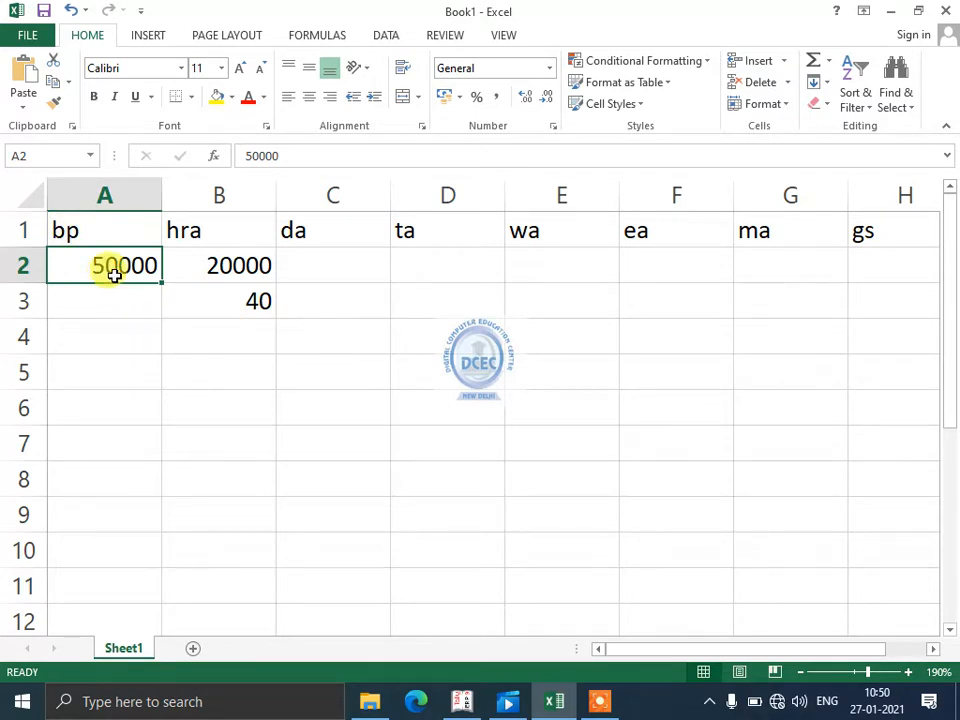
Step: Enter the pay condition 40000> in A6 with its hra percentage 40 in B6
click(108, 392)
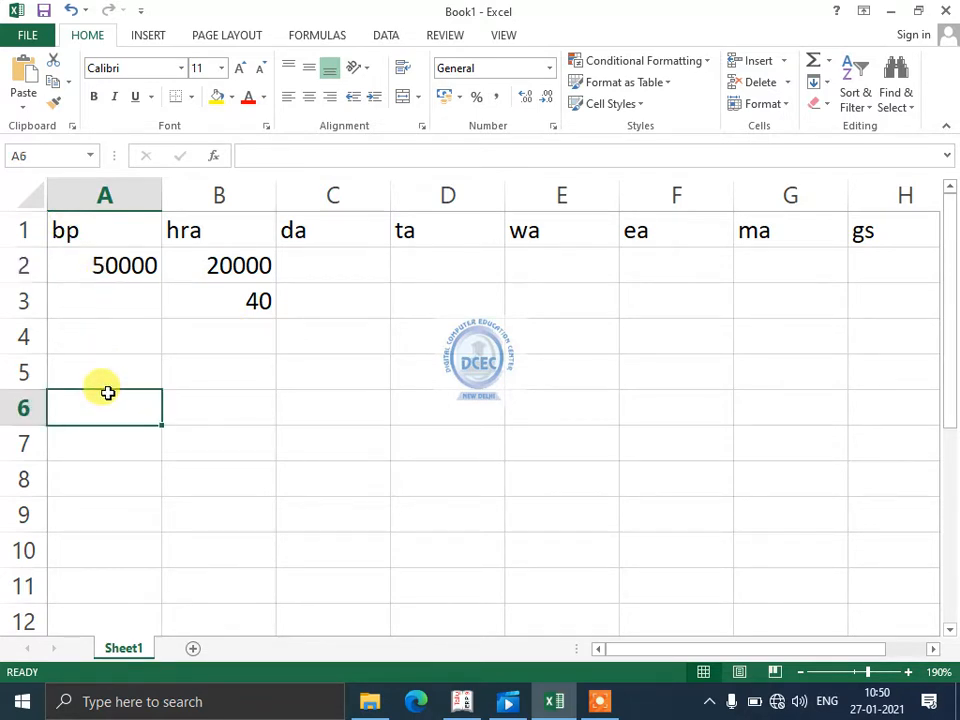
text(40000>)
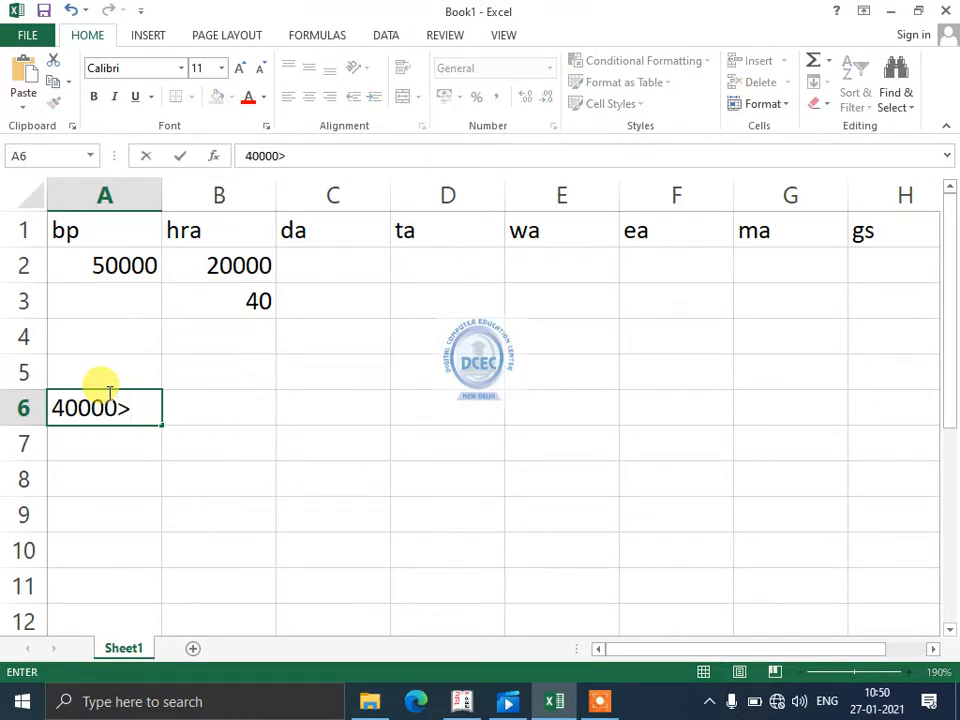
key(Tab)
text(40)
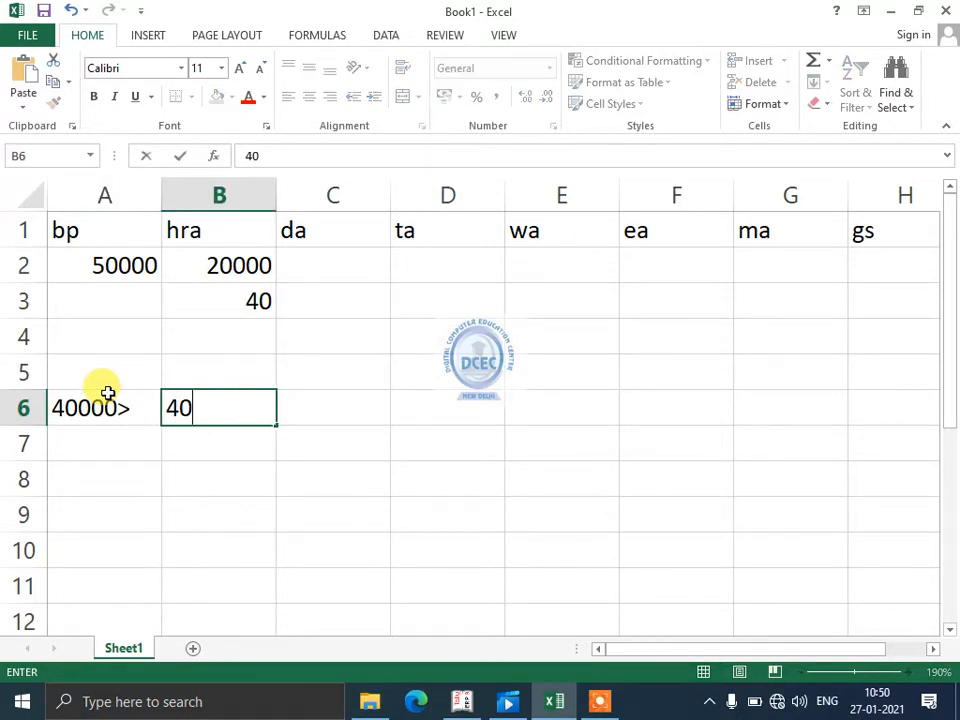
click(108, 392)
Step: Enter the pay condition 30000> in A7 with its hra percentage 30 in B7
key(Down)
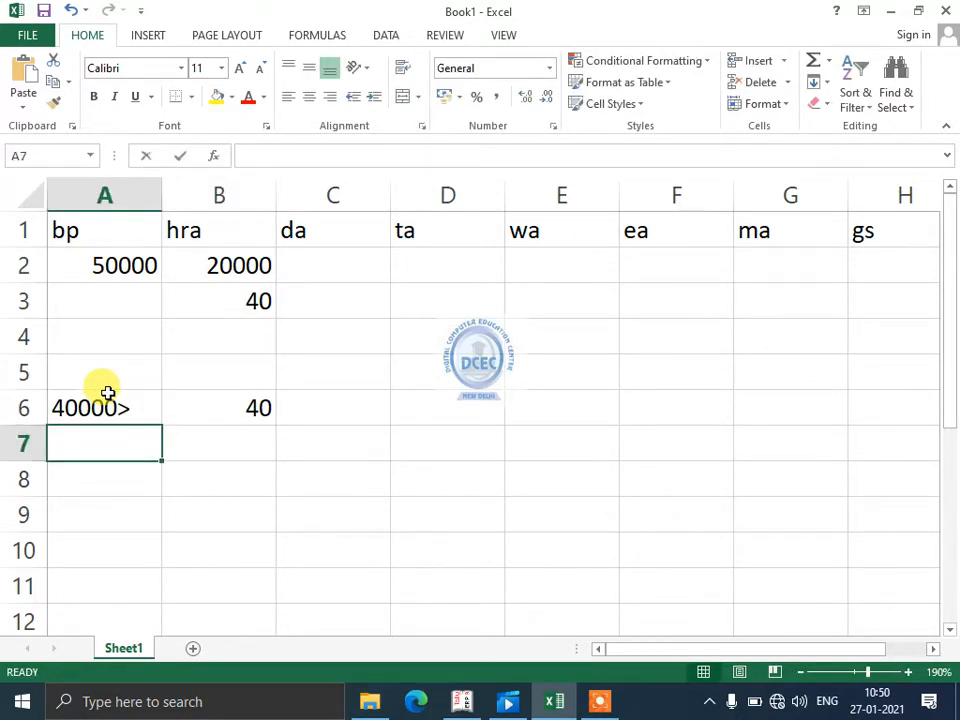
text(30000>)
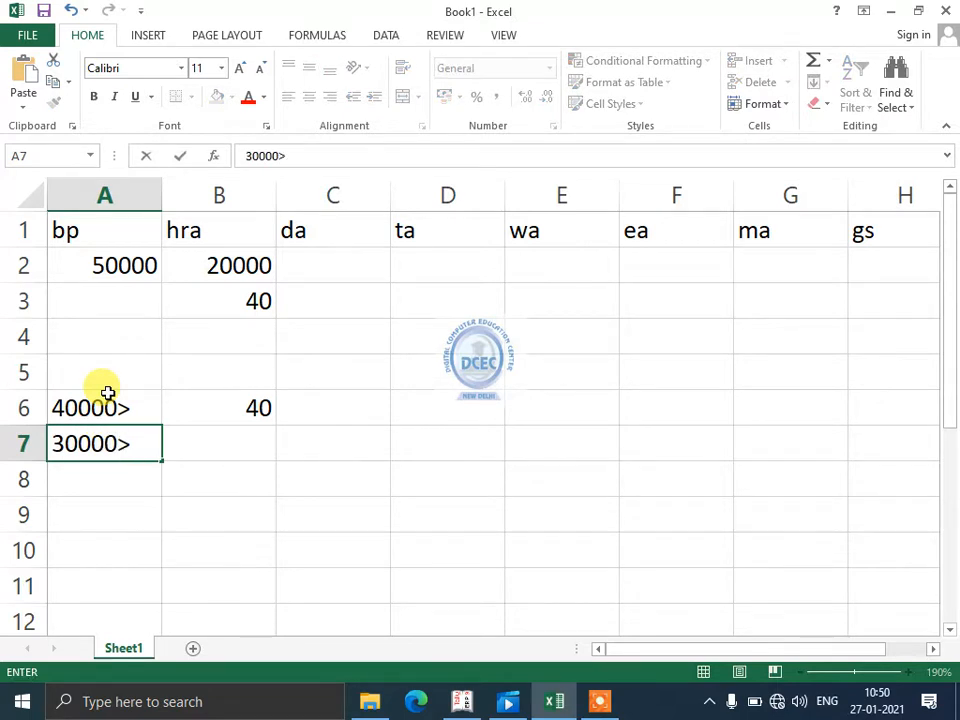
key(Tab)
text(2)
key(BackSpace)
text(30)
Step: Enter the pay condition 20000>= in A8 with its hra percentage 20 in B8
key(Left)
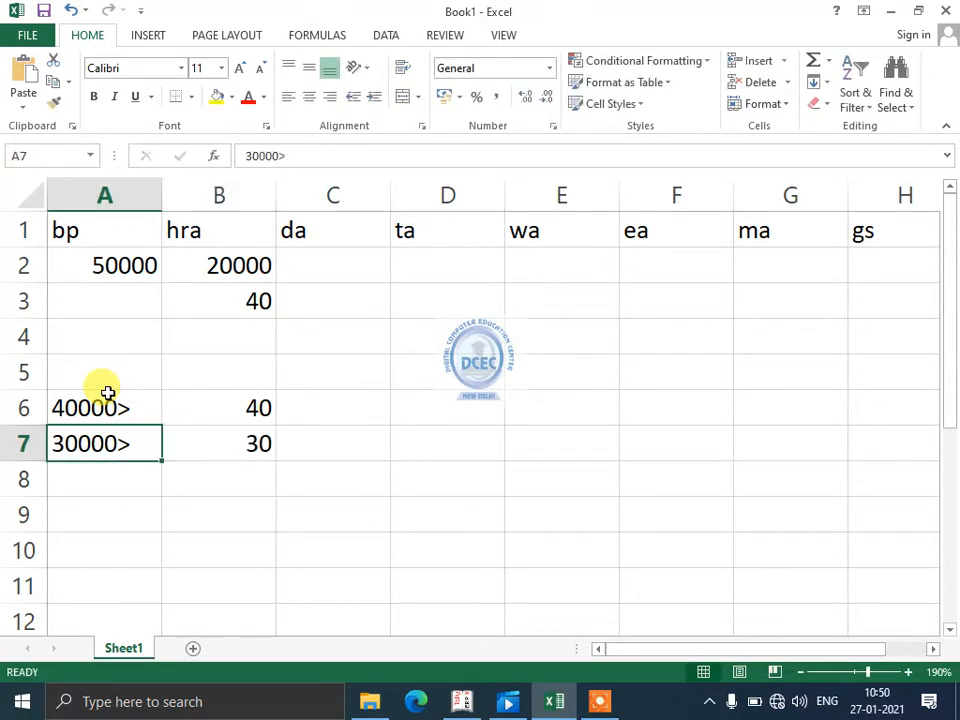
key(Down)
text(20000)
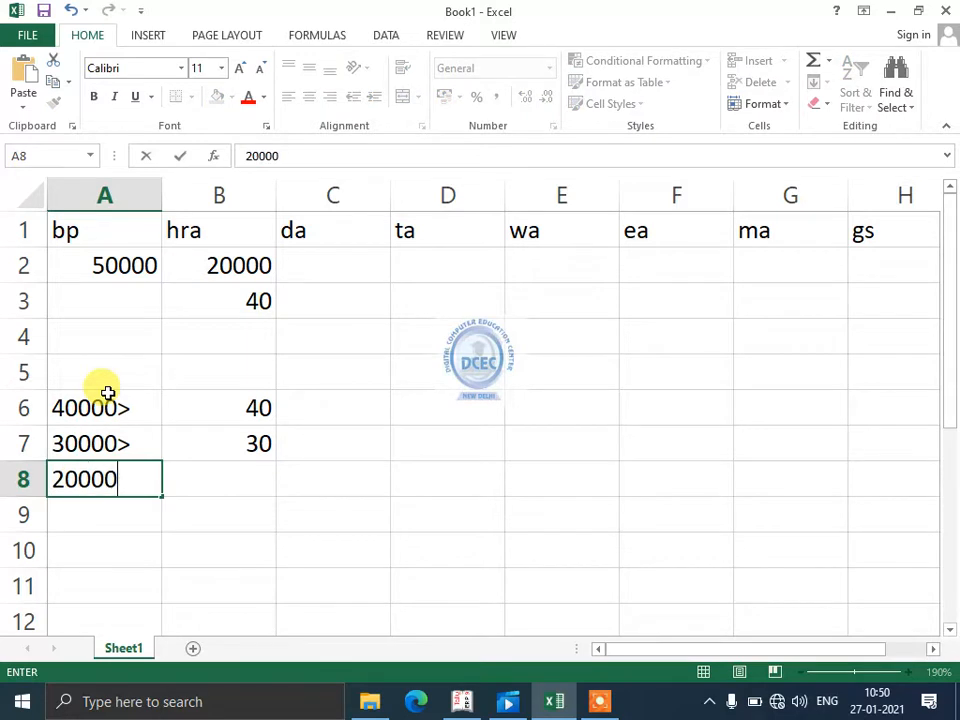
text(>=)
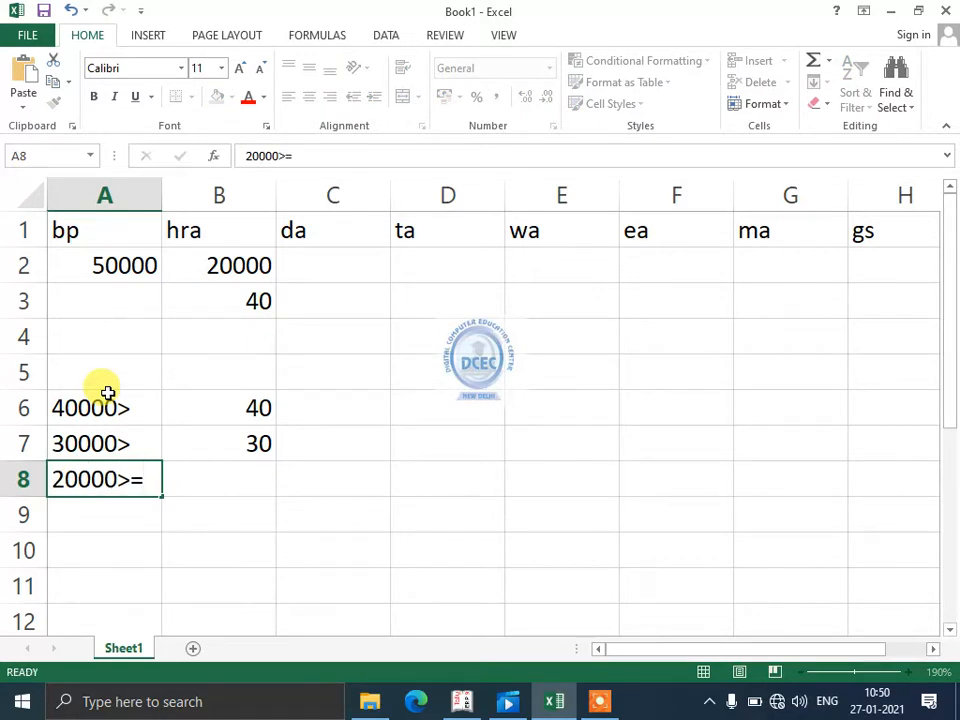
key(Tab)
text(20)
key(Return)
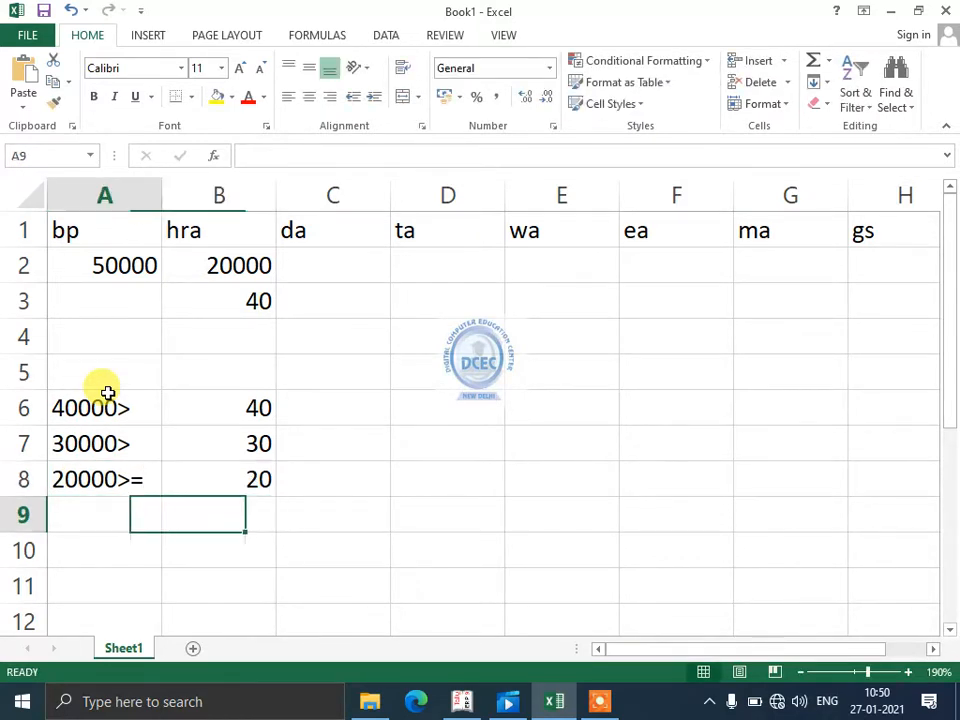
Step: Enter the pay condition 20000< in A9 with its hra percentage 15 in B9
text(20000<)
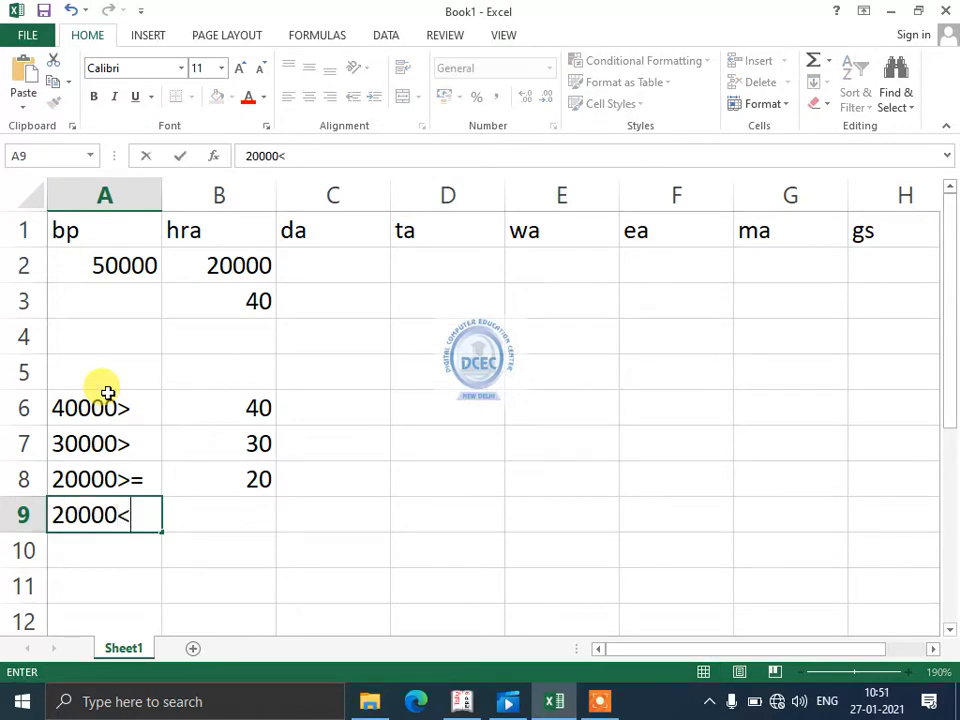
key(Tab)
text(14)
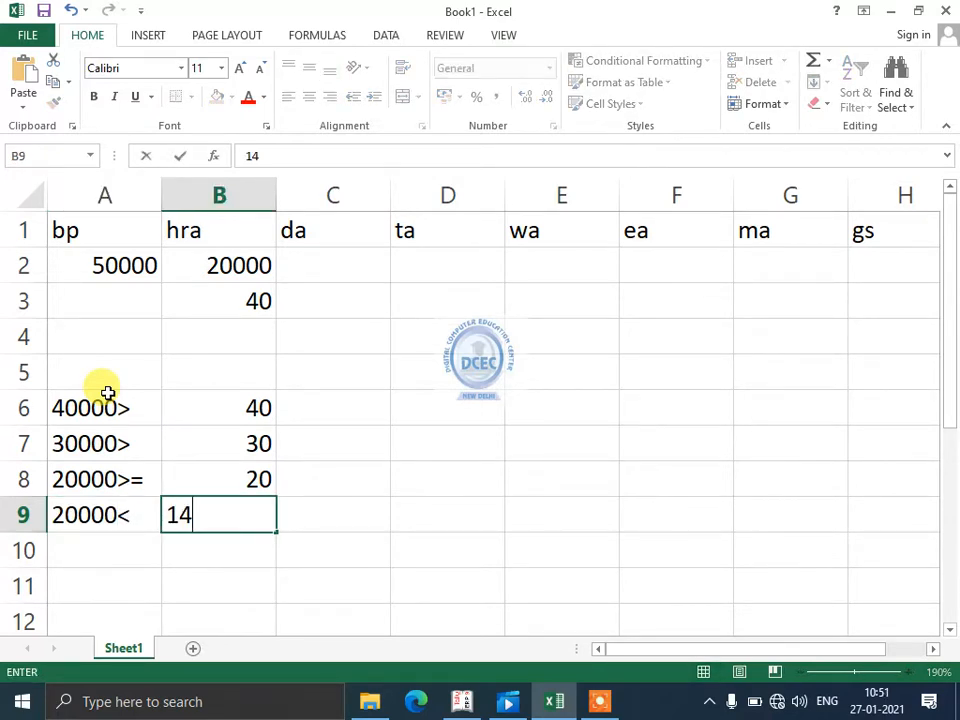
key(BackSpace)
text(5)
key(Up)
Step: Examine the pay conditions in A6:A9 against their hra percentages in B6:B9
key(Up)
key(Up)
key(Up)
key(Up)
key(Up)
key(Up)
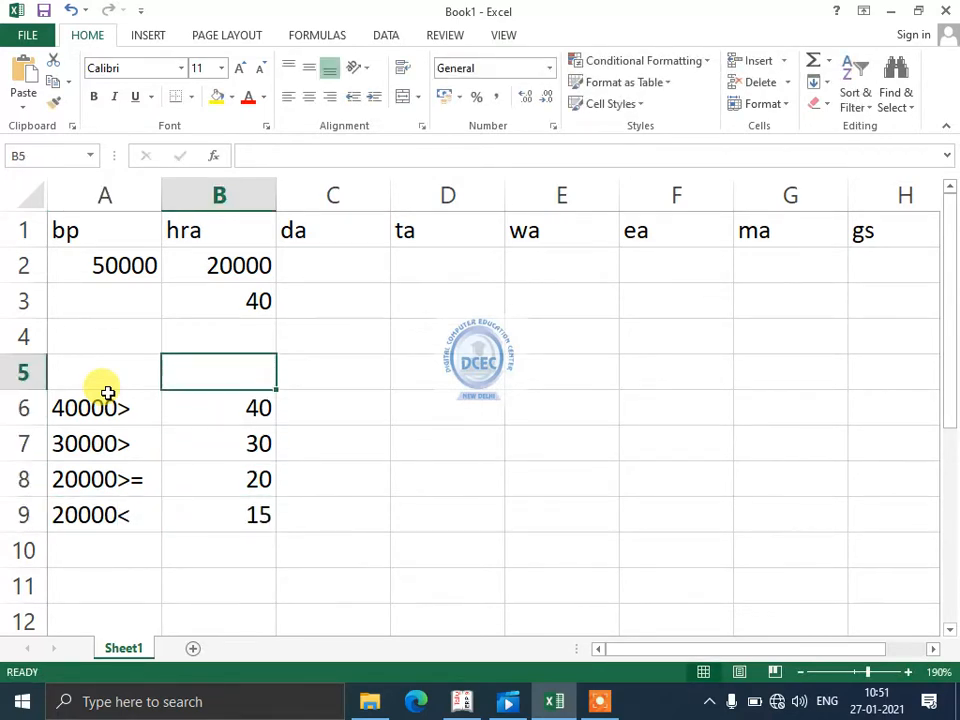
key(Down)
key(Down)
key(Down)
key(Down)
key(Down)
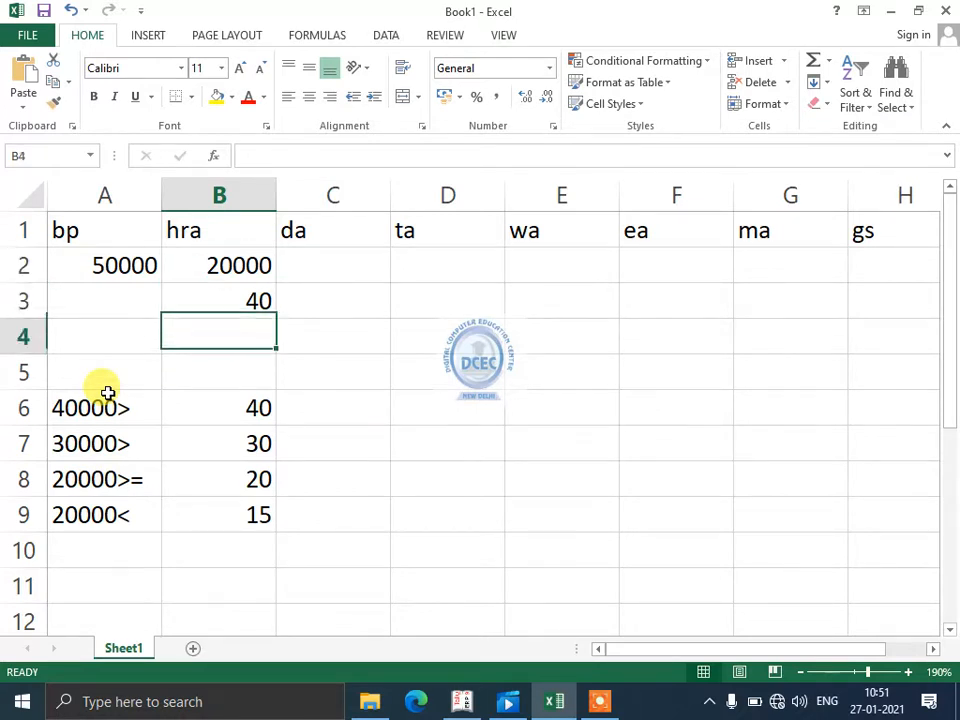
key(Down)
key(Down)
key(Left)
key(Up)
key(Up)
key(Up)
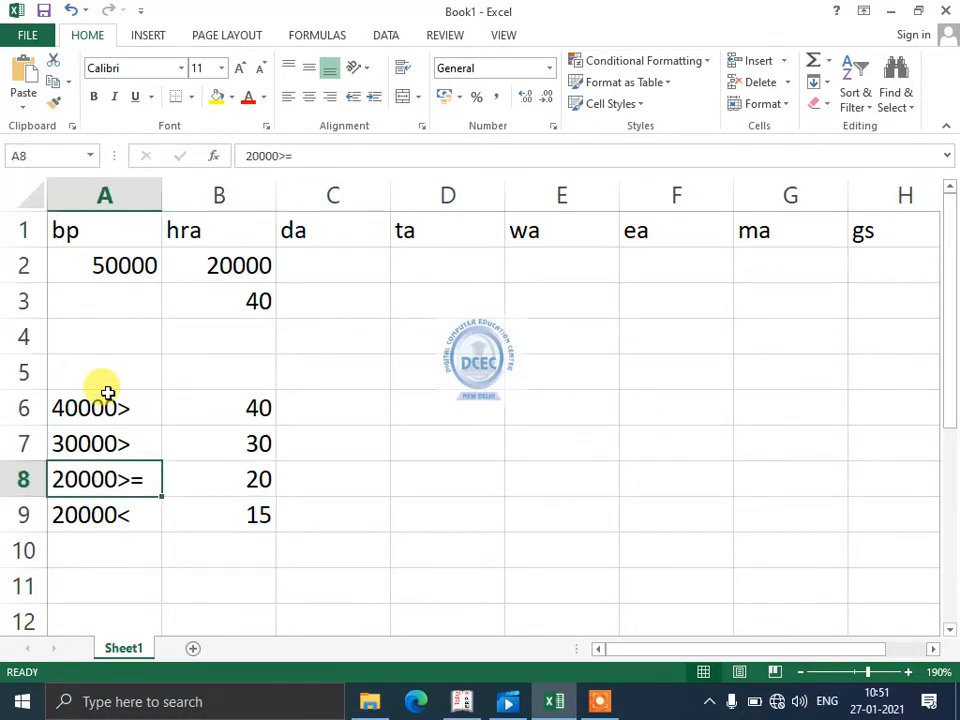
key(Right)
key(Down)
key(Down)
key(Down)
key(Down)
key(Left)
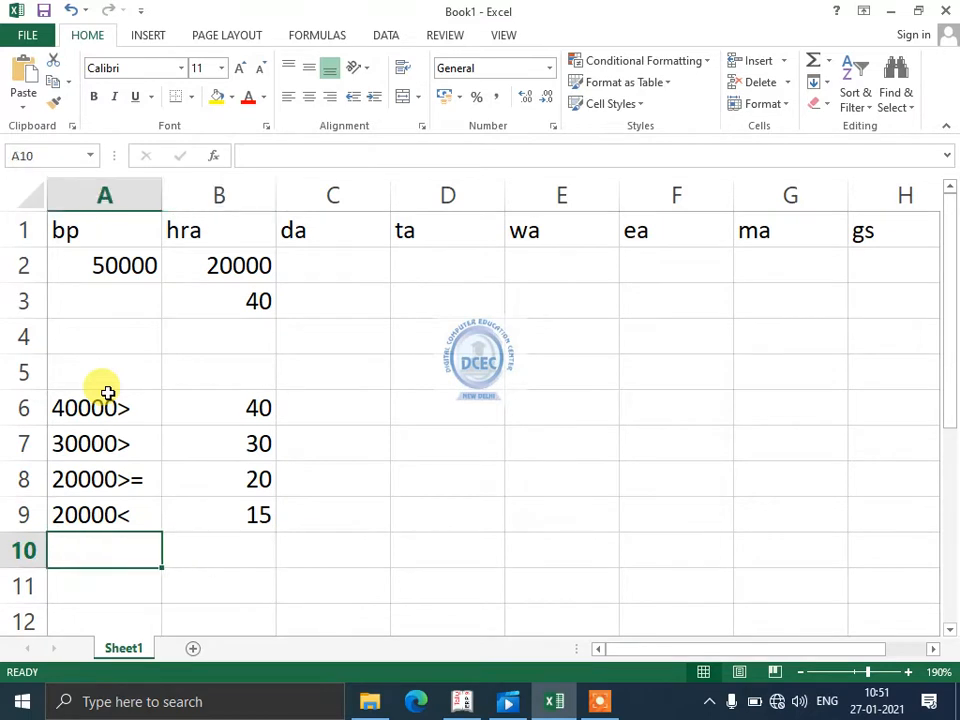
key(Up)
key(Up)
key(Right)
key(Up)
key(Up)
key(Up)
key(Up)
key(Up)
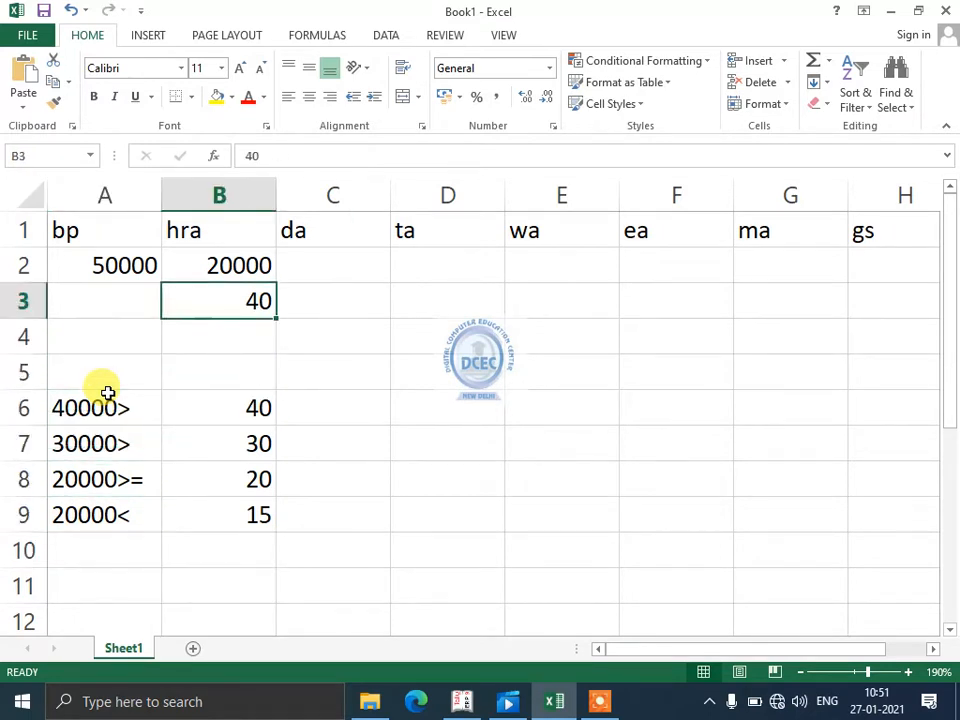
Step: Replace the hra formula in B2 with the start of an IF formula, =if(A2>40000,a2*40/100
key(Up)
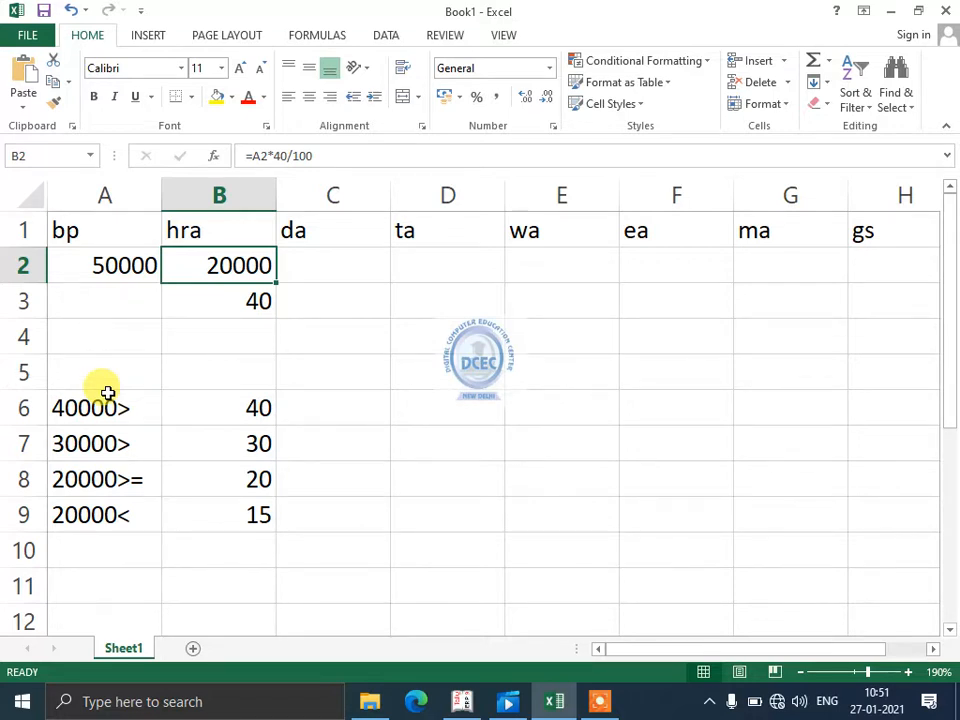
text(=-f)
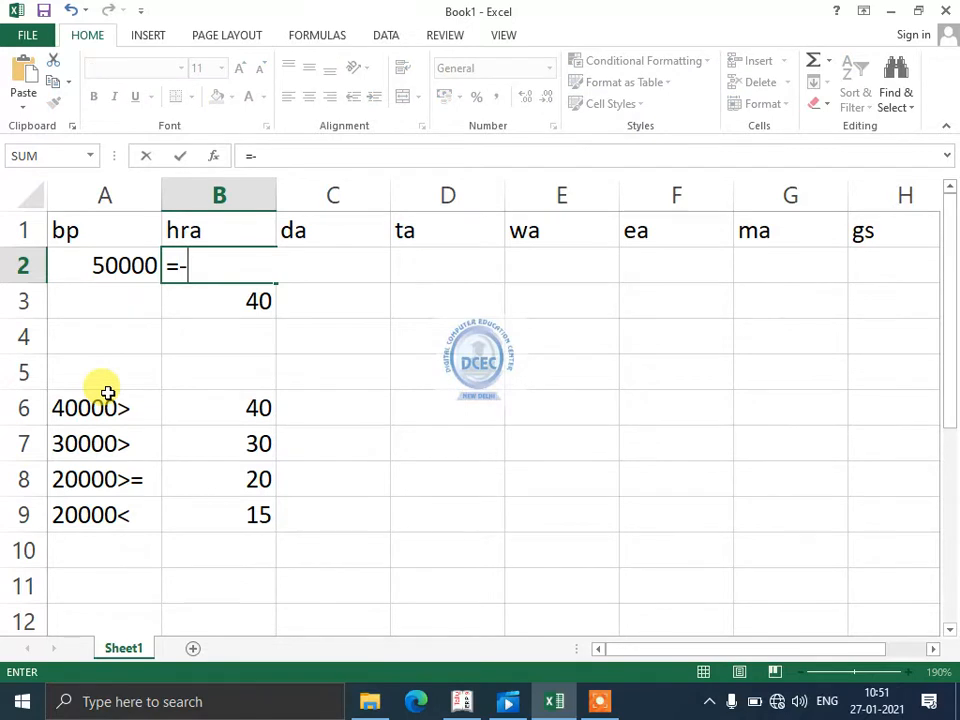
key(BackSpace)
key(BackSpace)
text(f)
key(BackSpace)
text(i)
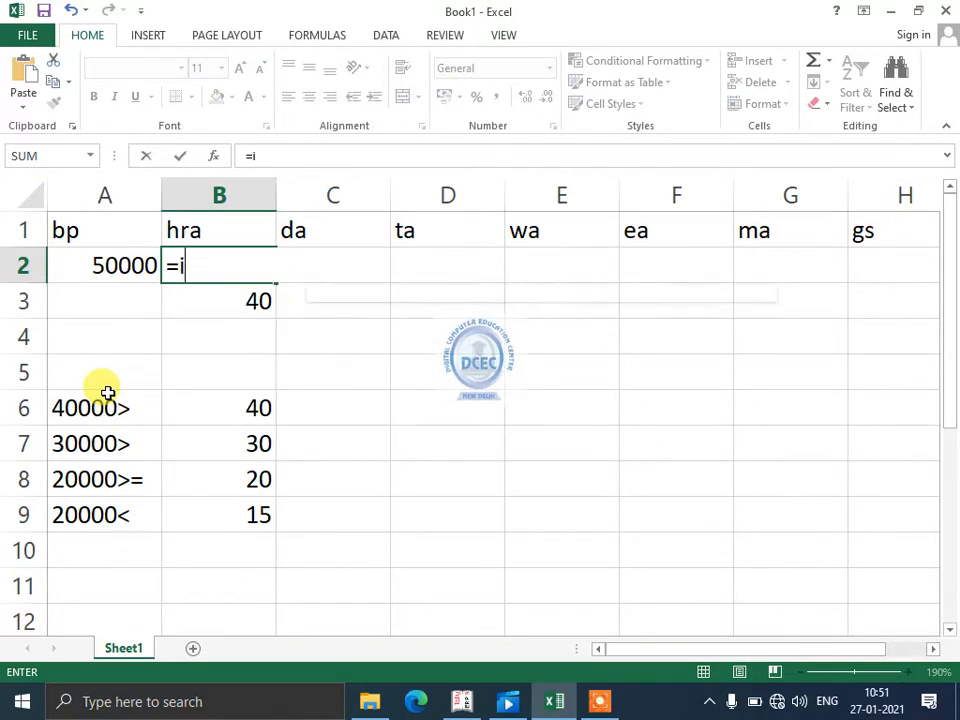
text(f()
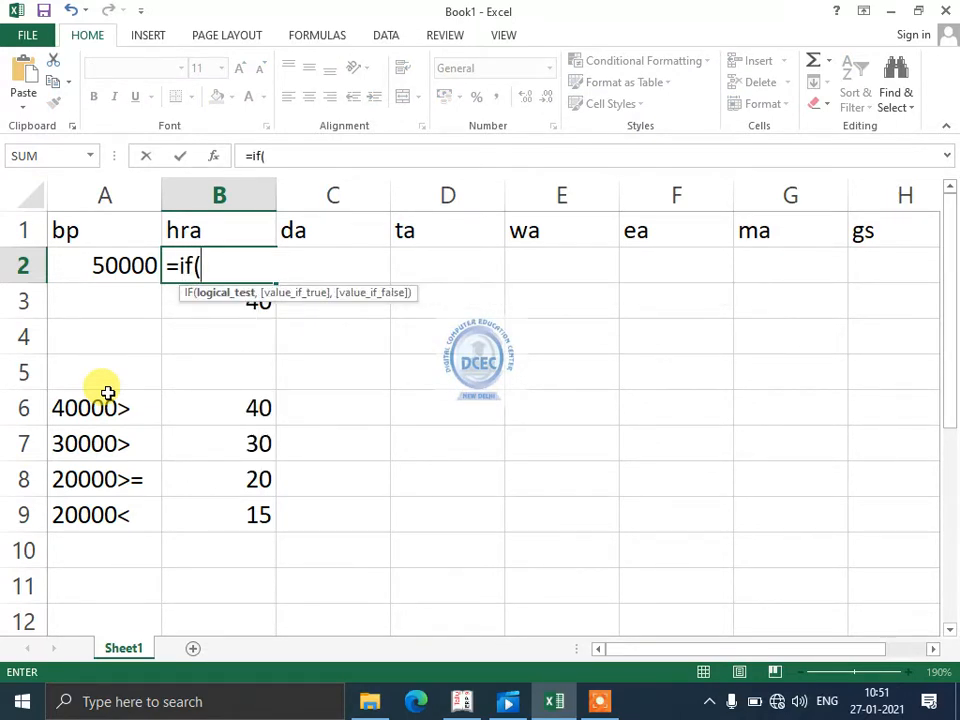
key(Left)
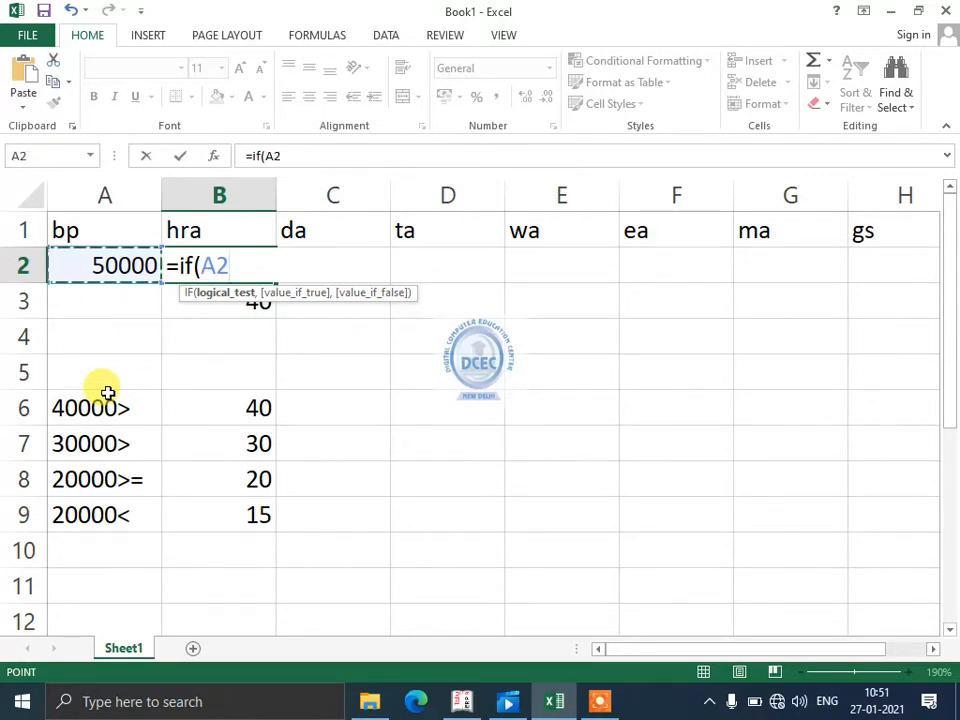
text(>4000)
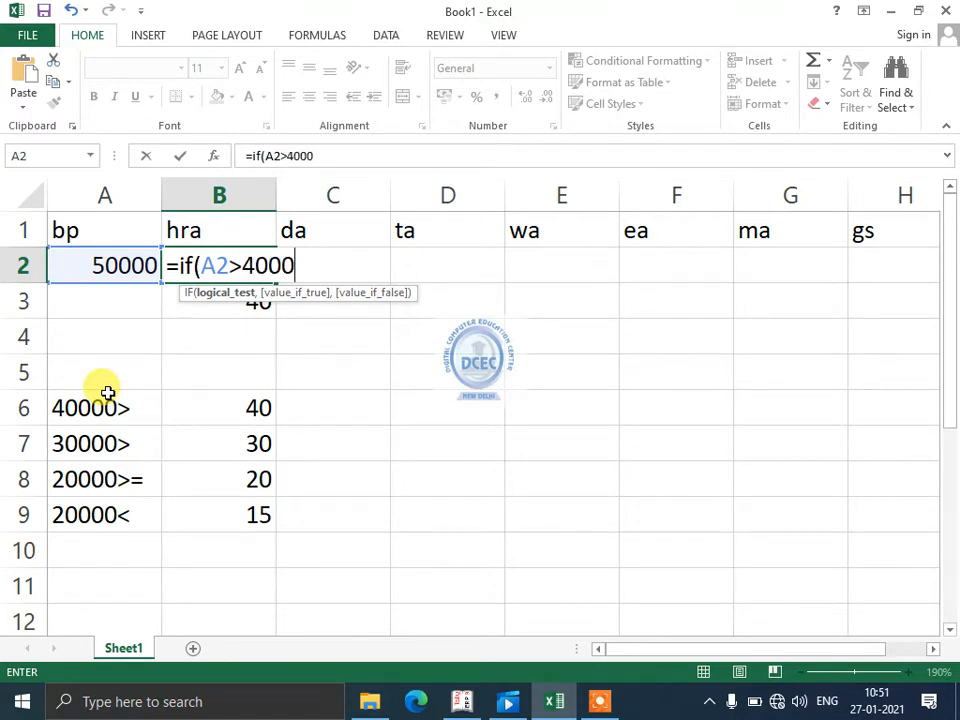
text(0,)
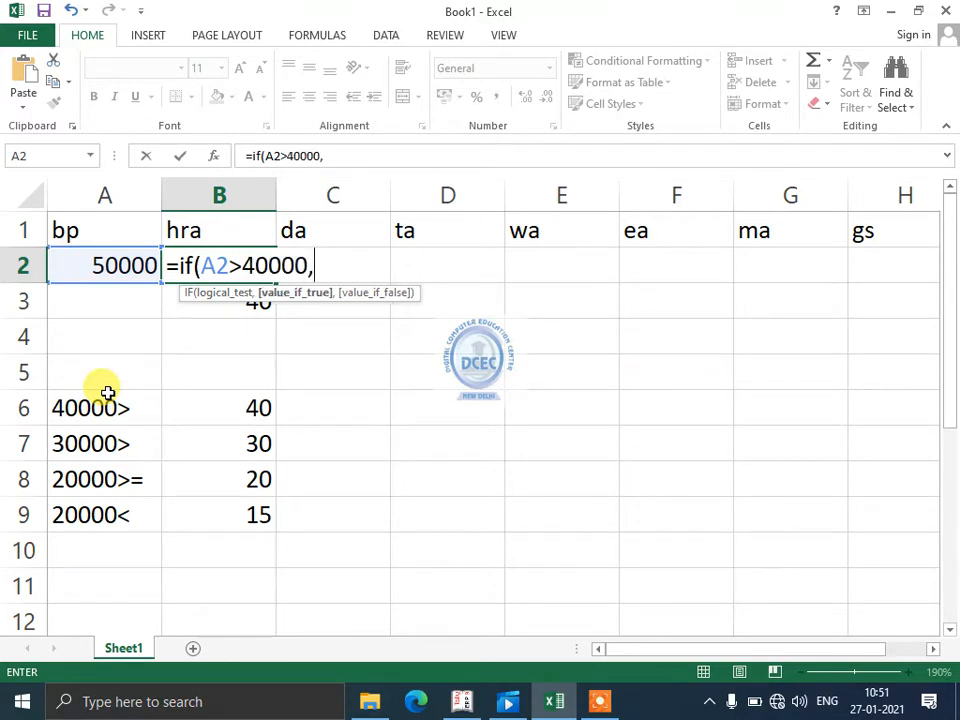
text(a2)
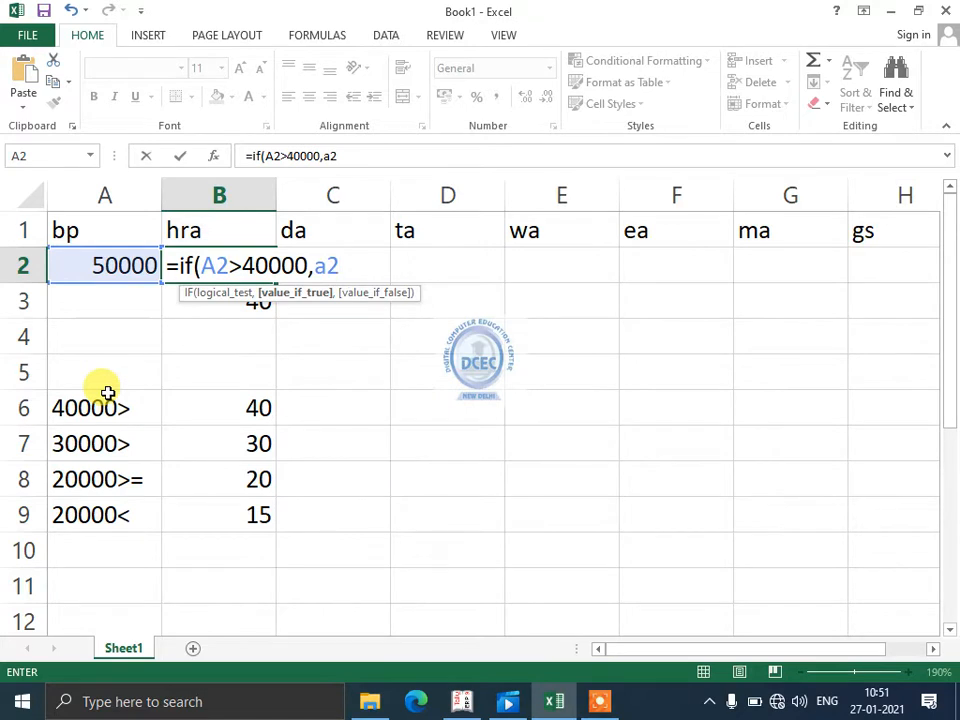
text(*40/100)
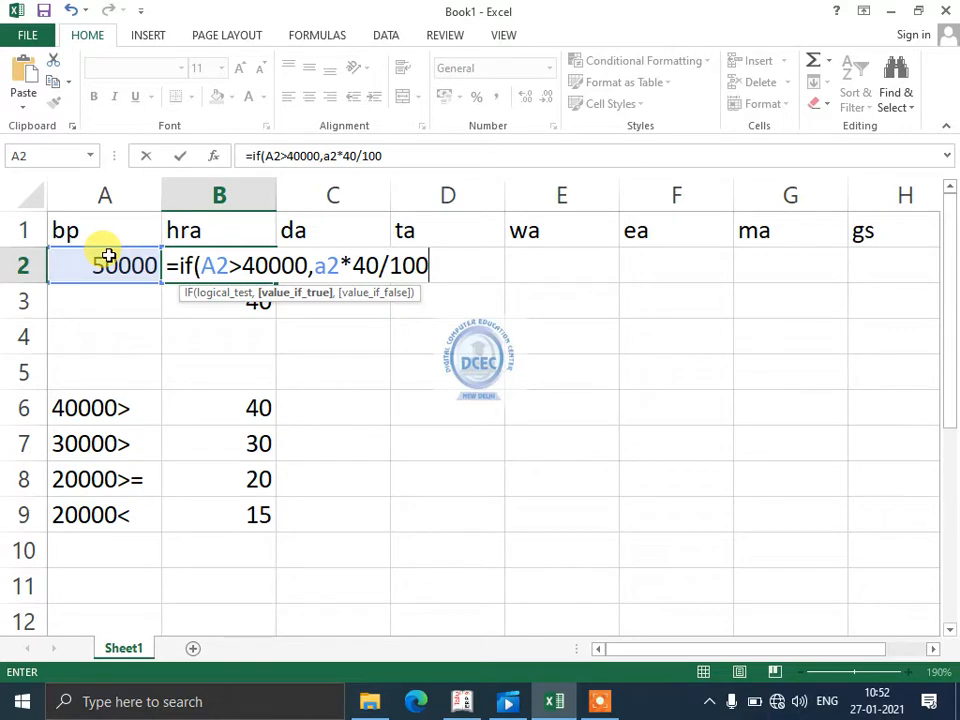
Step: Extend the hra formula in B2 with a nested IF for the second pay condition, if(a2>30000,a2*30/100
text(,)
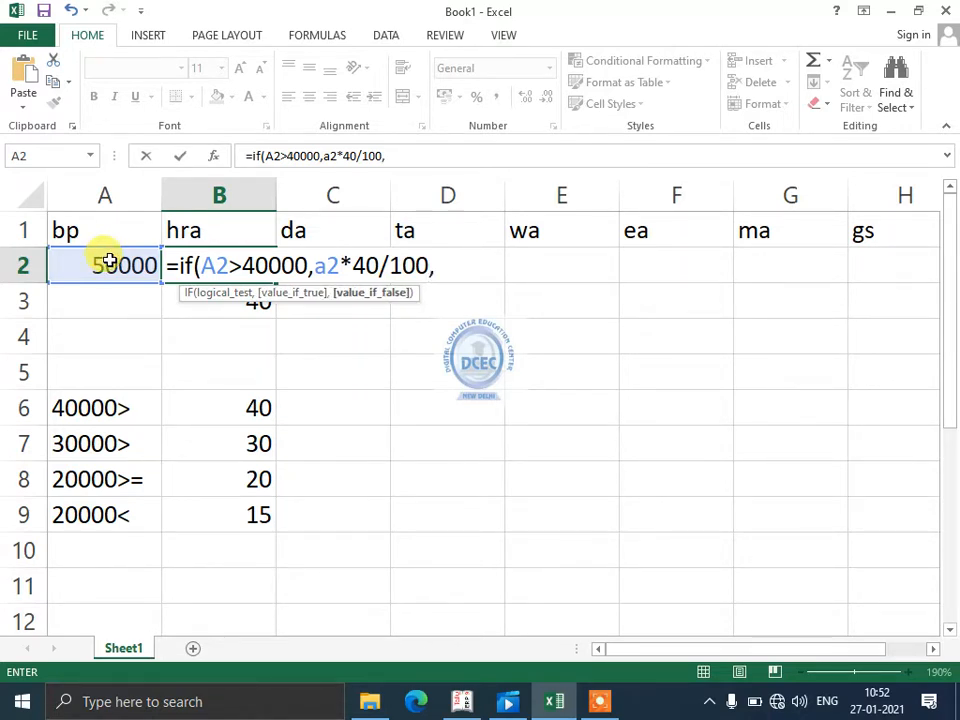
text(if()
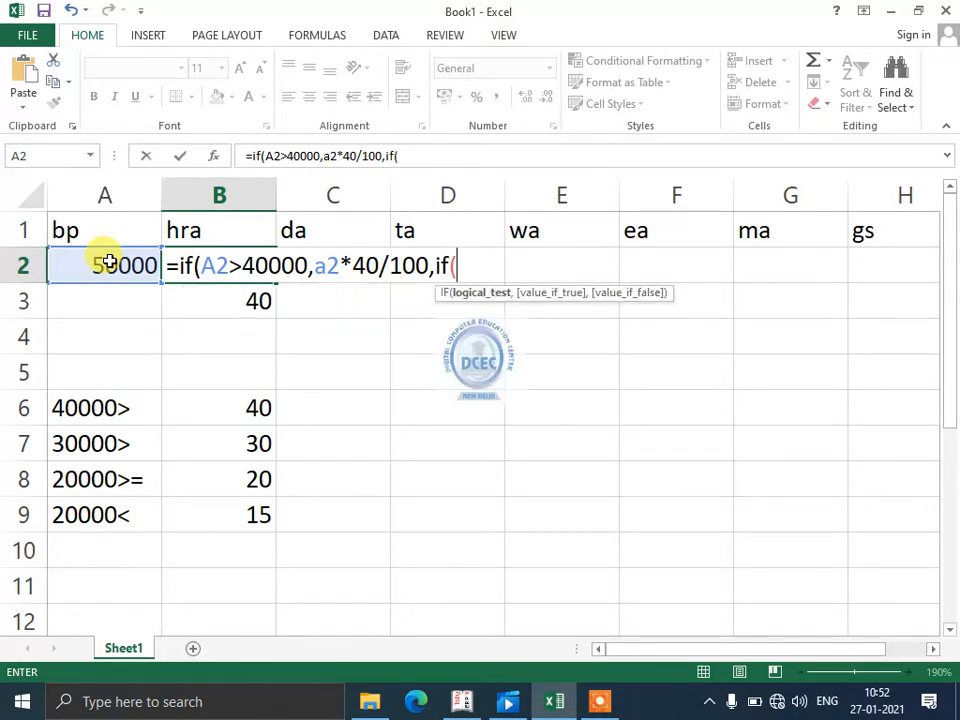
text(a2>)
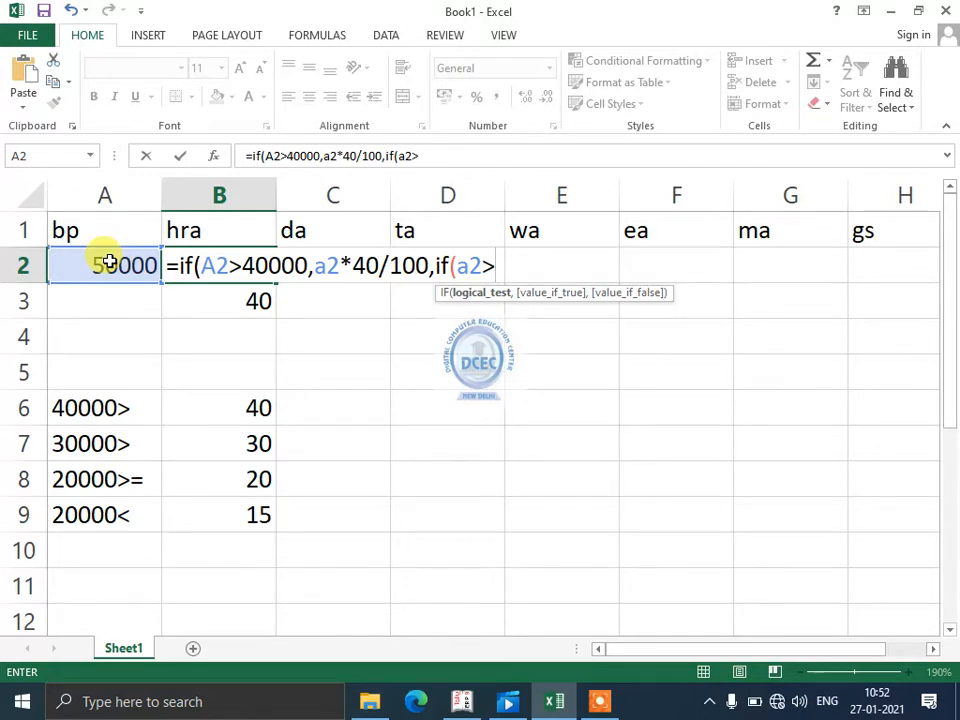
text(30000)
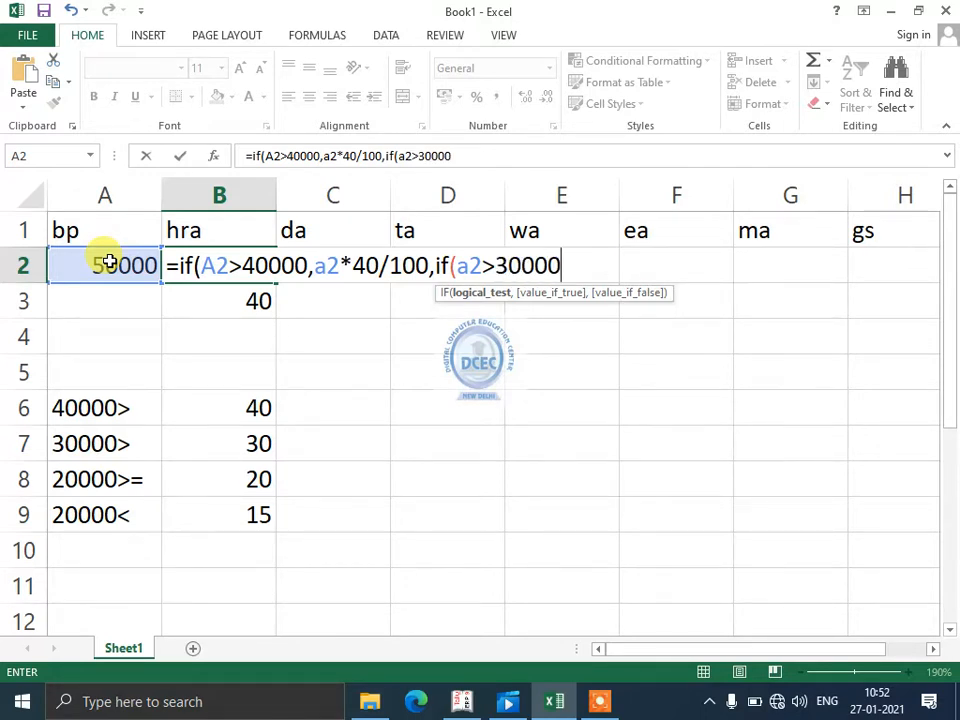
text(,a)
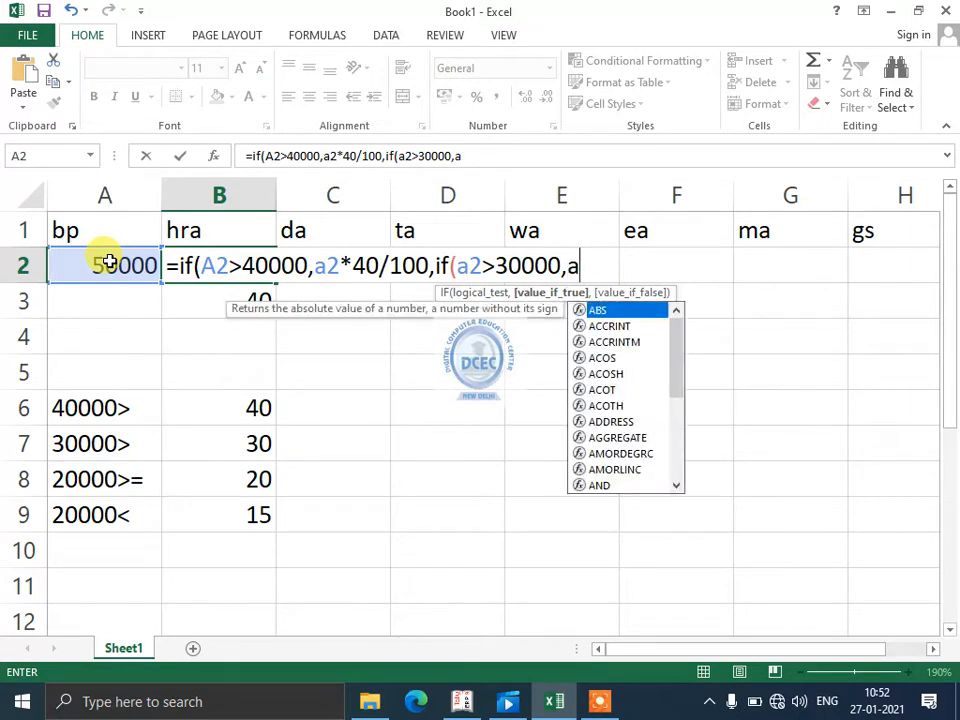
text(2*3000)
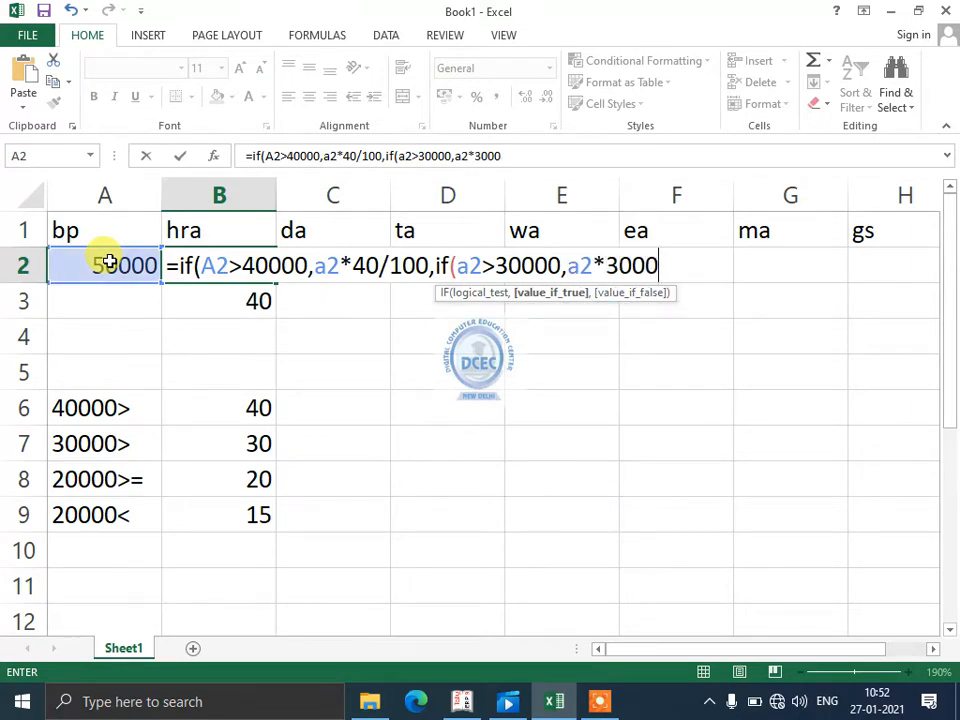
key(BackSpace)
key(BackSpace)
text(/100)
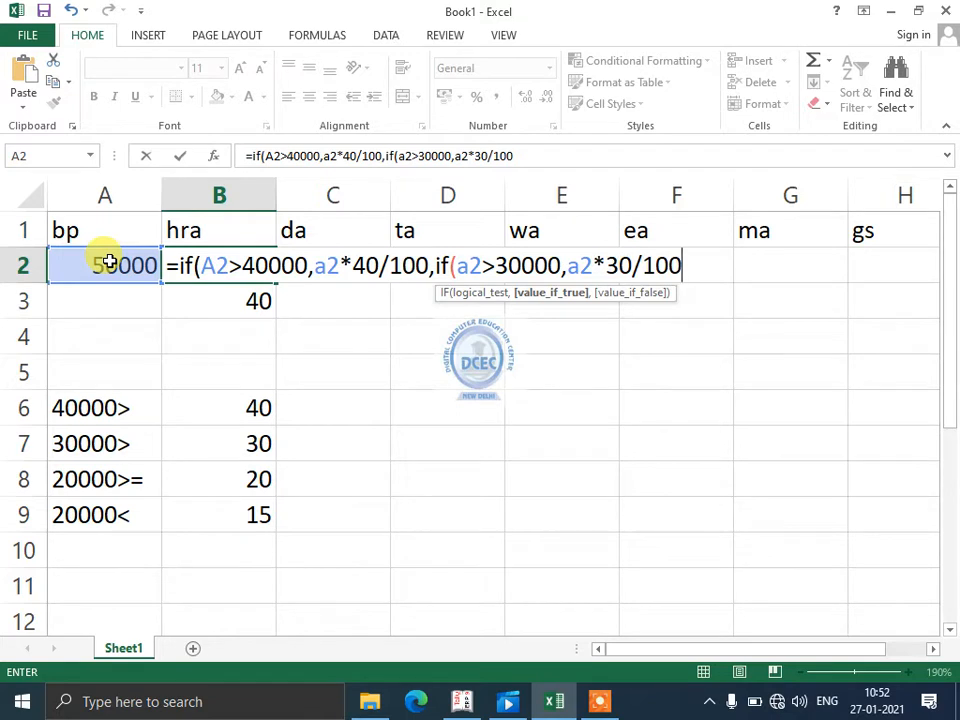
Step: Extend the hra formula in B2 with a nested IF for the third pay condition, if(a2>=20000,a2*20/100
text(,if()
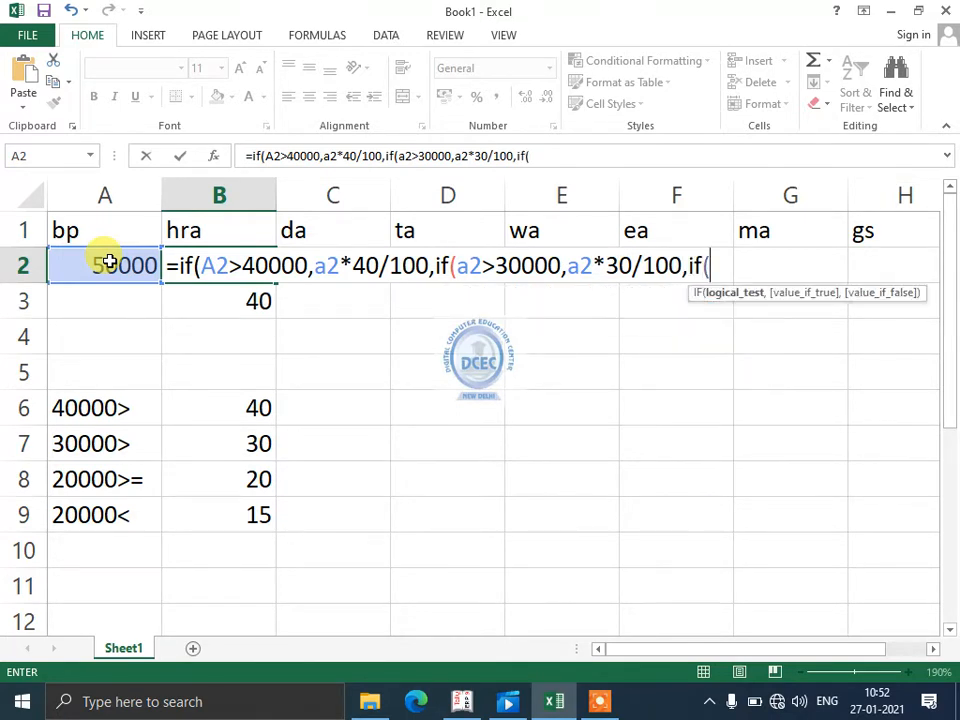
text(a2>)
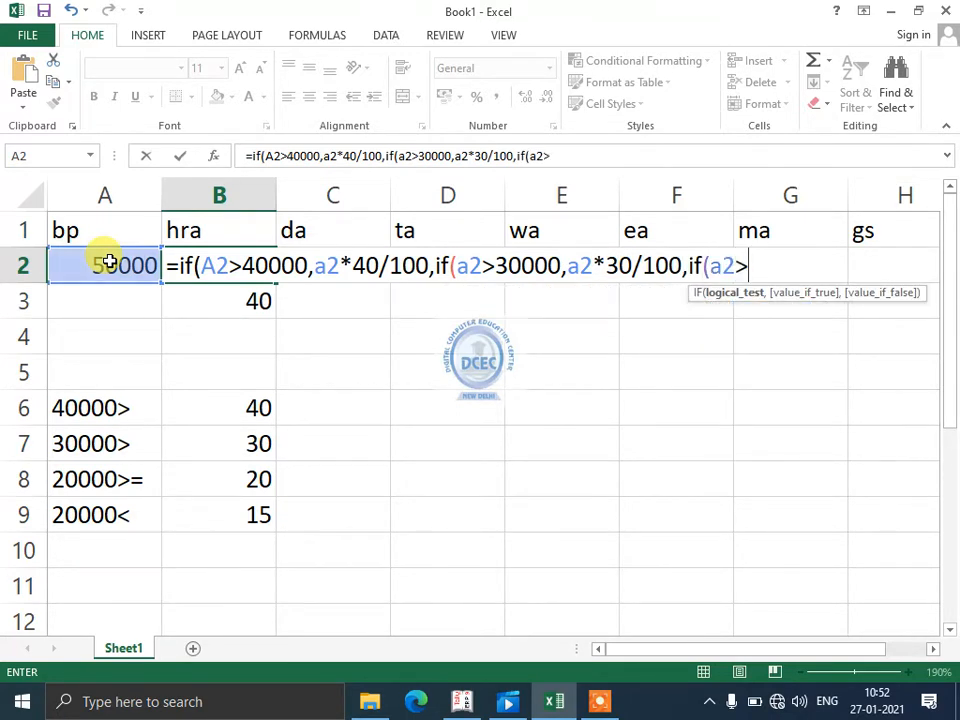
text(=20000)
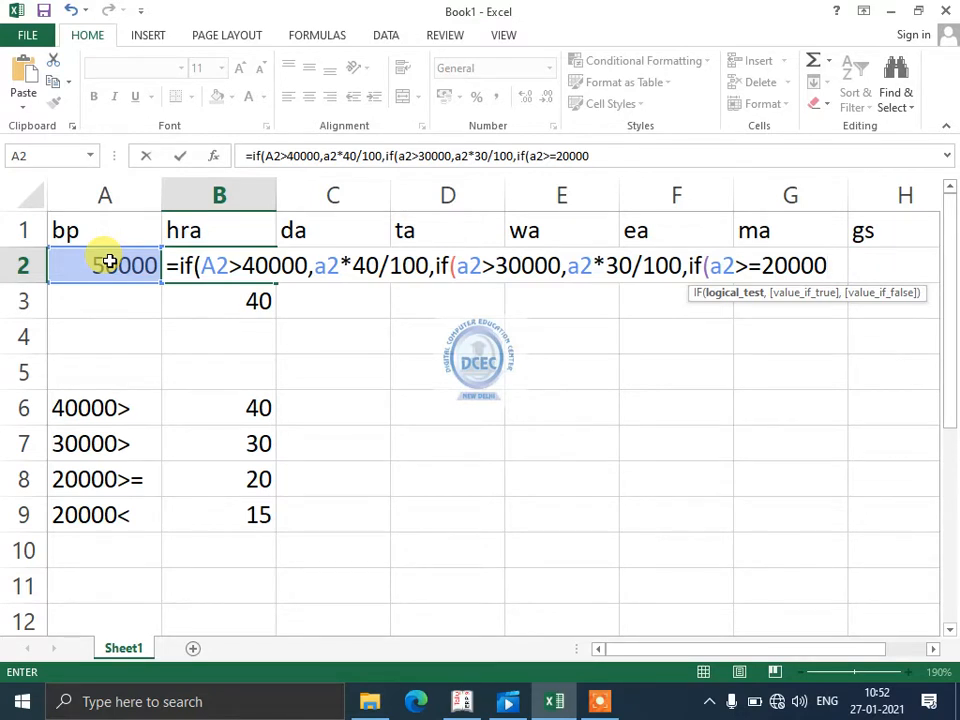
text(,a2)
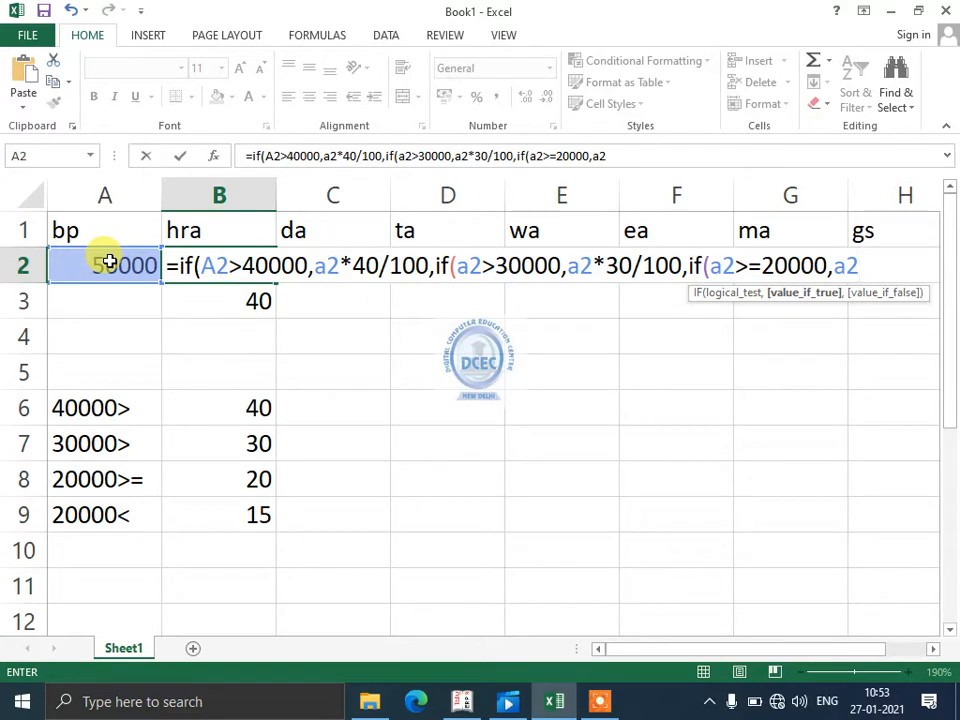
text(8)
key(BackSpace)
text(*20)
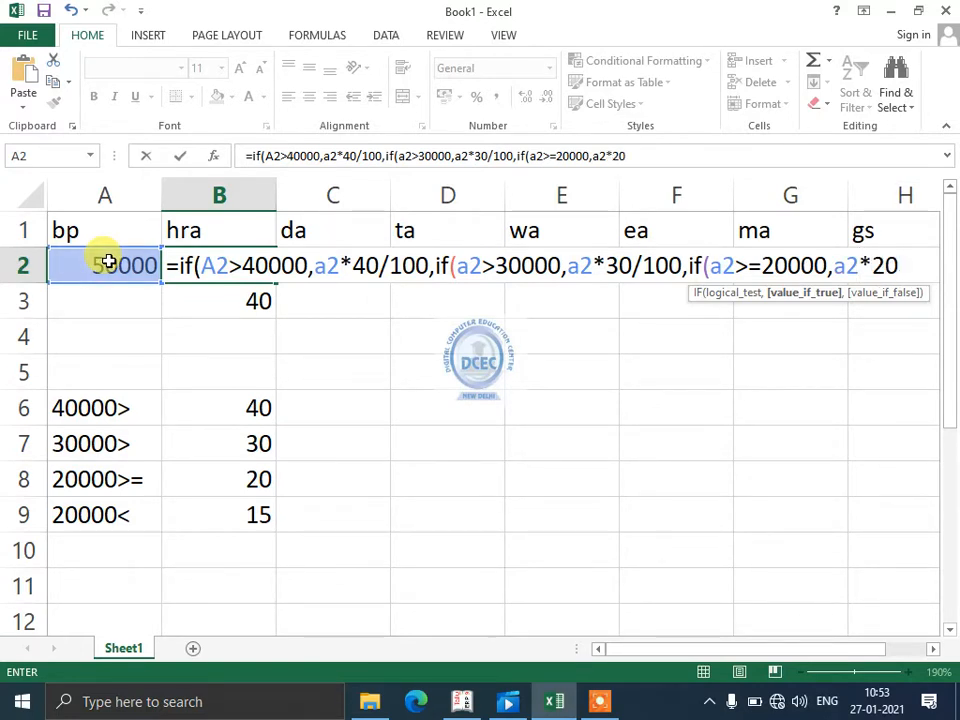
text(/100,if)
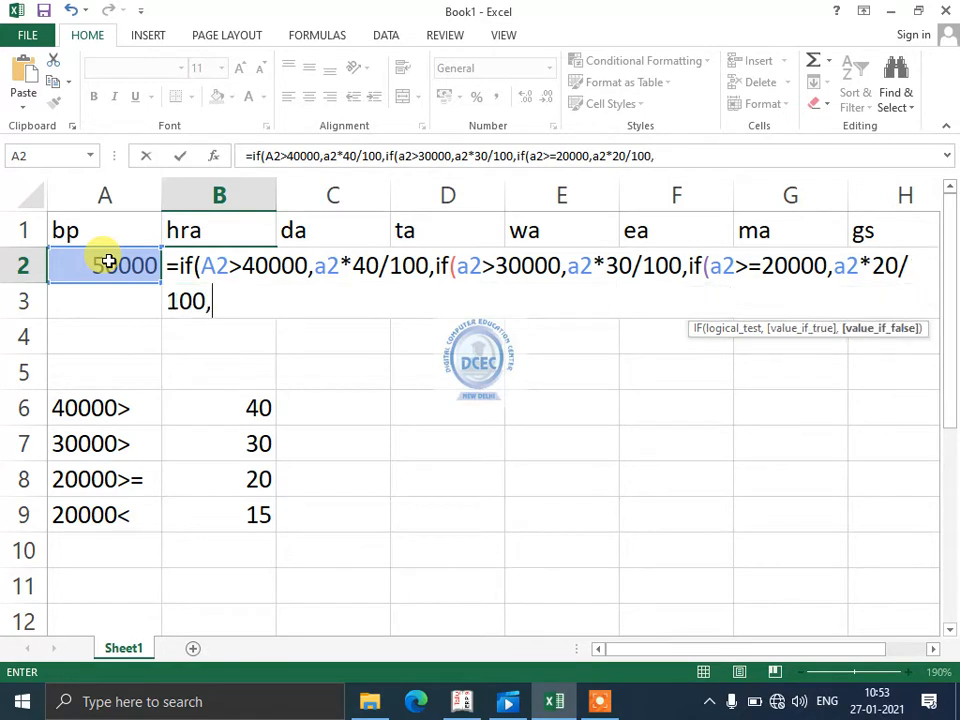
Step: Complete the hra formula in B2 with the fourth condition, if(a2<20000,a2*15/100, closing all four IF functions
text((a2)
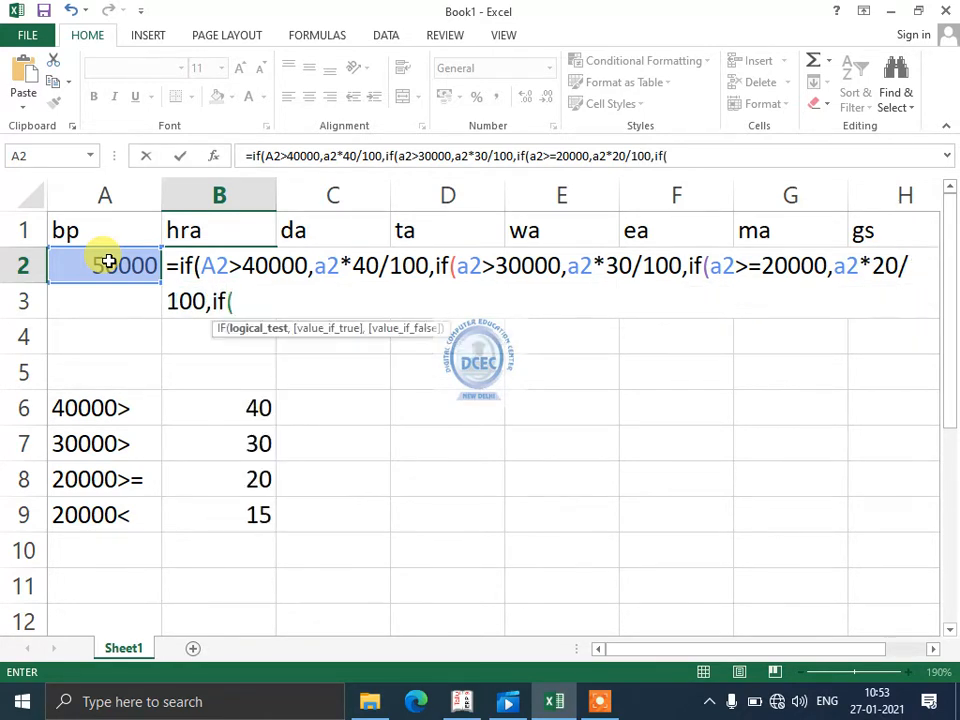
text(<20000,)
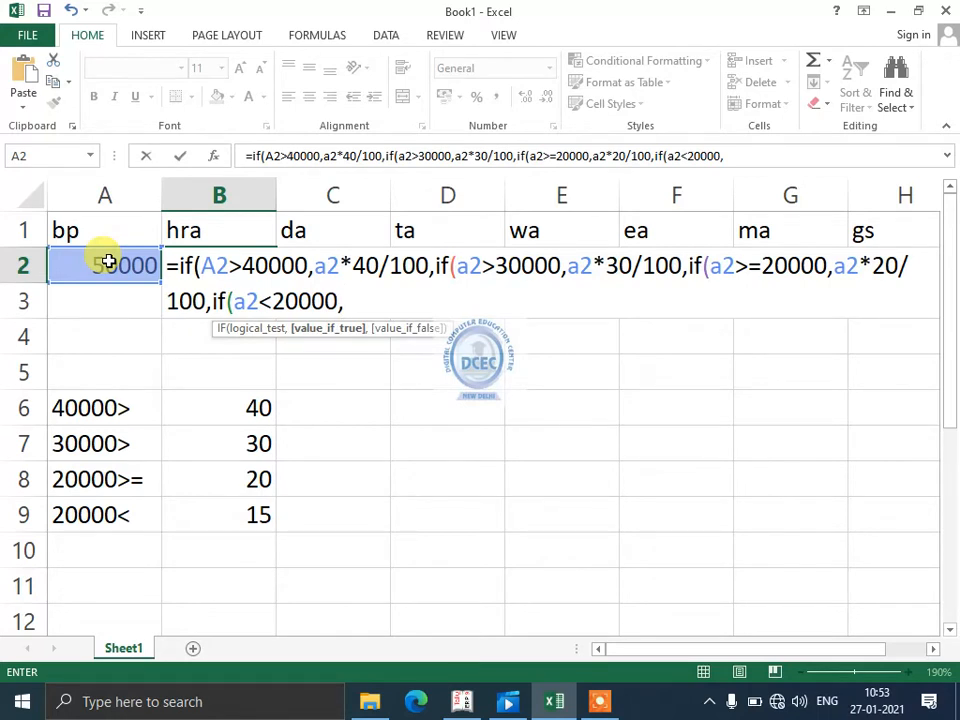
text(a2*15/)
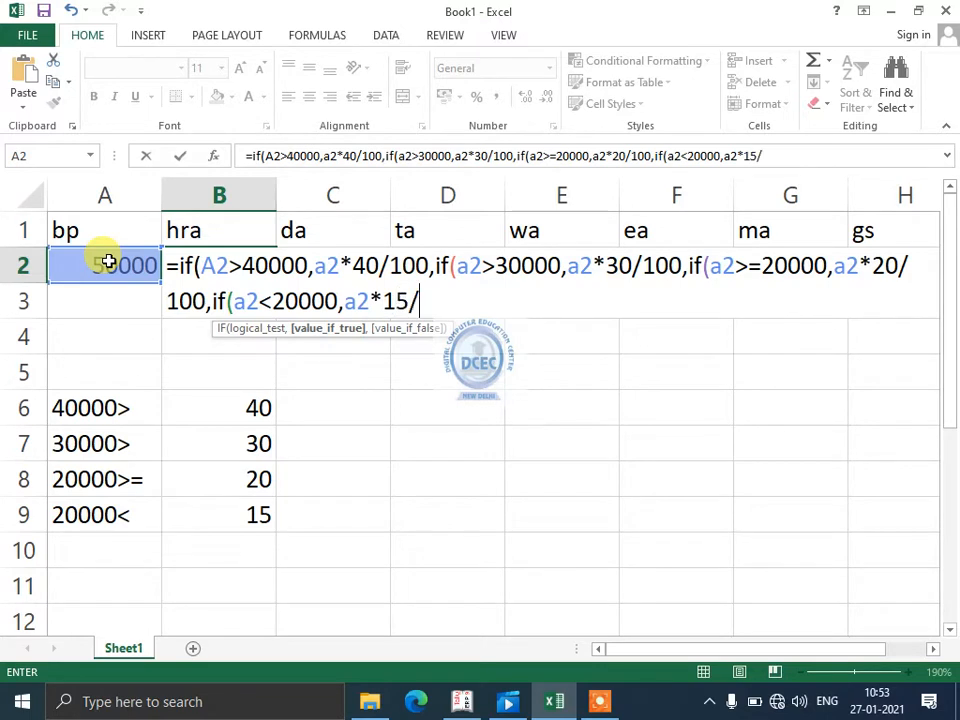
text(100))
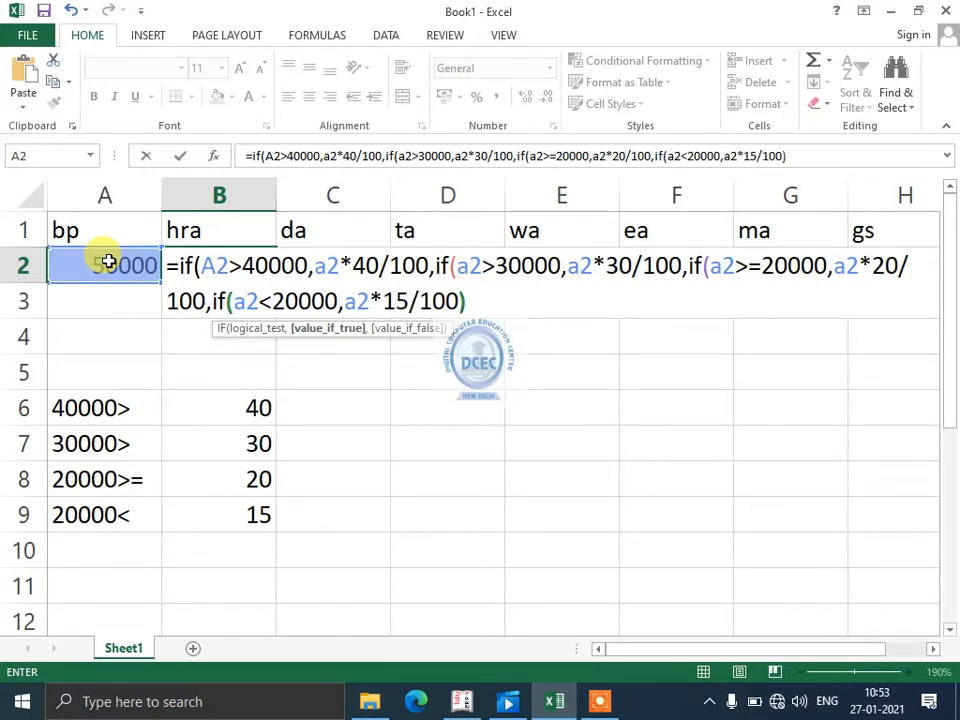
text())))
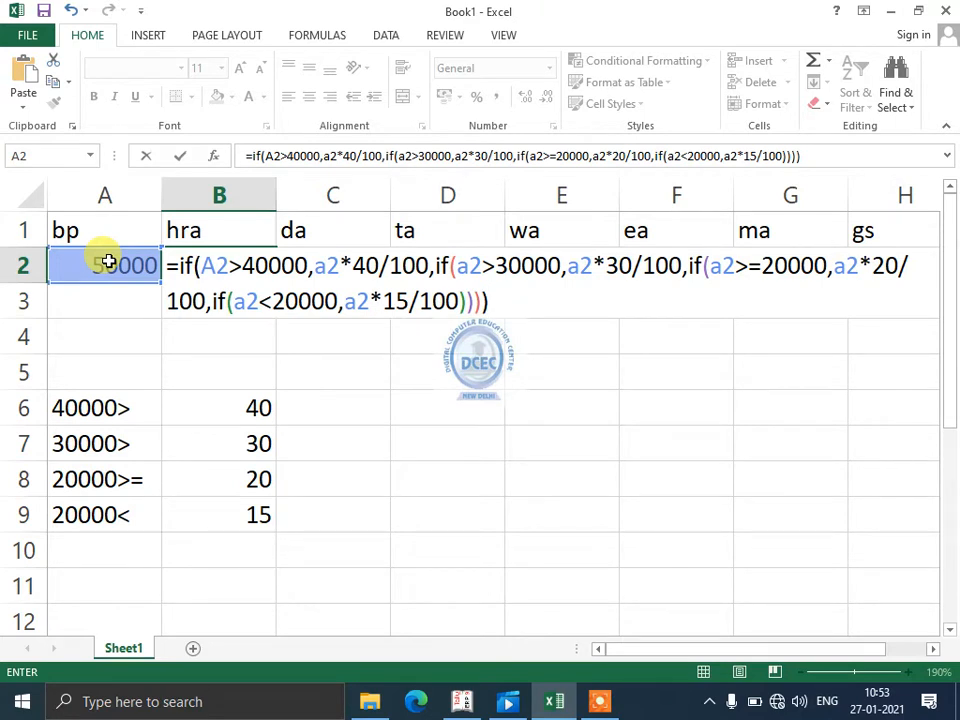
key(Return)
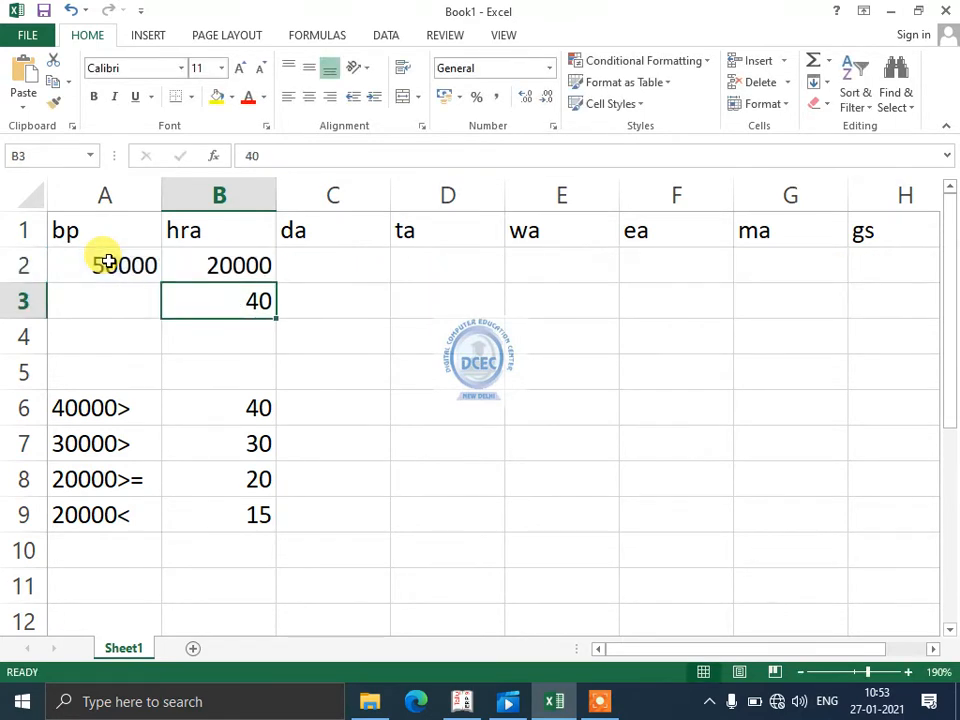
key(Up)
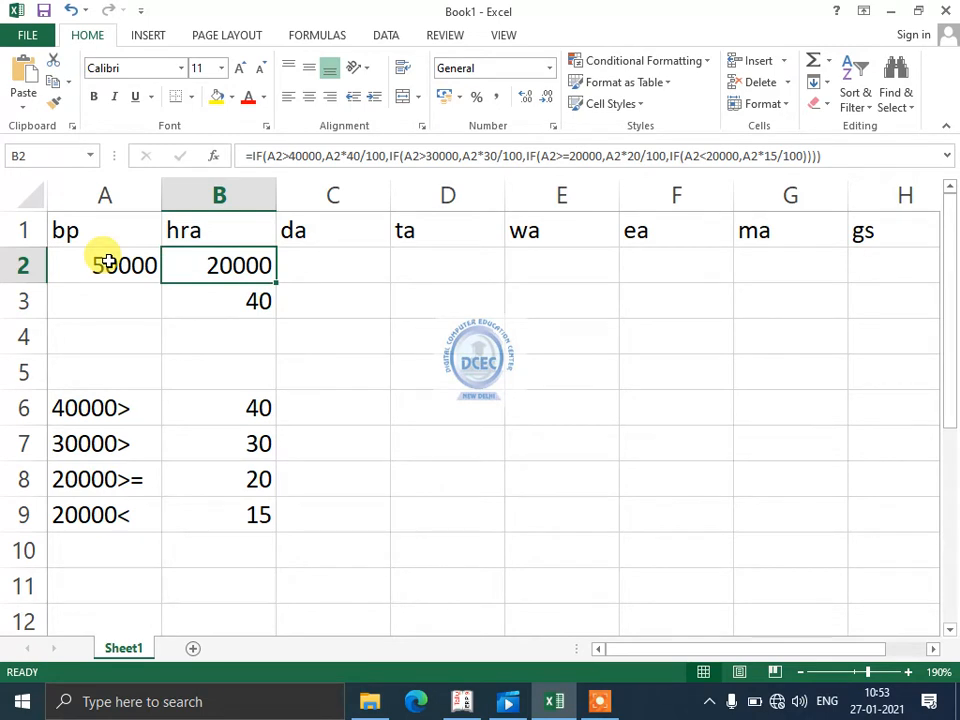
Step: Set the bp in A2 to 35000 to test the hra formula
click(108, 262)
text(35000)
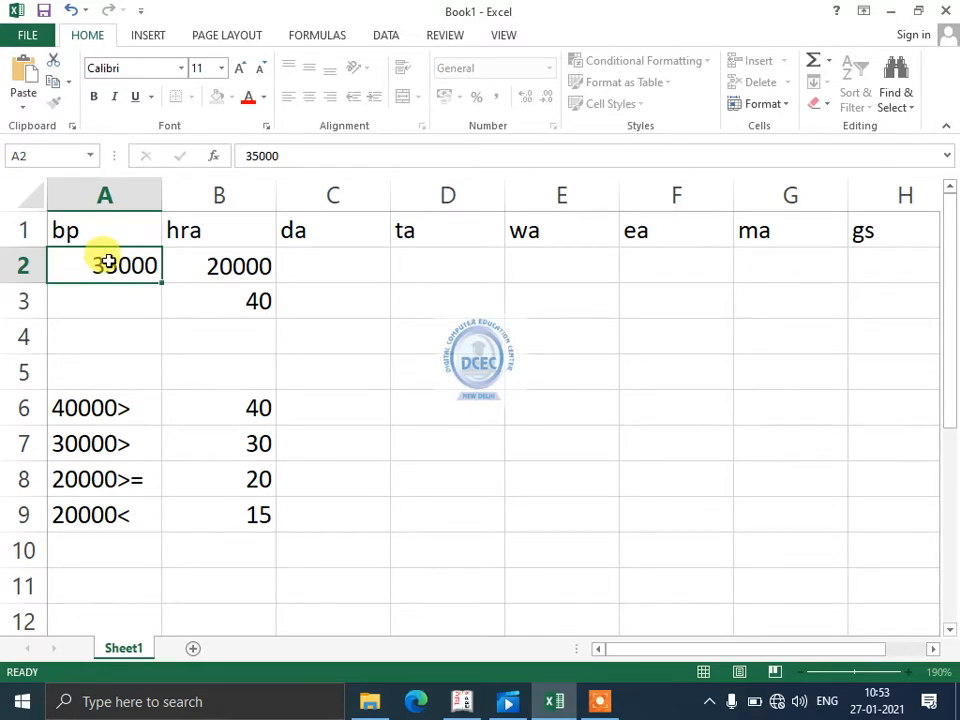
key(Return)
Step: Compare the bp in A2 and the hra in B2 with the 30000> condition and its percentage in row 7
click(108, 262)
key(Down)
key(Down)
key(Down)
key(Down)
key(Down)
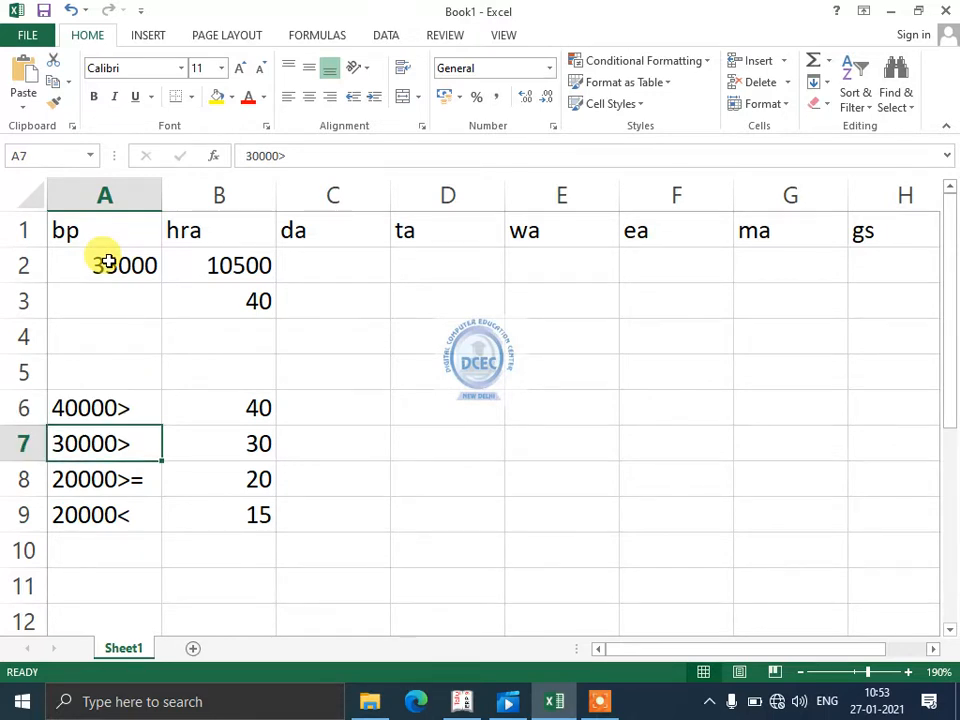
key(Right)
key(Up)
key(Up)
key(Up)
key(Up)
key(Up)
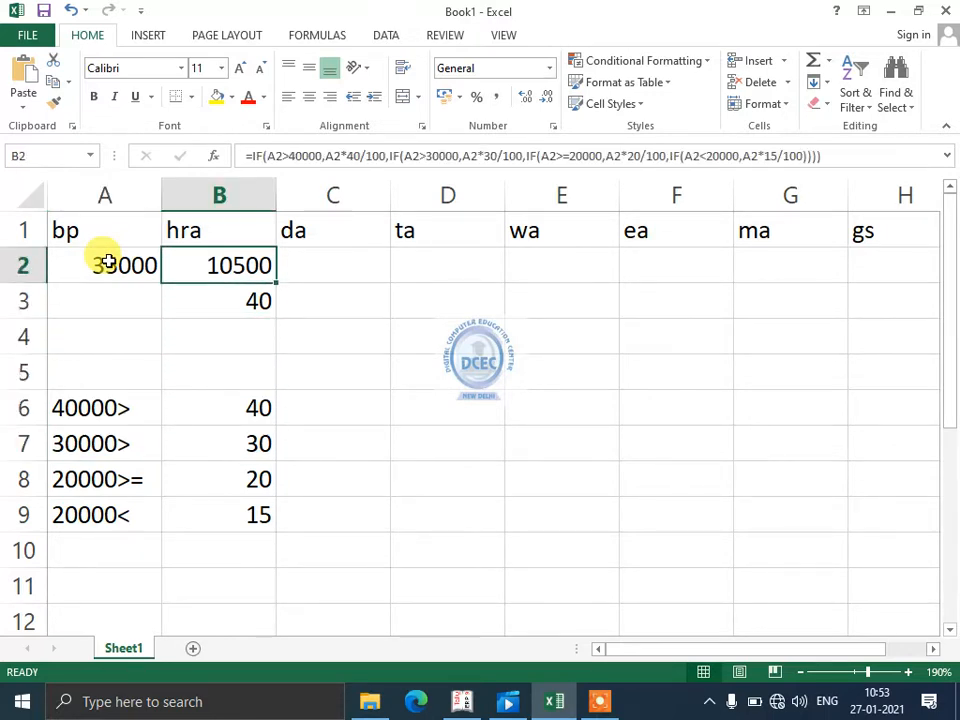
Step: Set the bp in A2 to 10000 and check the hra calculated in B2
key(Left)
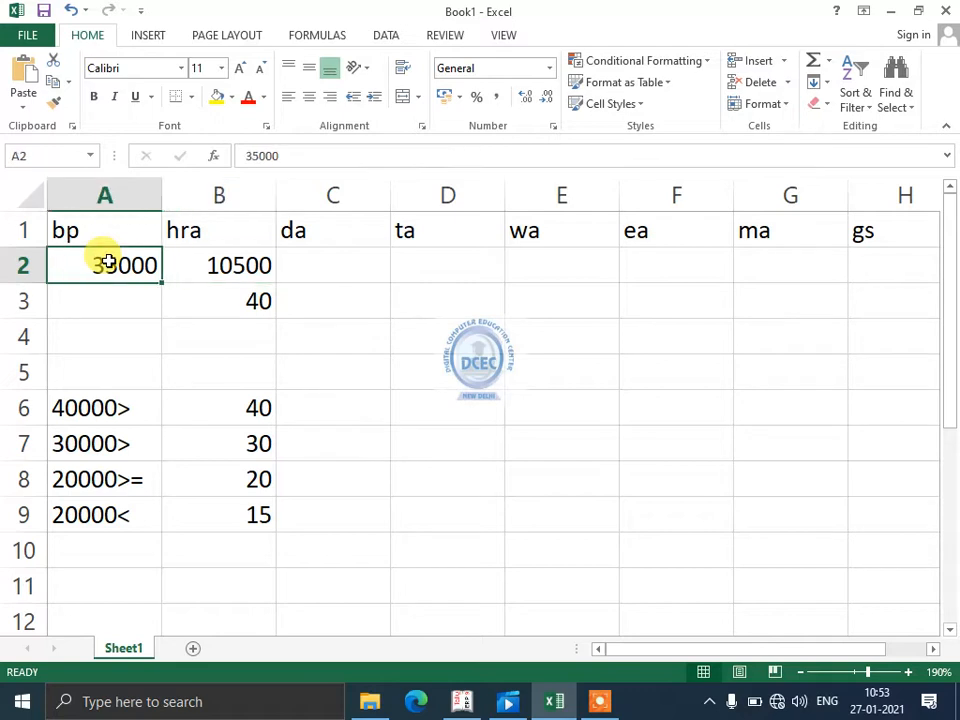
text(10000)
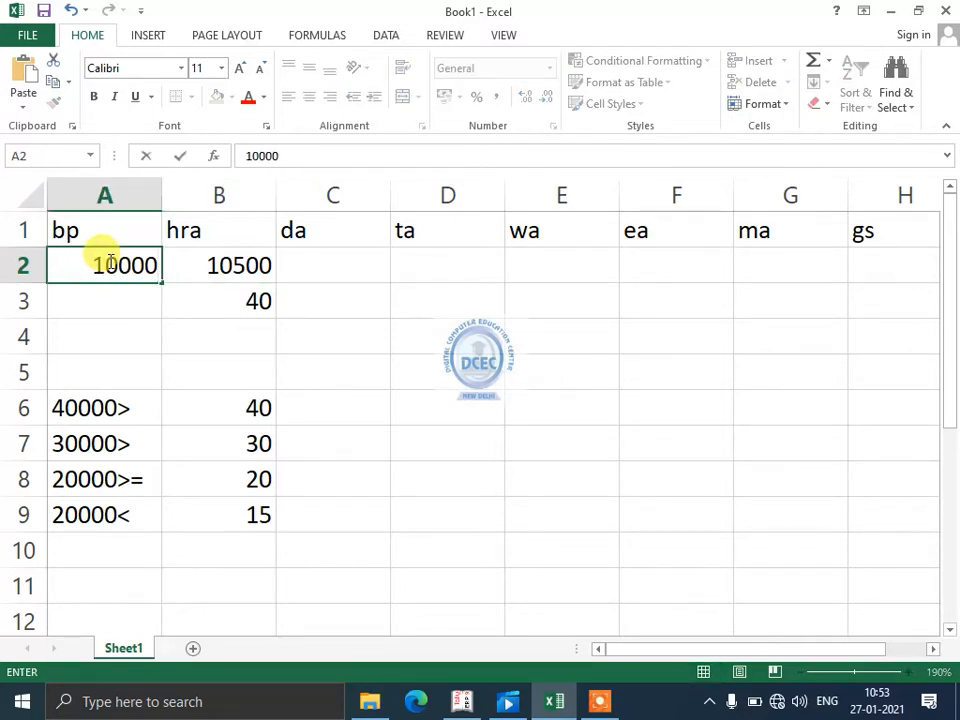
key(Return)
key(Up)
key(Right)
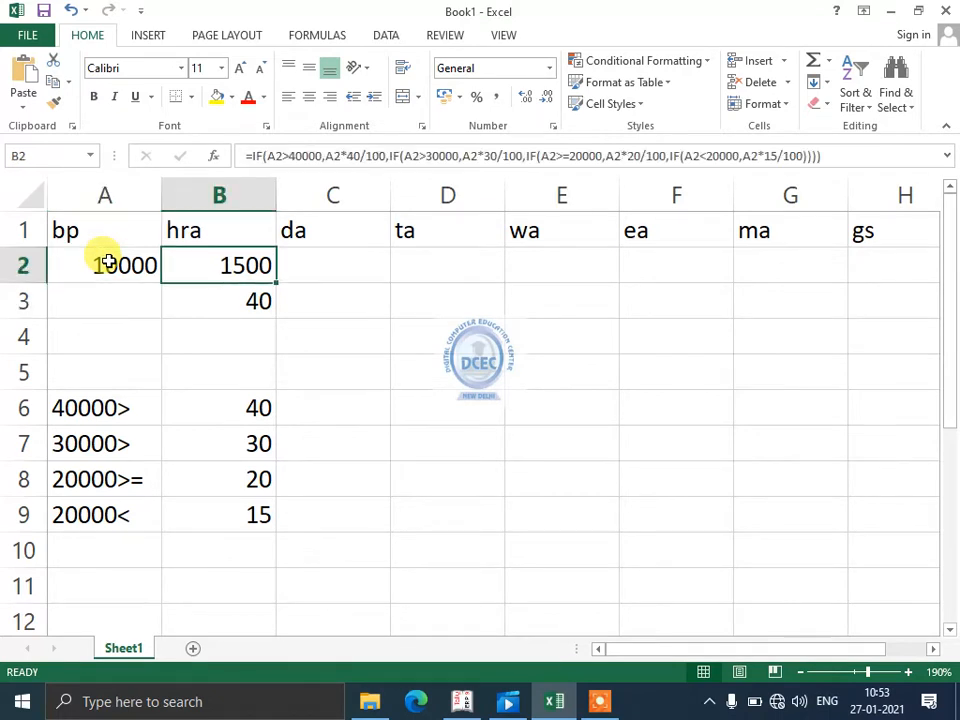
key(Left)
key(Right)
key(Left)
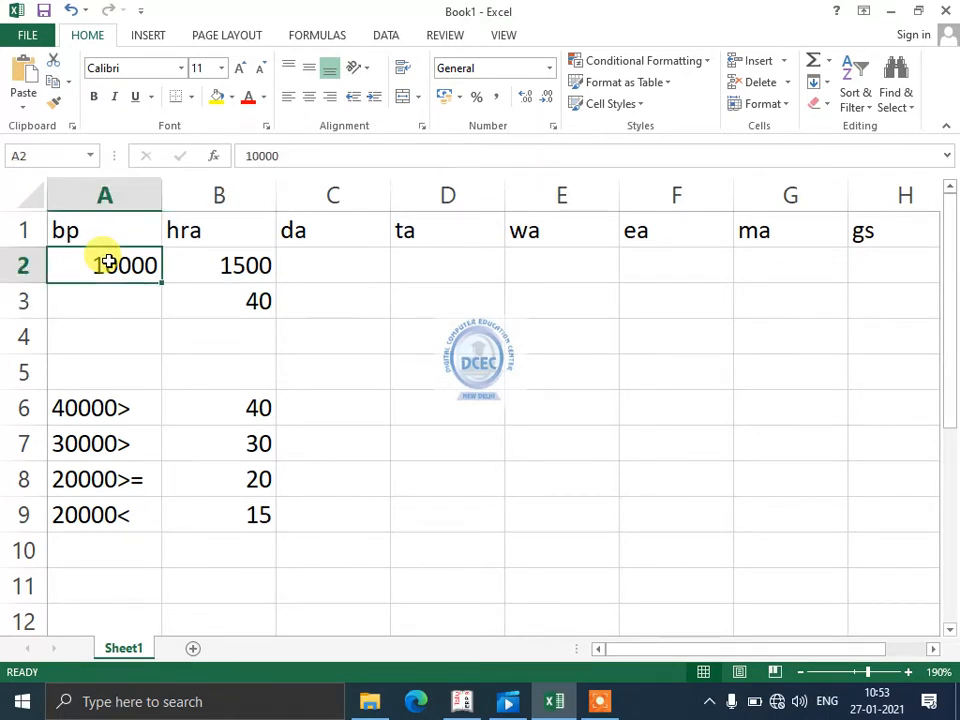
key(Right)
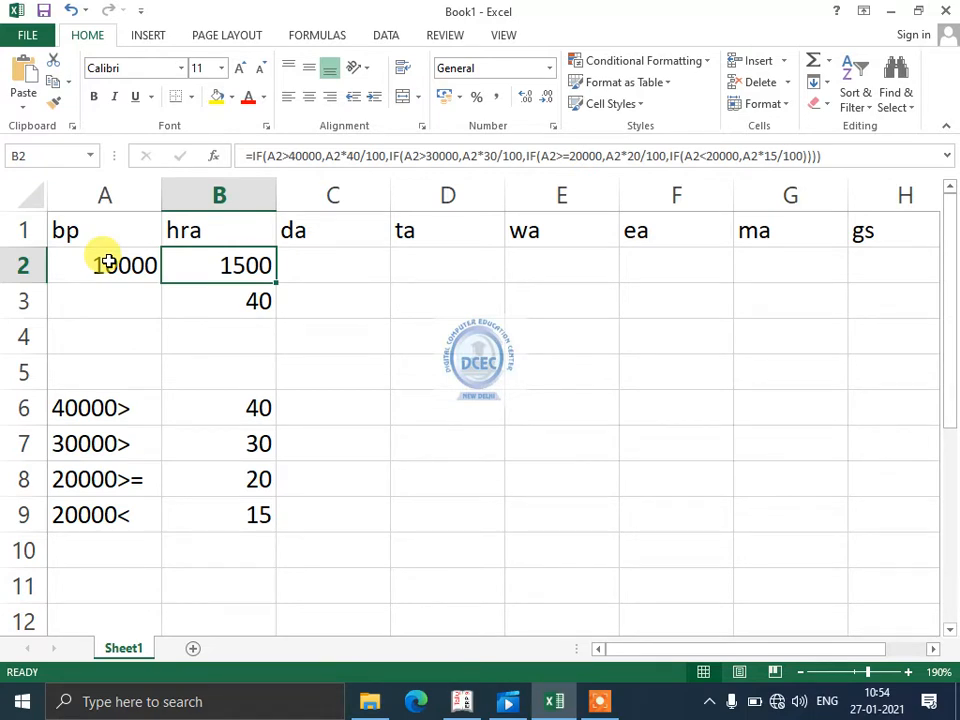
Step: Enter the da percentages 30, 25, 20 and 15 in C6:C9 beside the pay conditions
key(Right)
key(Down)
key(Down)
key(Down)
key(Down)
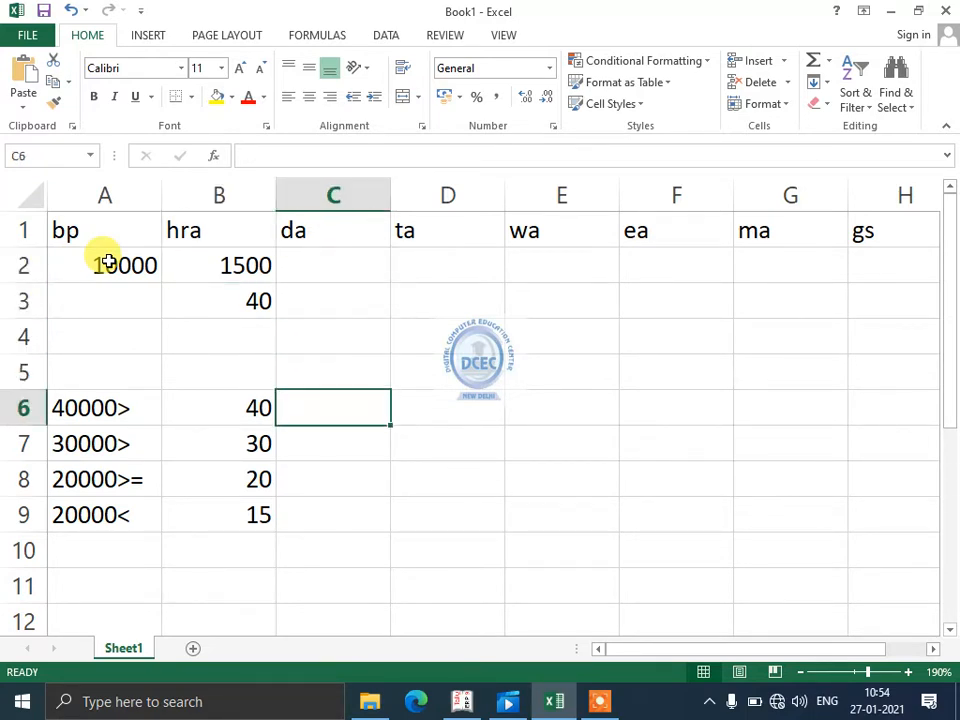
key(Left)
key(Left)
key(Right)
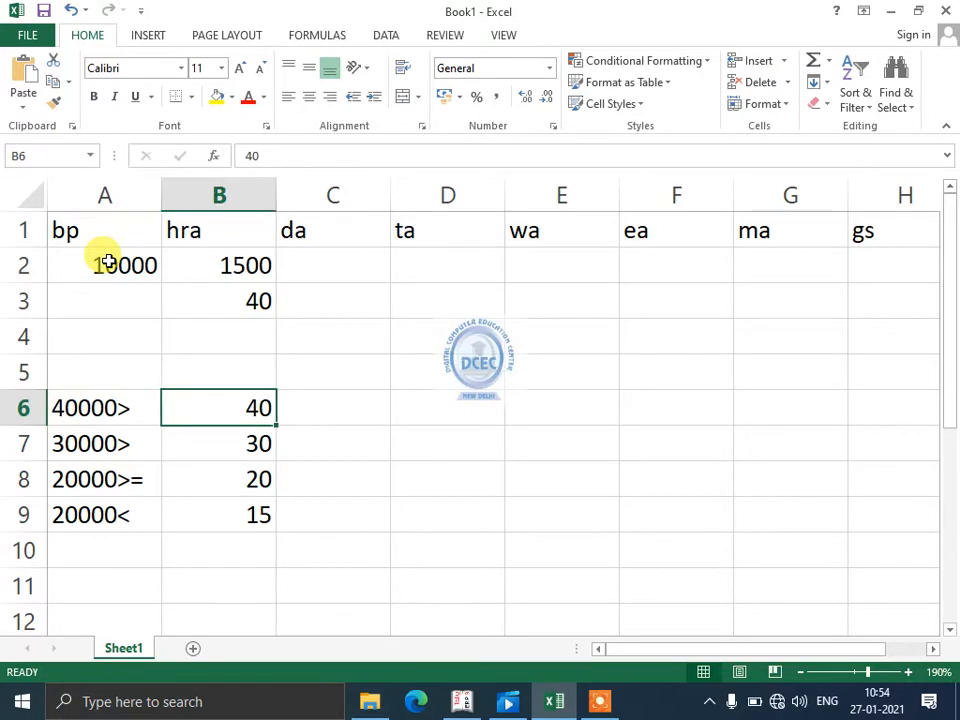
key(Right)
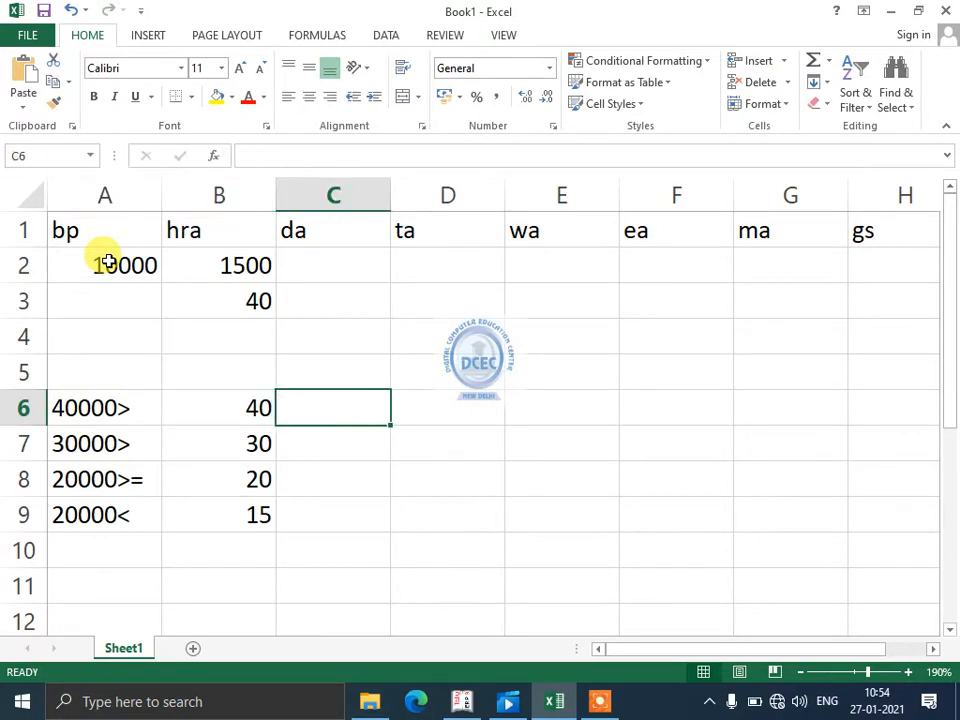
text(30)
key(Return)
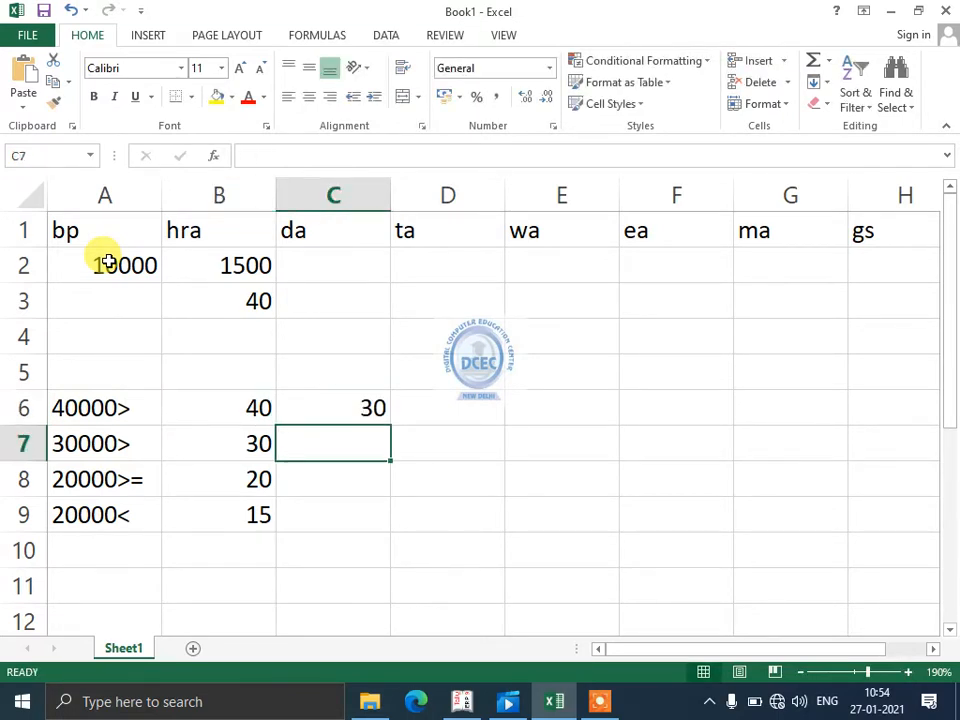
text(25)
key(Return)
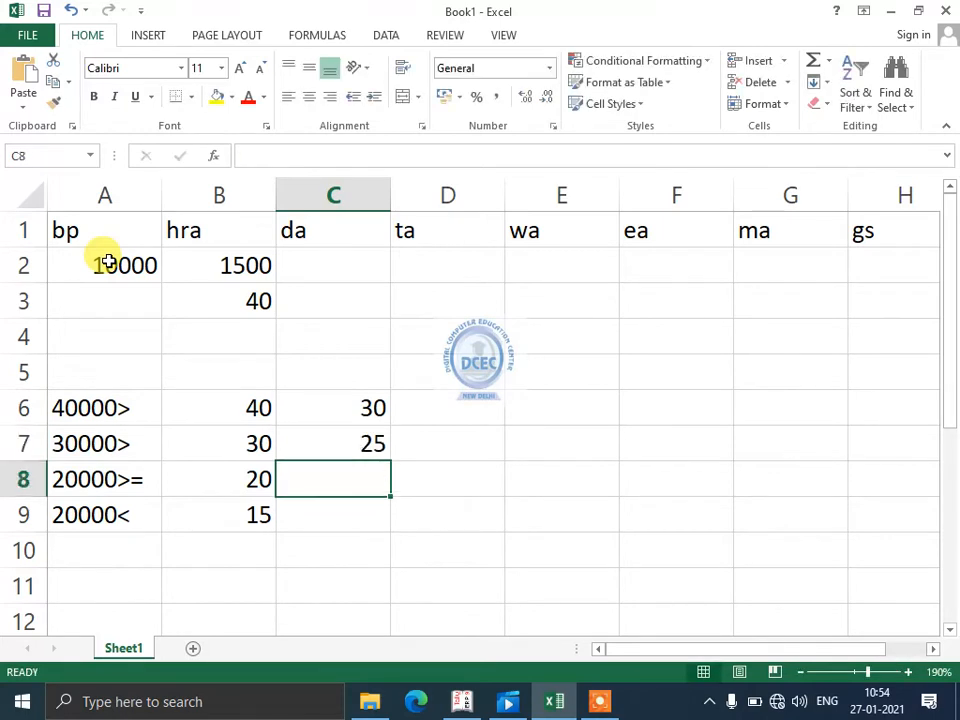
text(20)
key(Return)
text(15)
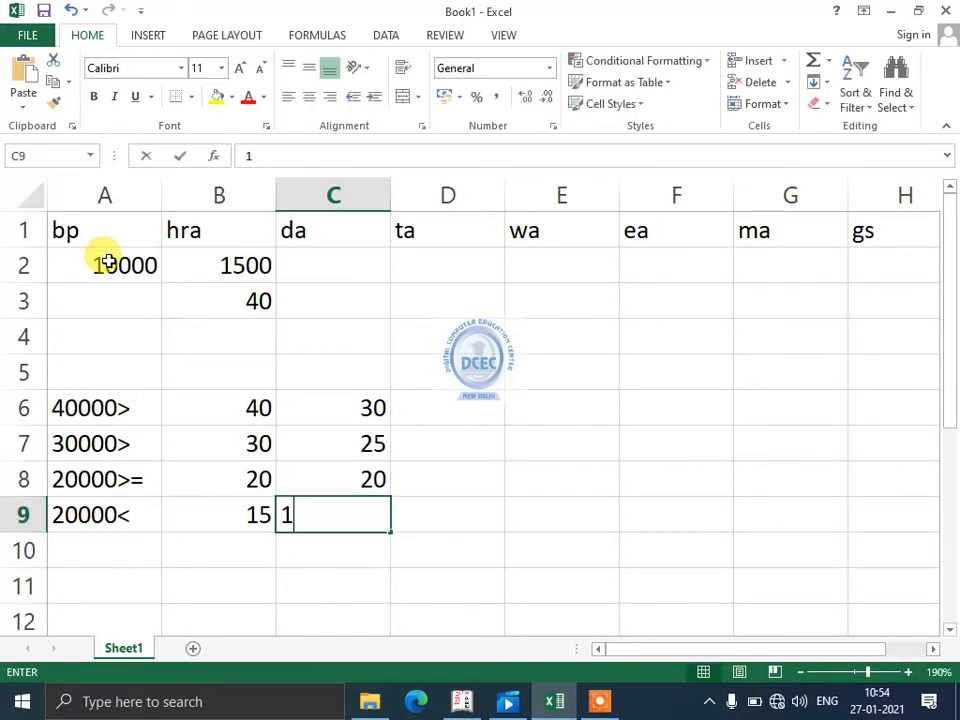
key(Up)
Step: Enter the ta percentages 20, 15, 12 and 10 in D6:D9 beside the pay conditions
key(Up)
key(Up)
key(Right)
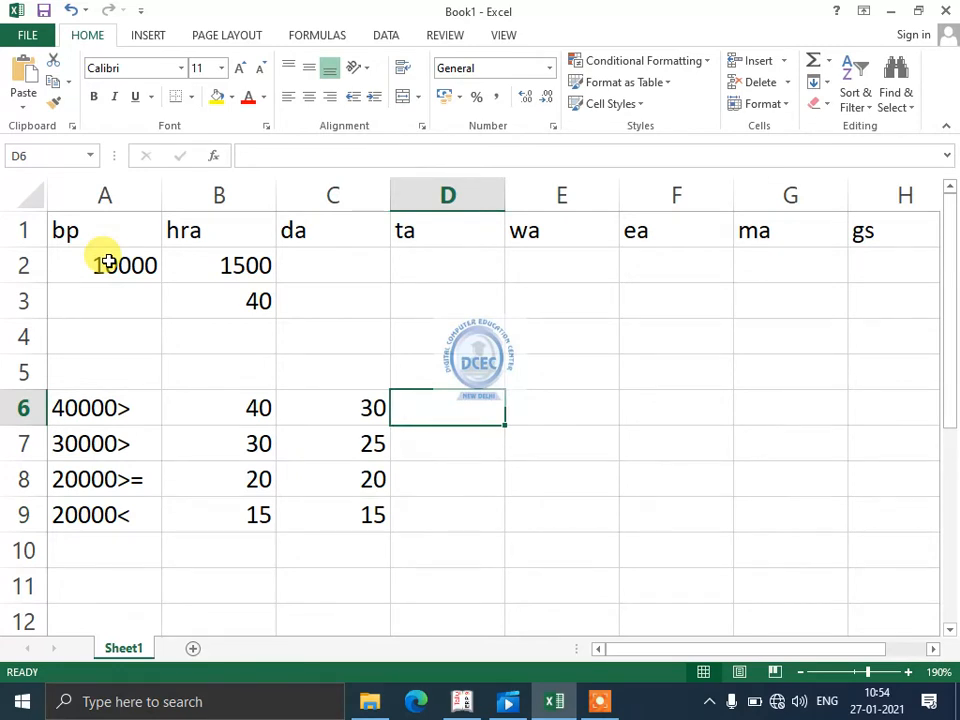
text(20)
key(Return)
text(1)
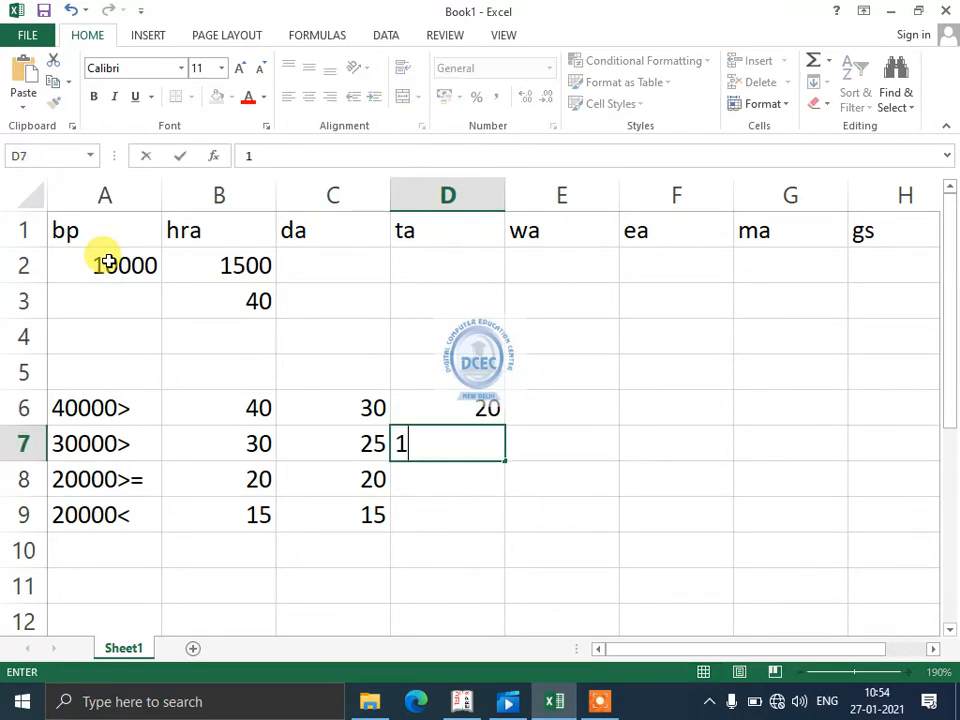
text(5)
key(Return)
key(Return)
key(Up)
text(12)
key(Return)
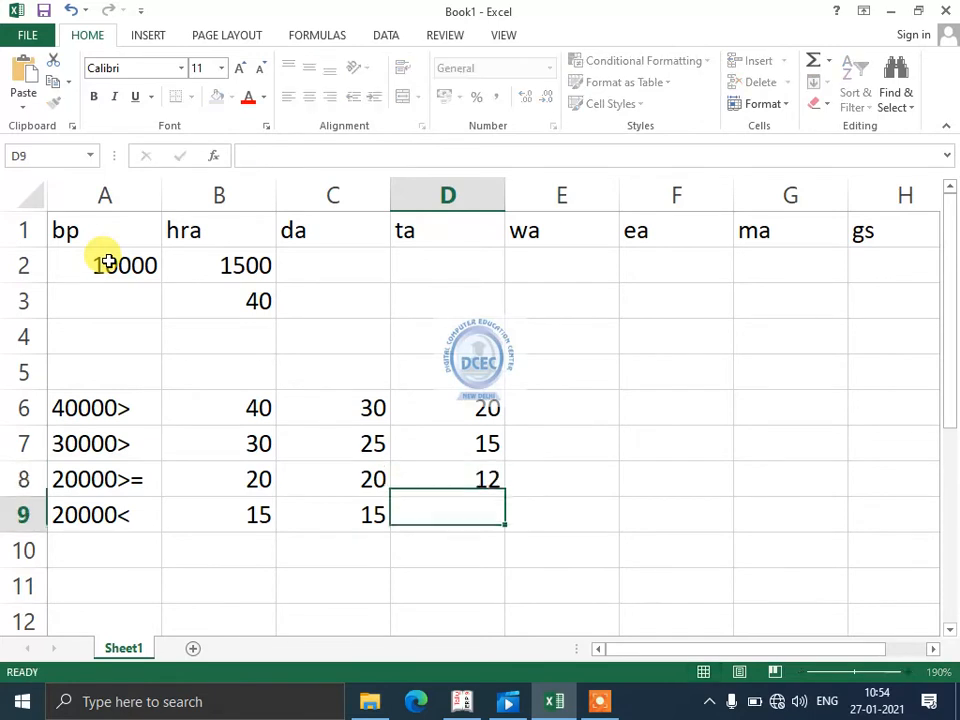
text(10)
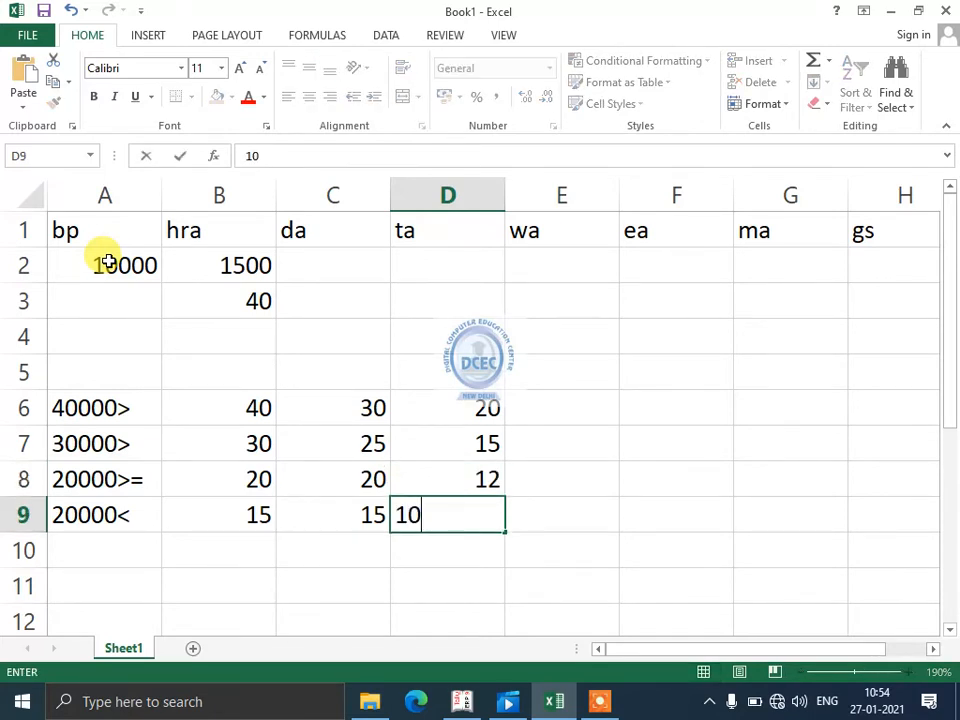
key(Up)
Step: Review the nested IF formula for hra in B2 as the pattern for the da calculation
key(Up)
key(Up)
key(Up)
key(Up)
key(Up)
key(Up)
key(Left)
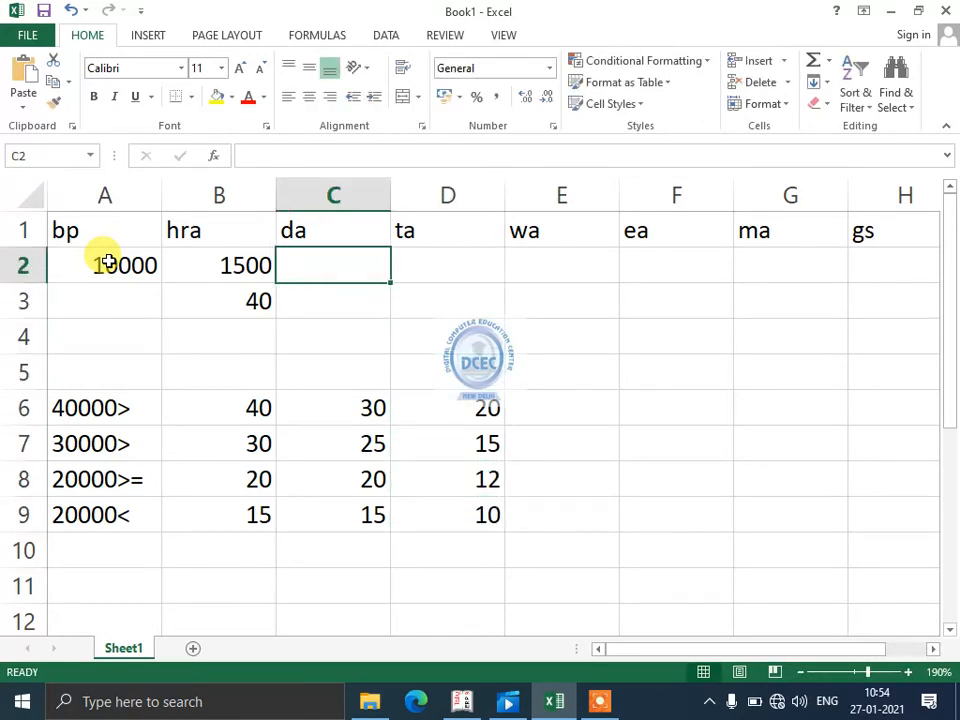
key(Left)
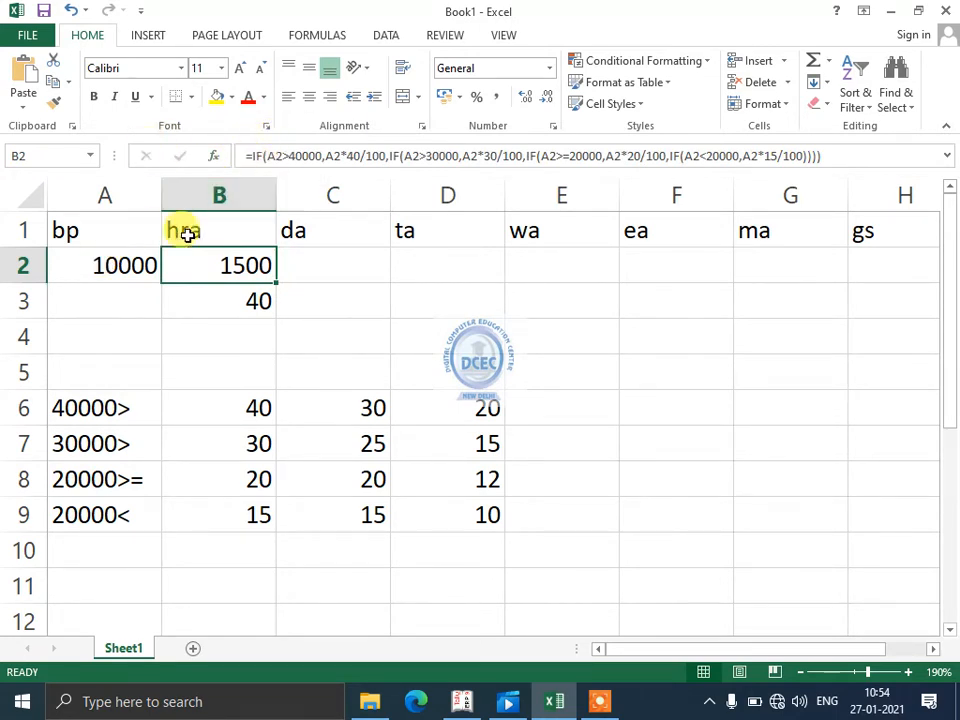
Step: Begin the da formula in C2 with the first condition, =if(a2>40000,a2*30, and open a nested IF
click(332, 256)
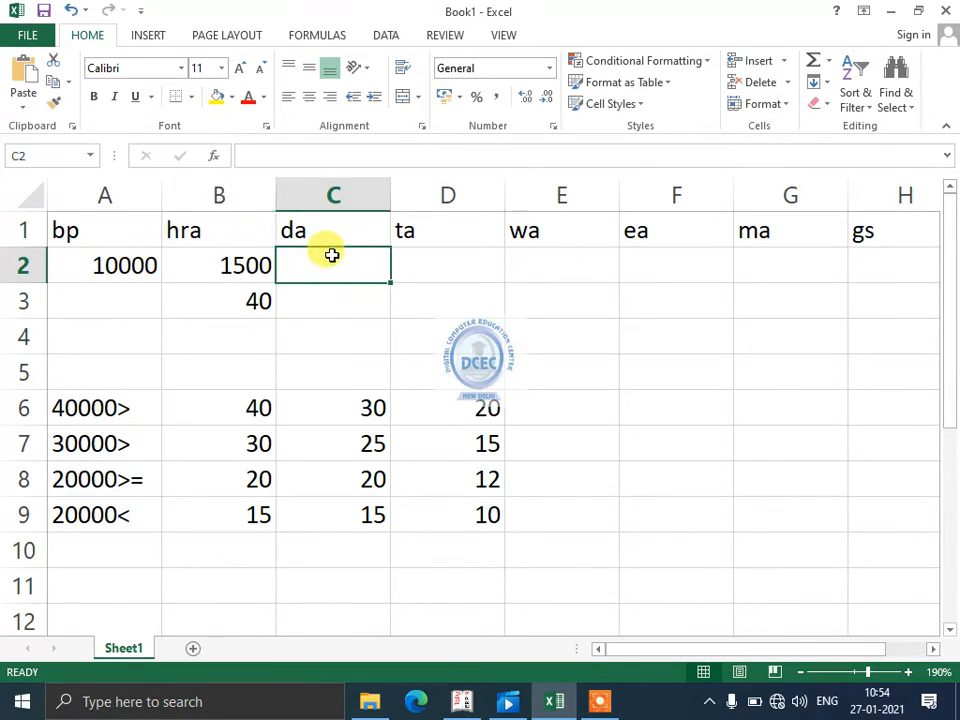
text(=if()
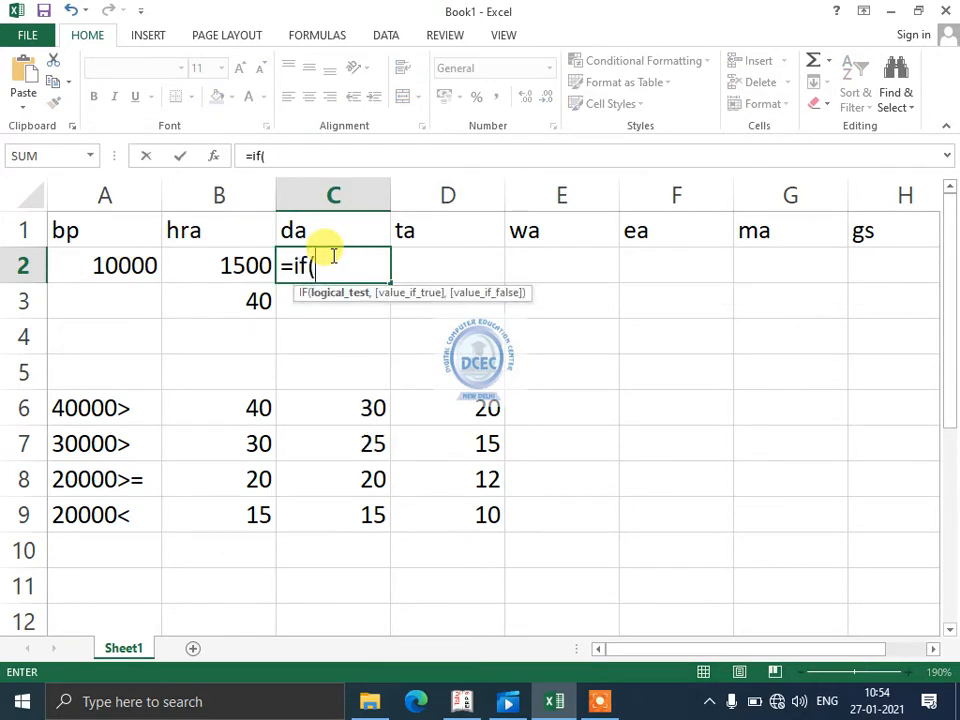
text(a2>4)
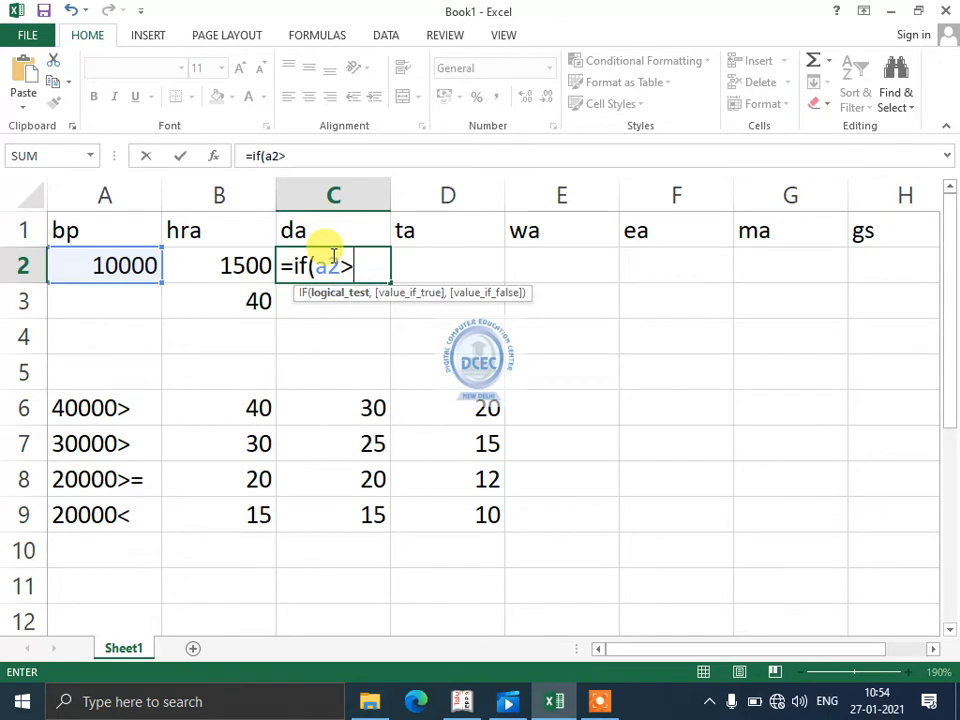
text(0000,a2*)
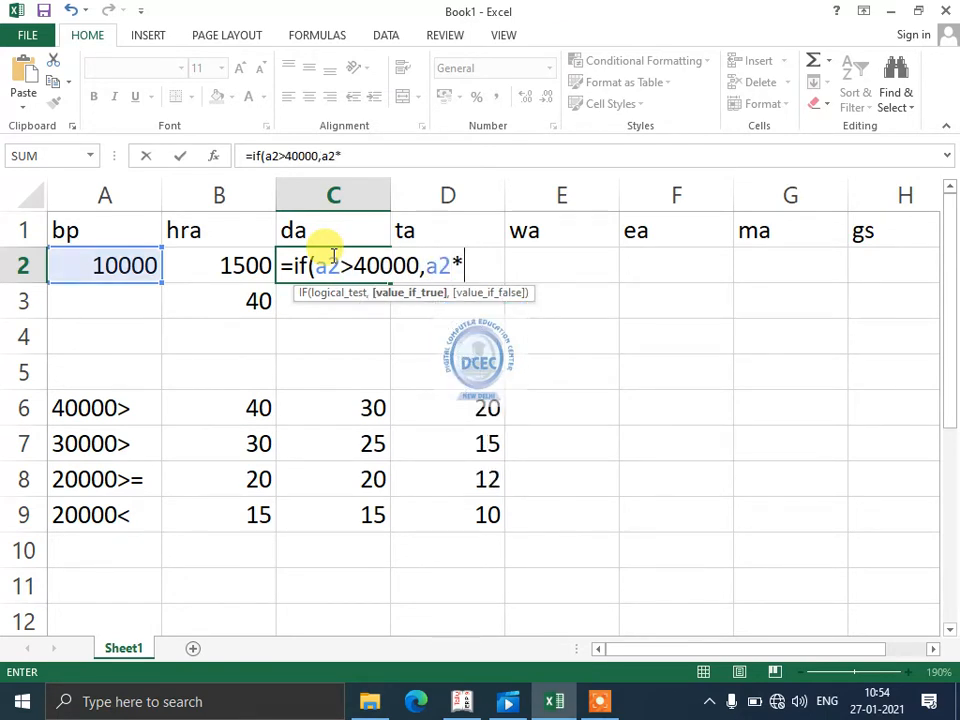
text(30,if)
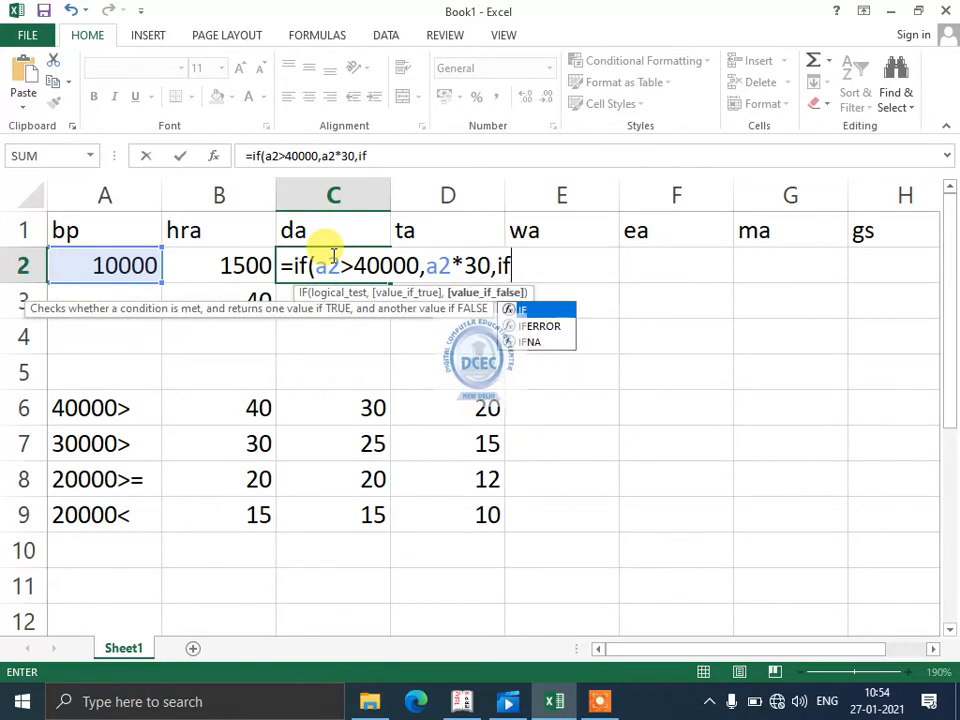
Step: Add the second condition to the da formula in C2, testing a2>30000 and returning a2*25/100
text((a2>)
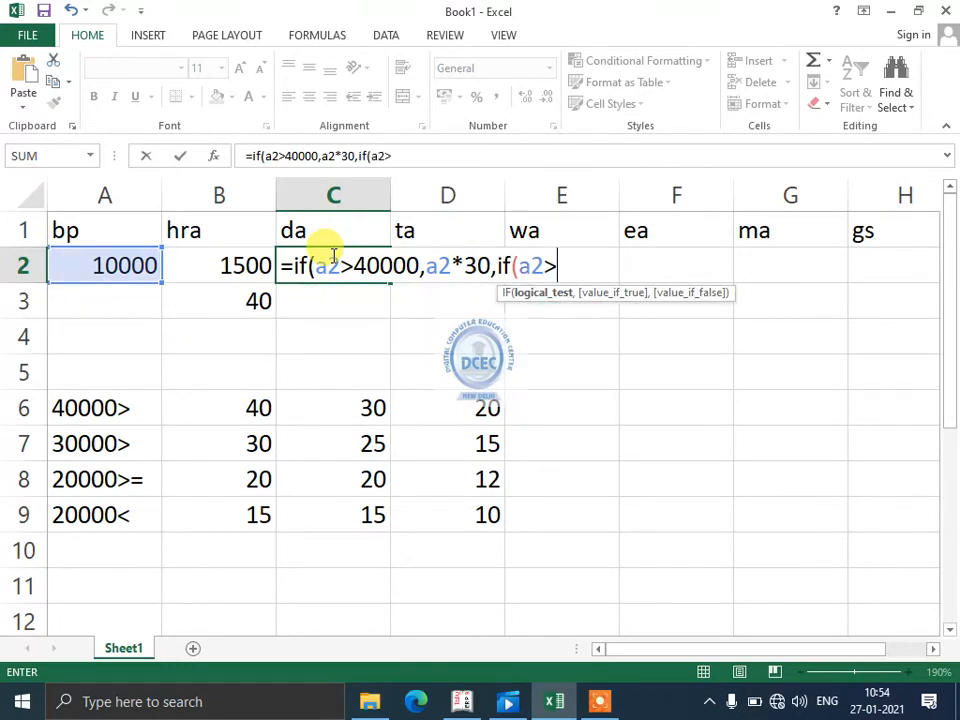
text(3000)
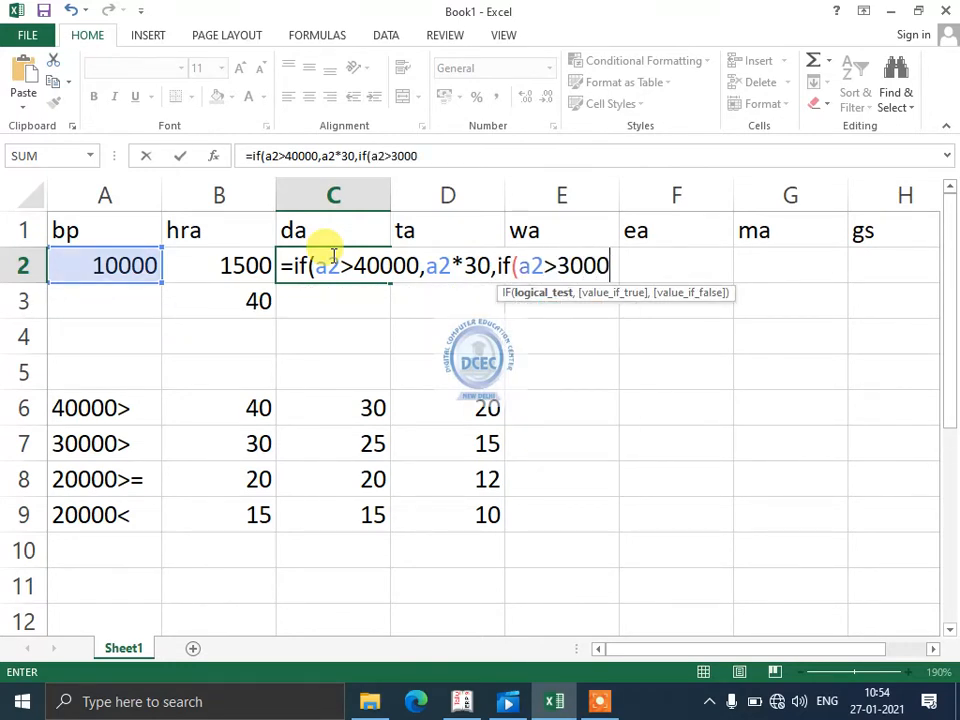
text(0,a2^)
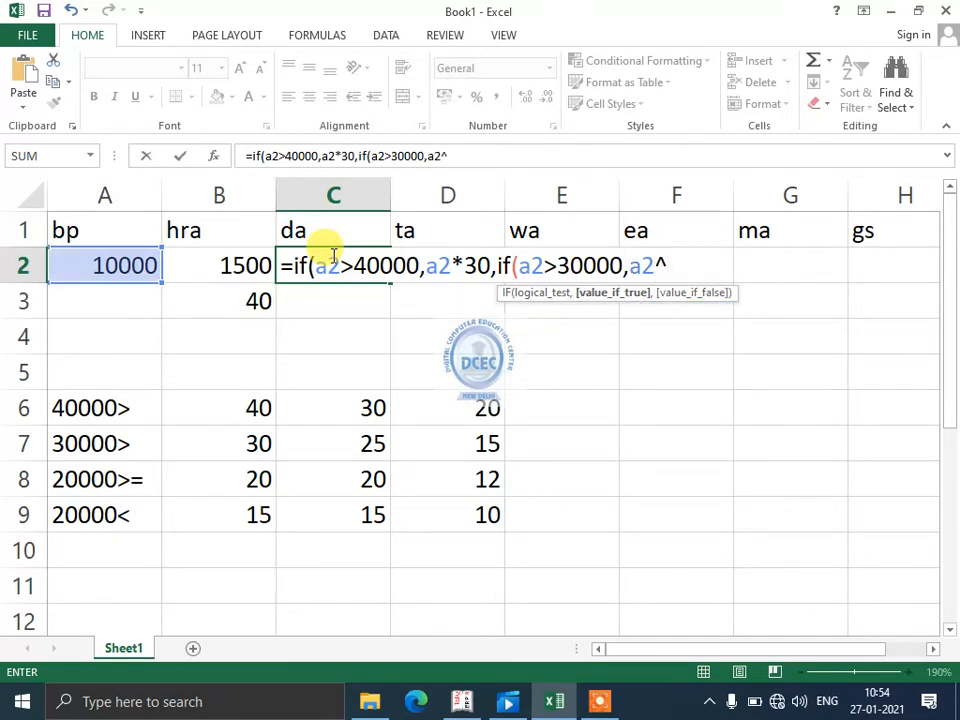
key(BackSpace)
text(^)
key(BackSpace)
text(*25,)
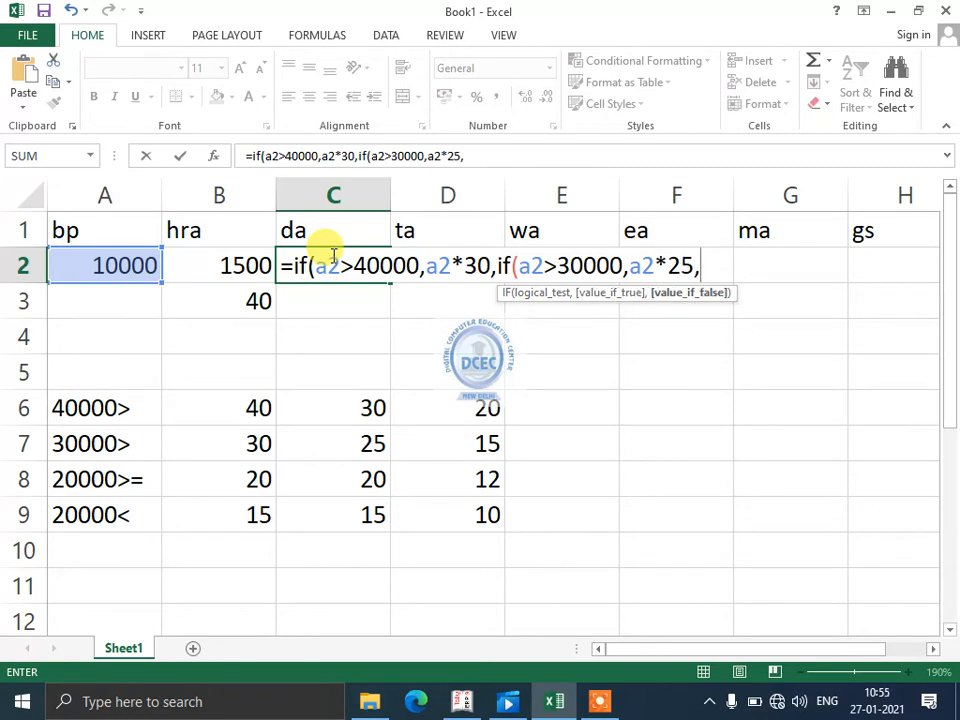
key(BackSpace)
text(/100)
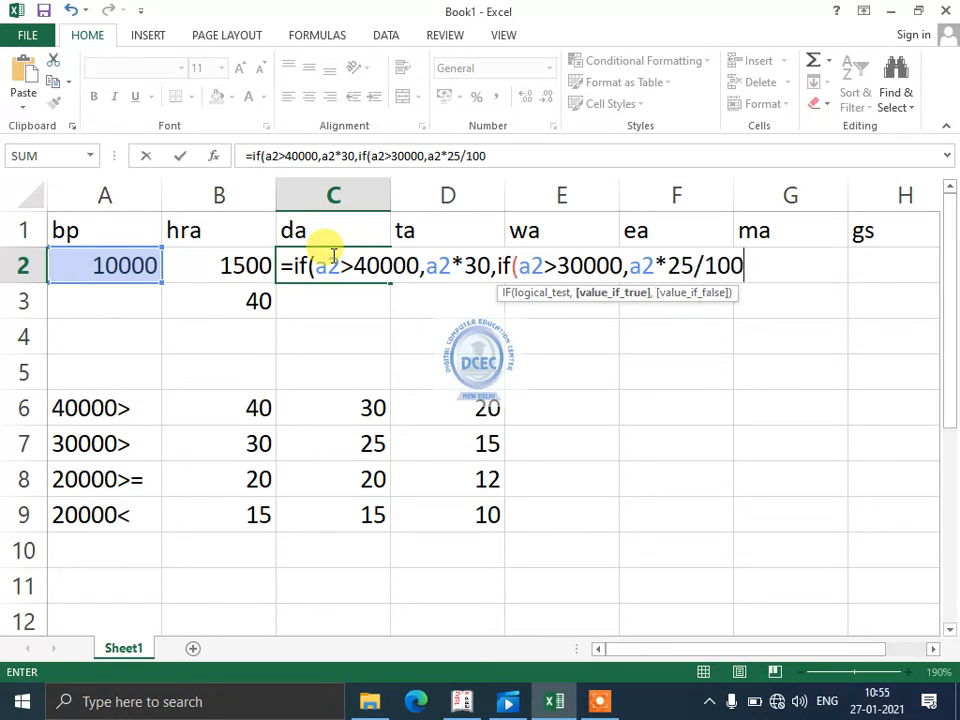
Step: Extend the da formula in C2 with a nested IF testing a2>=20000 and returning a2*20/100
text(,if(a2)
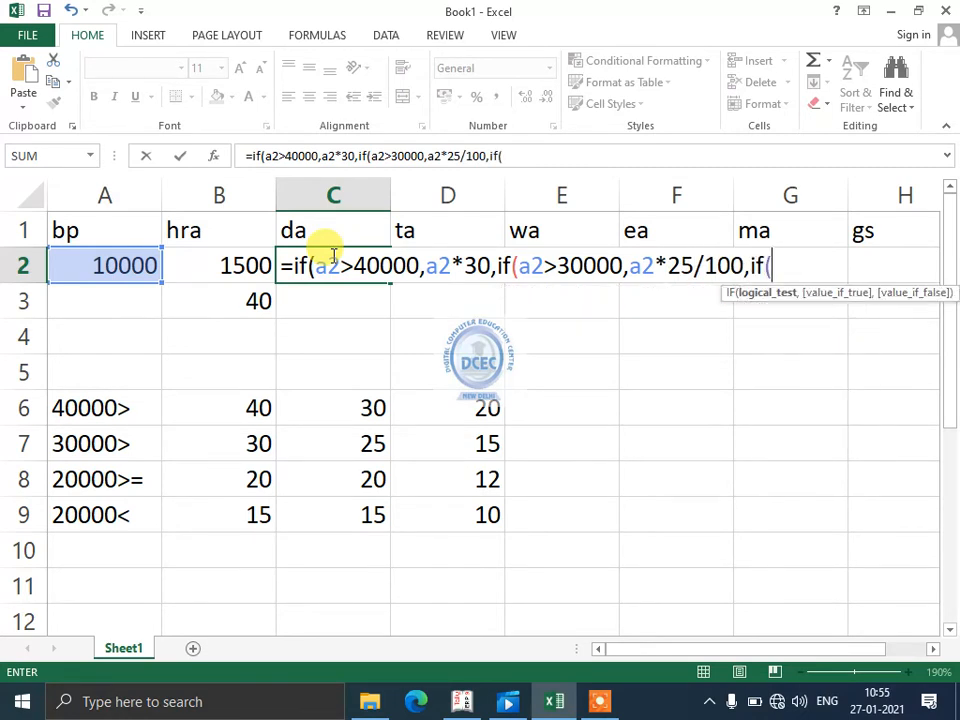
text(>)
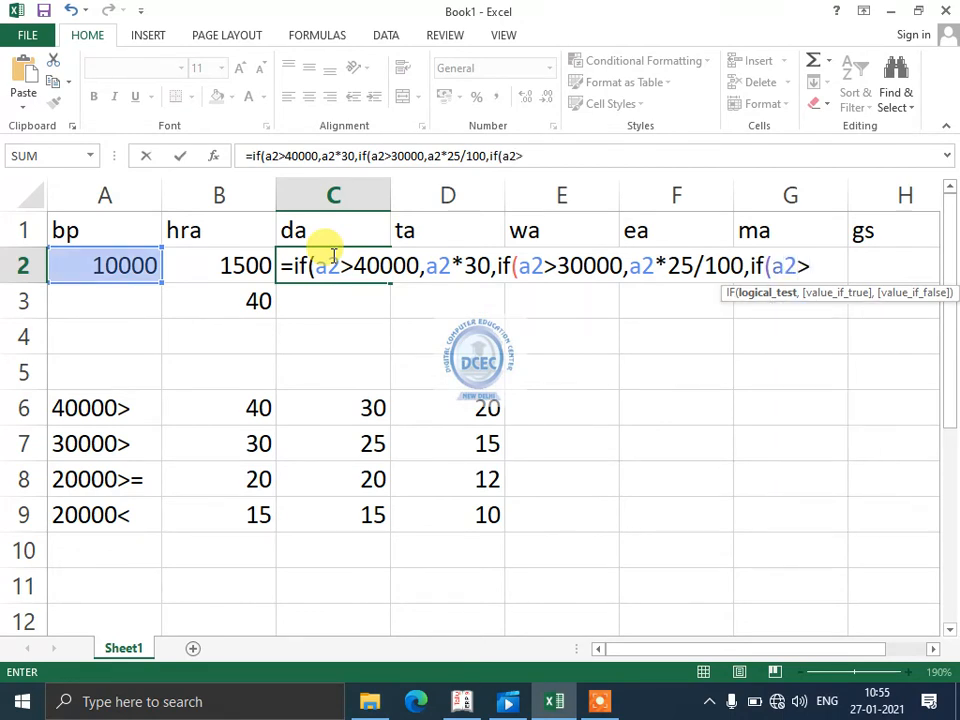
text(=20000,a2)
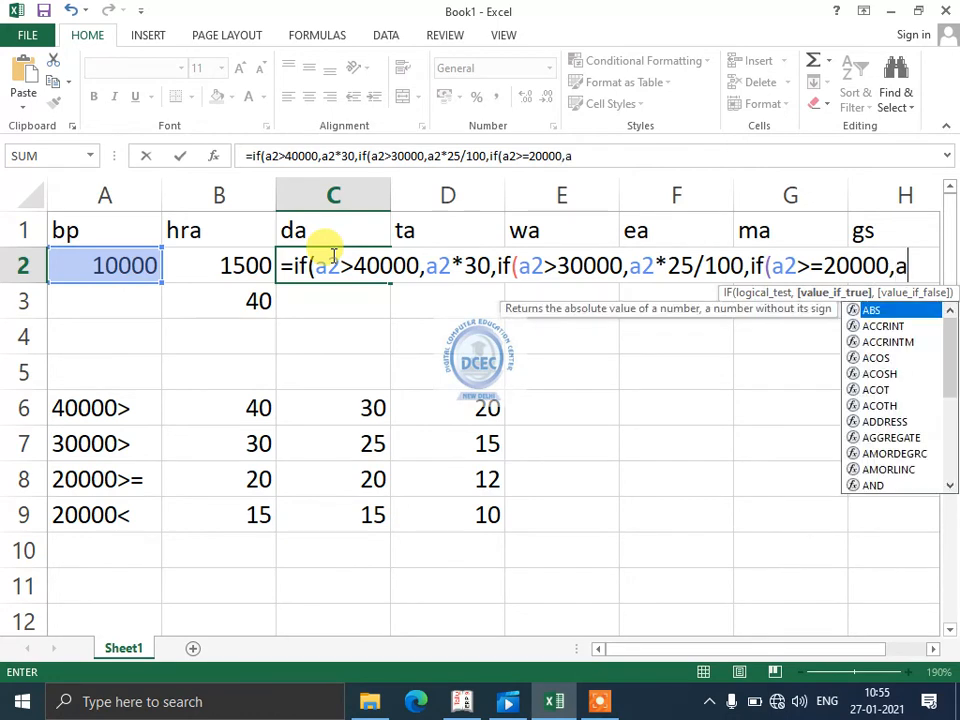
text(*2)
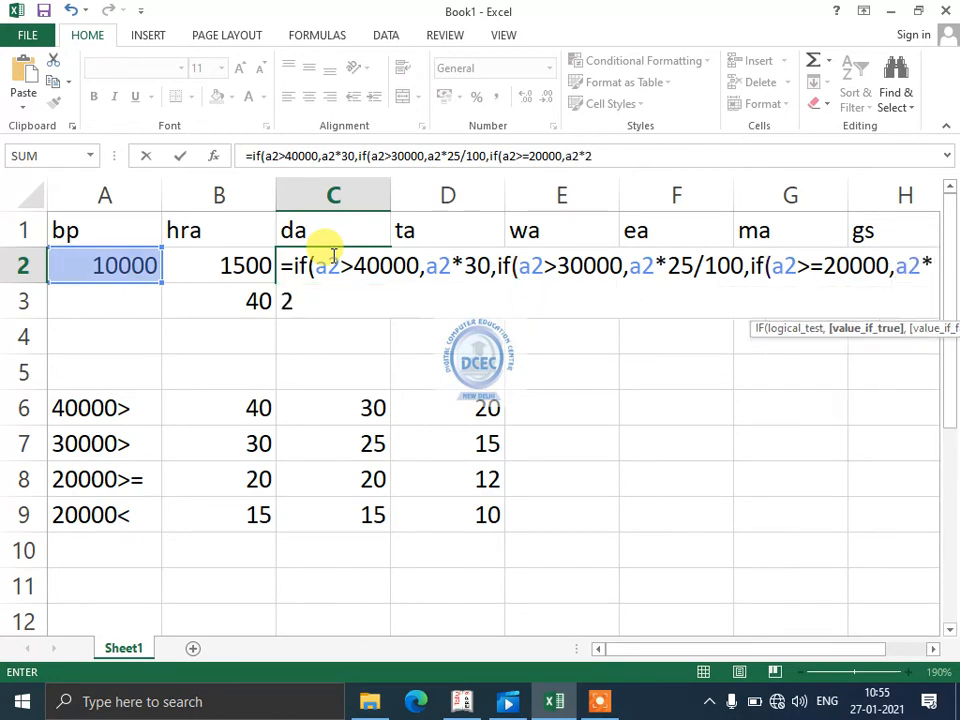
text(0/)
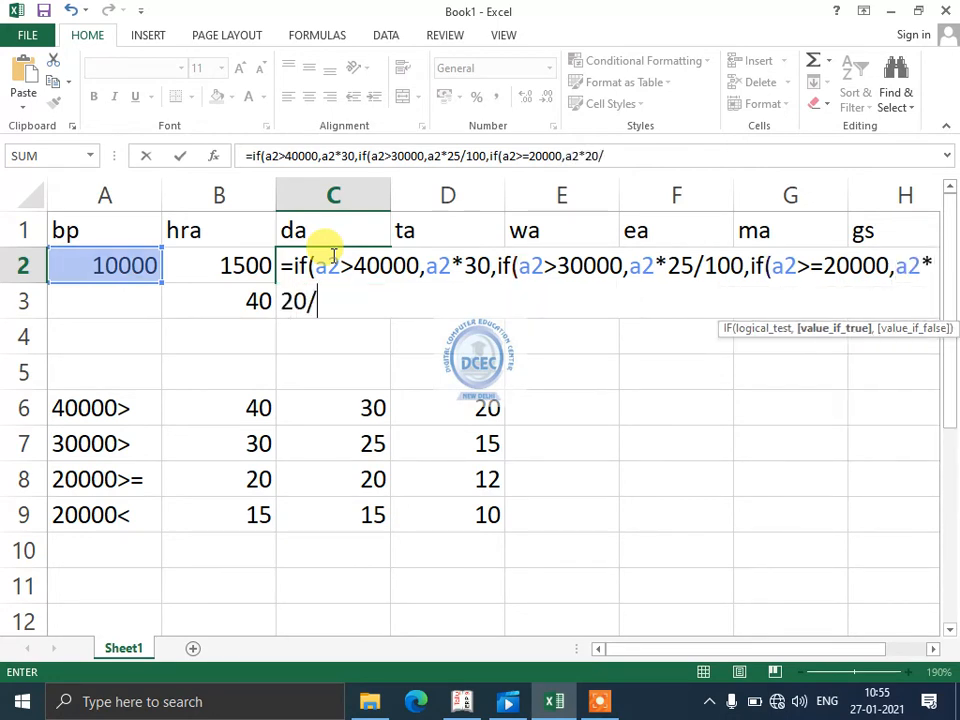
text(100,i)
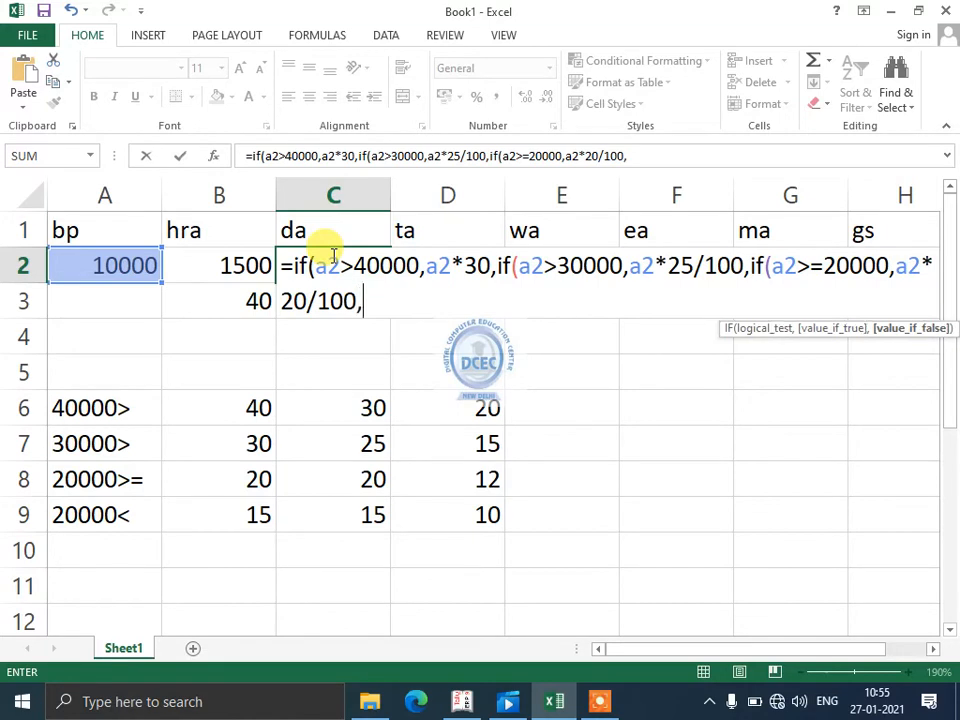
Step: Complete the da formula in C2 with if(a2<20000,a2*15/100)))) and check the entered formula
text(f(a2)
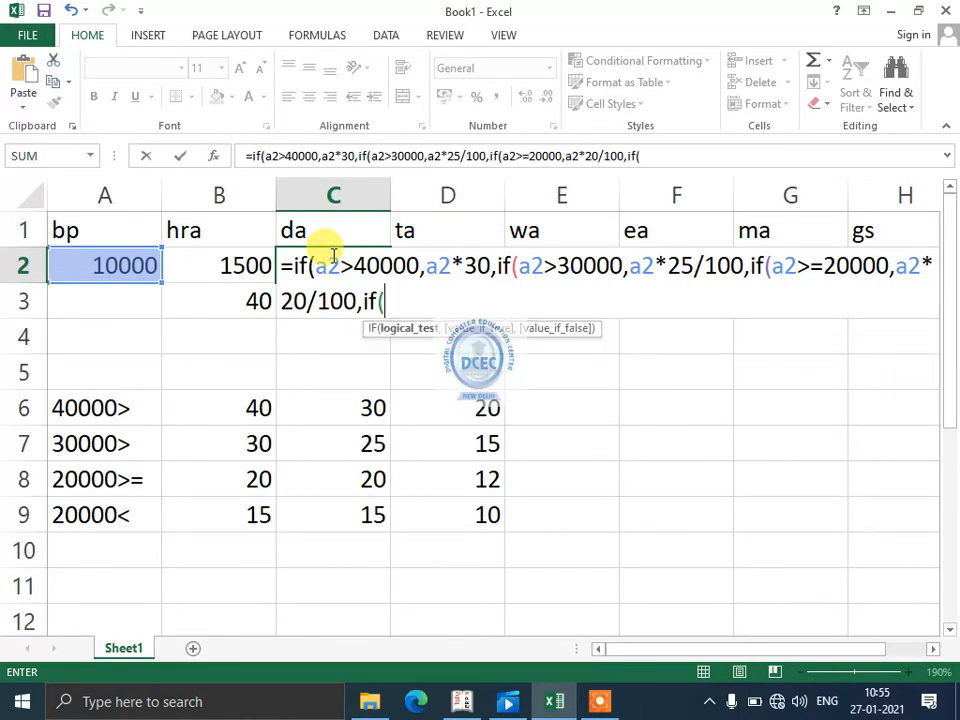
text(>)
key(BackSpace)
text(<20000)
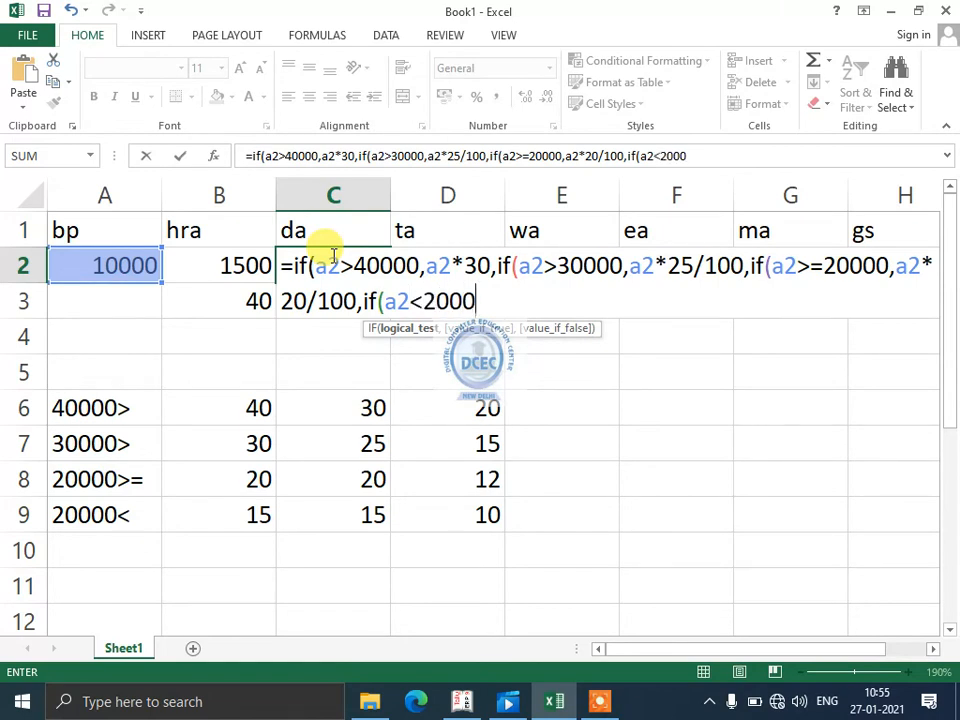
text(,a)
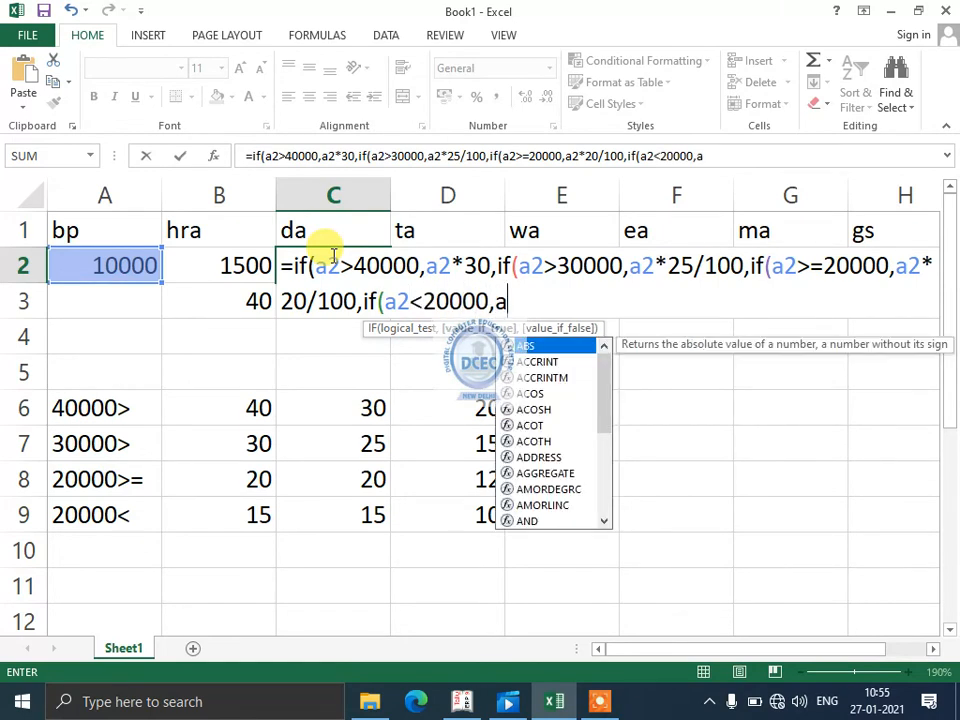
text(2*15.)
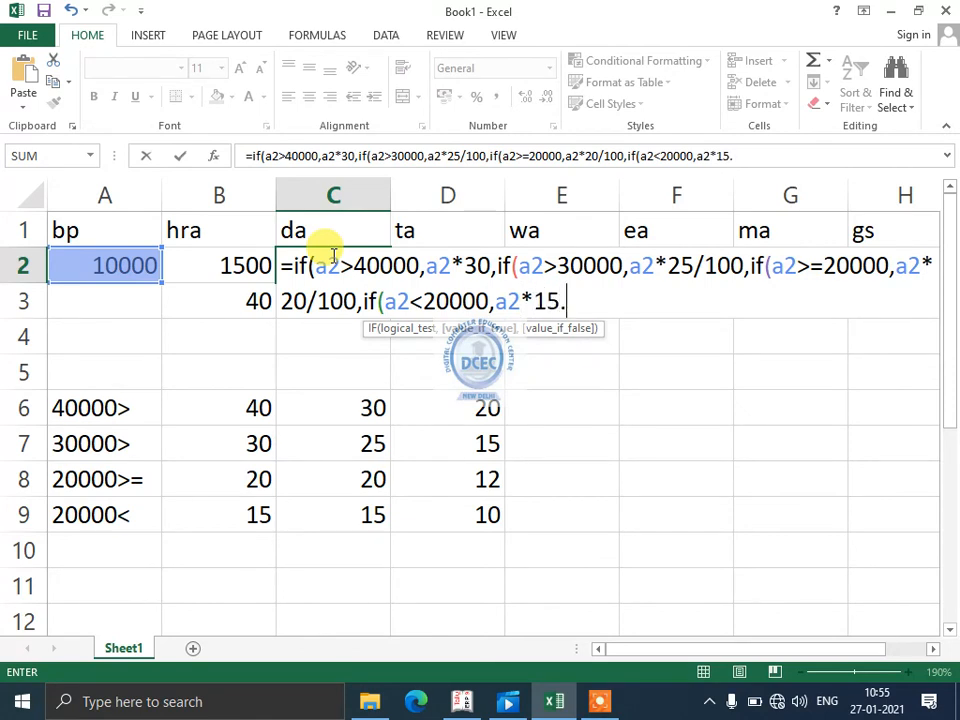
key(BackSpace)
text(/100))))
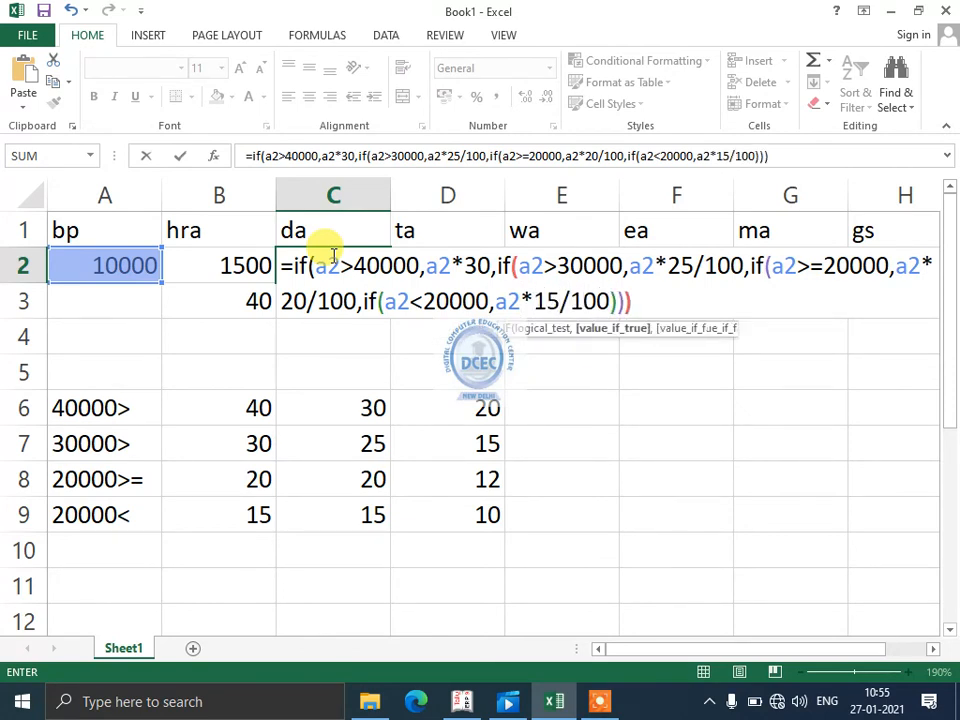
key(Return)
click(332, 256)
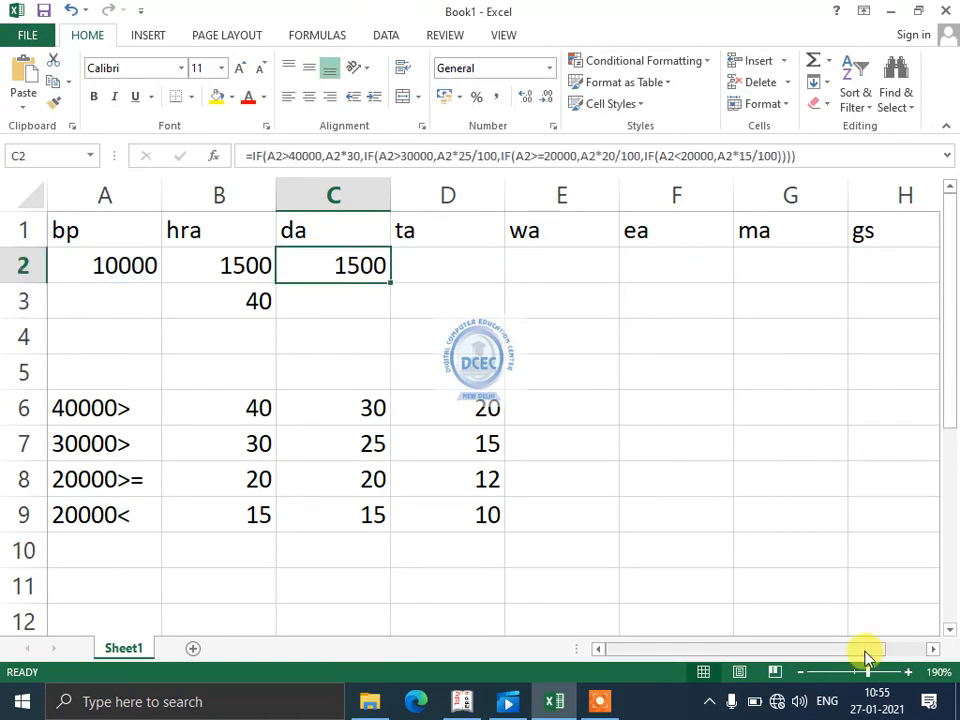
Step: Add the column headings ys, esi and pf in I1:K1 after the gs heading
double_click(800, 674)
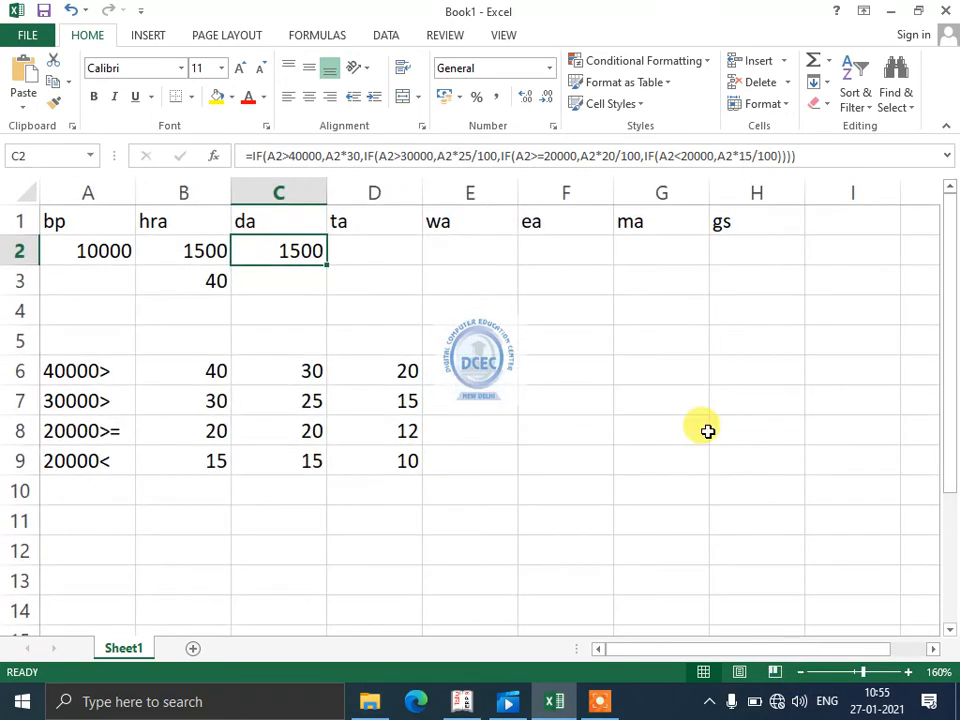
click(672, 259)
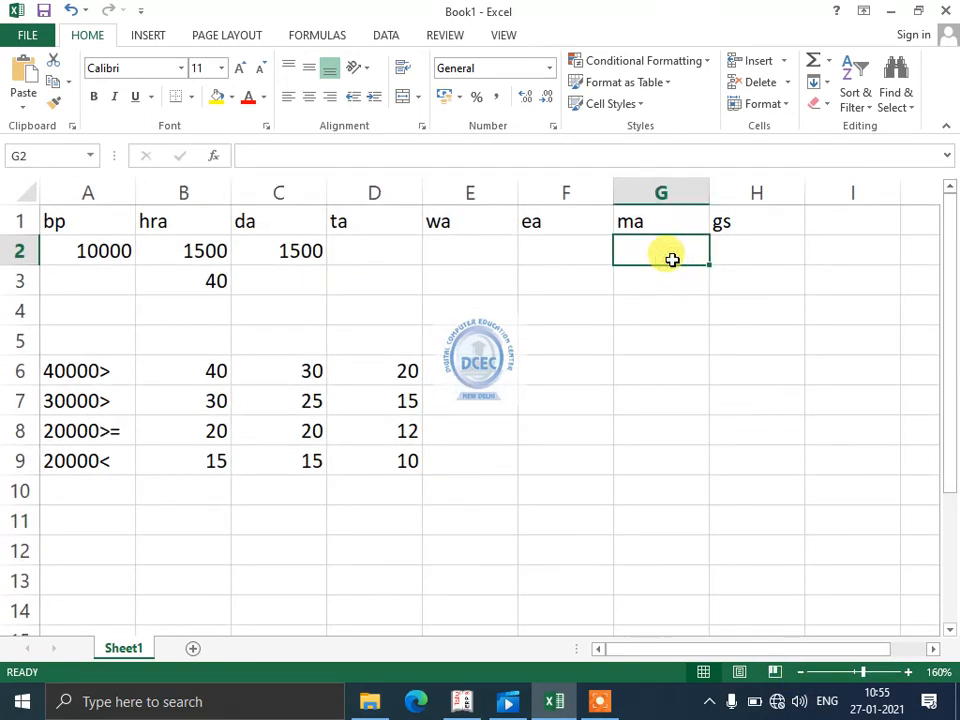
click(714, 250)
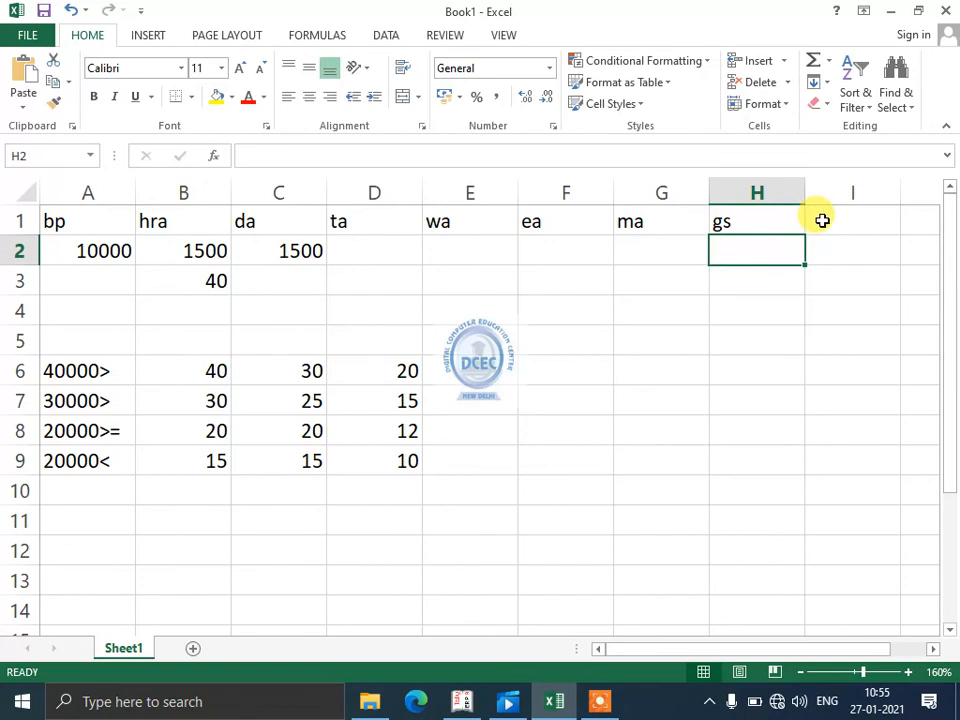
click(821, 220)
text(ys)
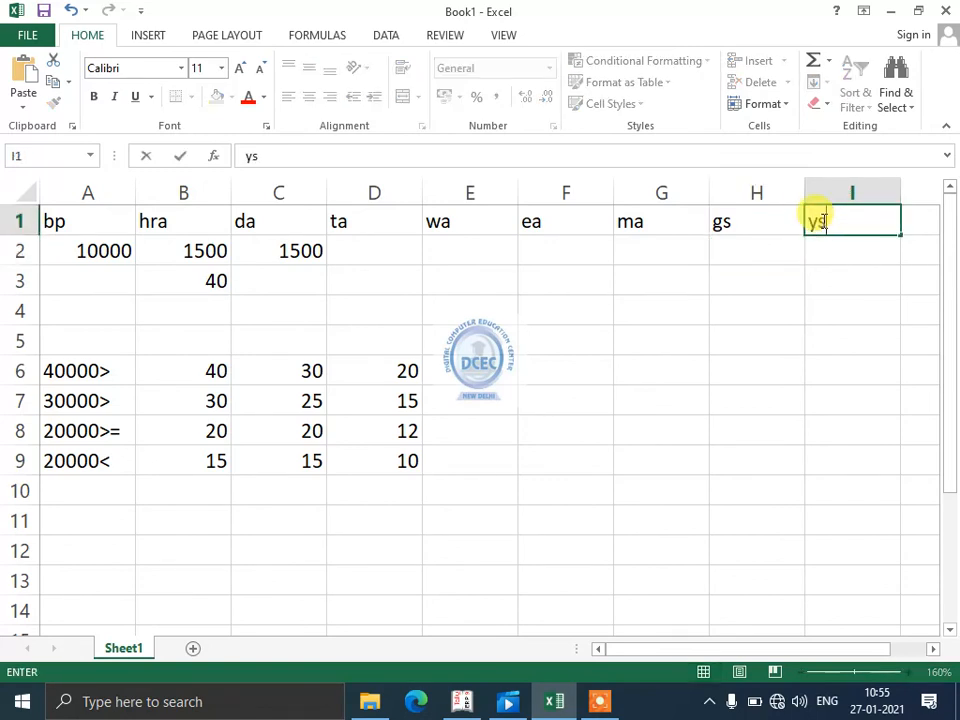
key(Tab)
text(es)
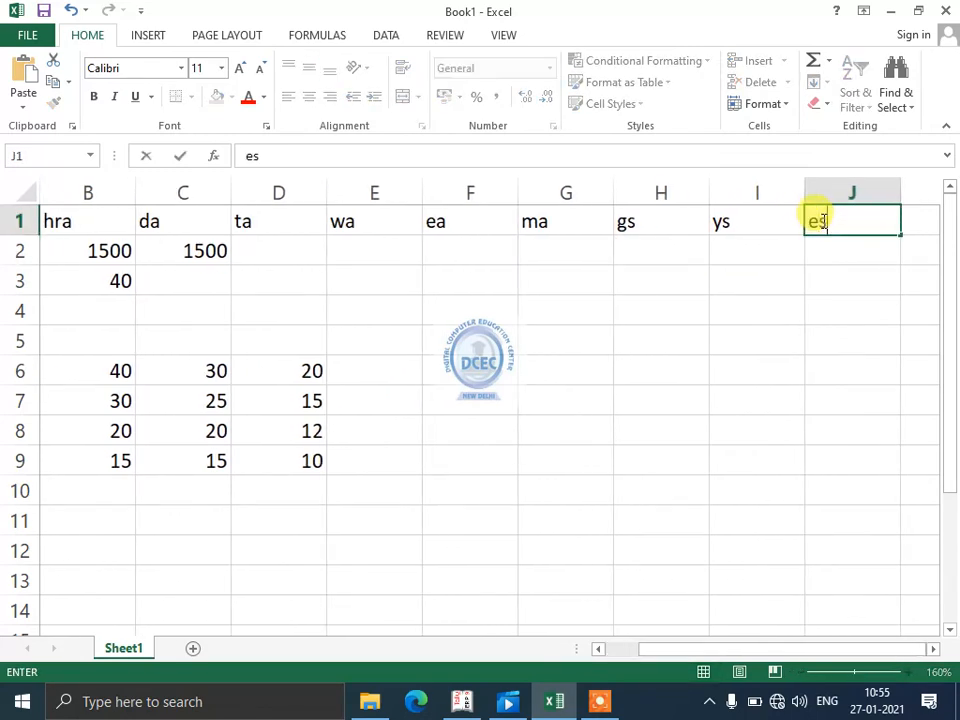
key(Tab)
text(p)
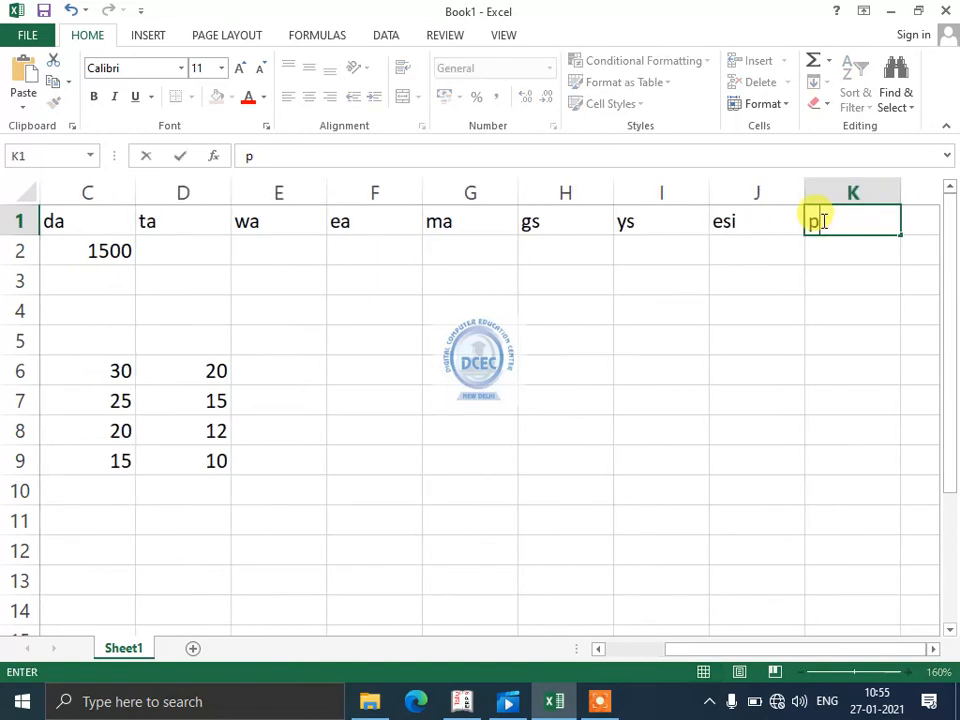
key(Tab)
Step: Add the column headings it, td and np in L1:N1, and return to A1
text(it)
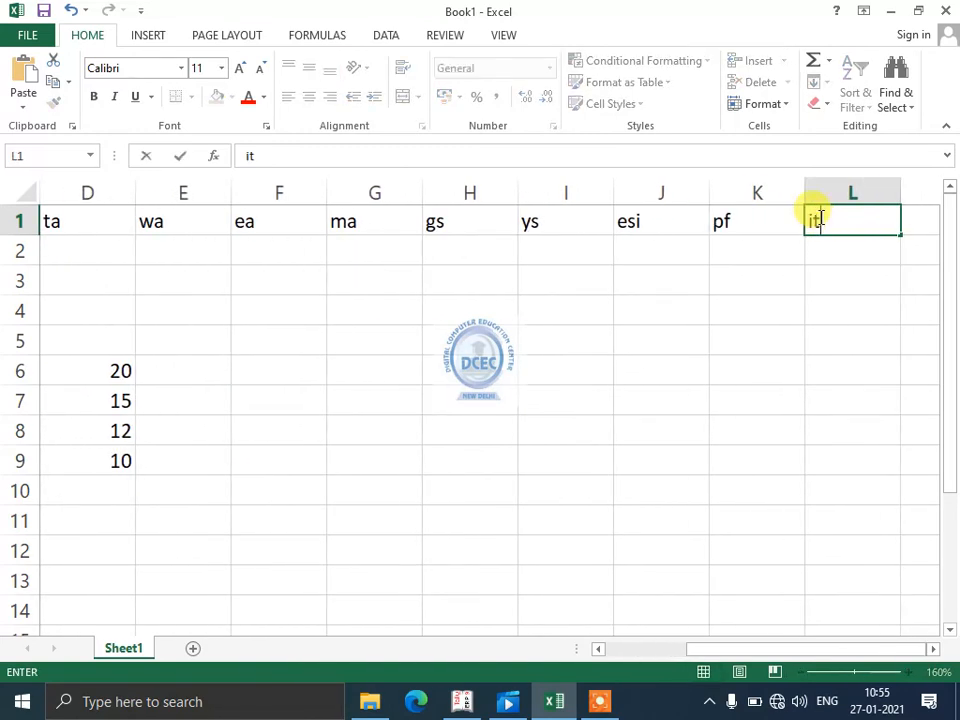
key(Tab)
text(t)
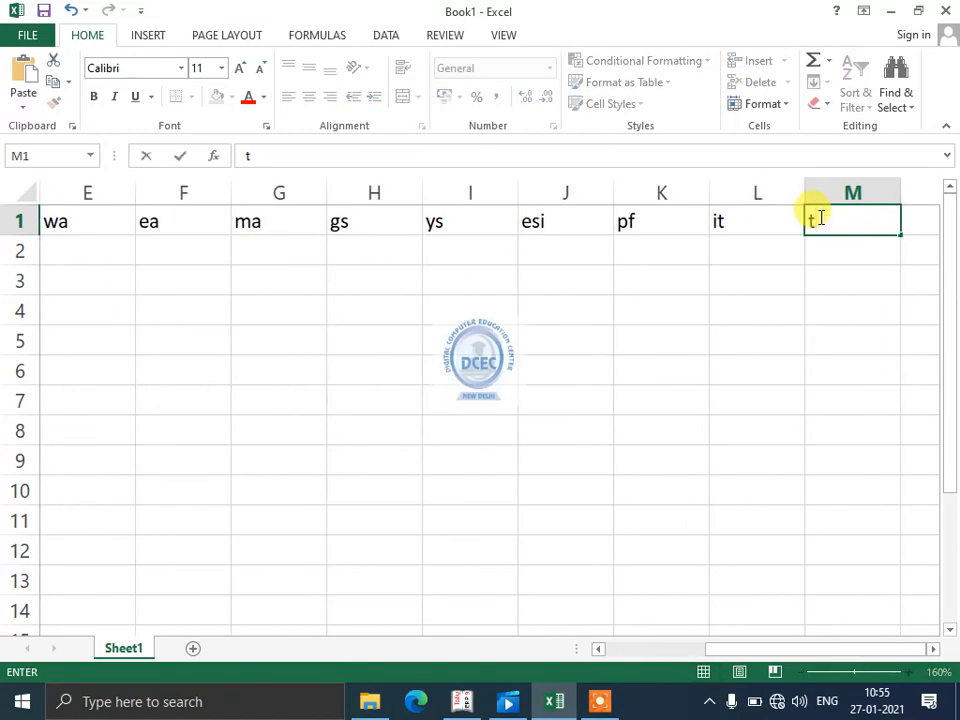
text(d)
key(Tab)
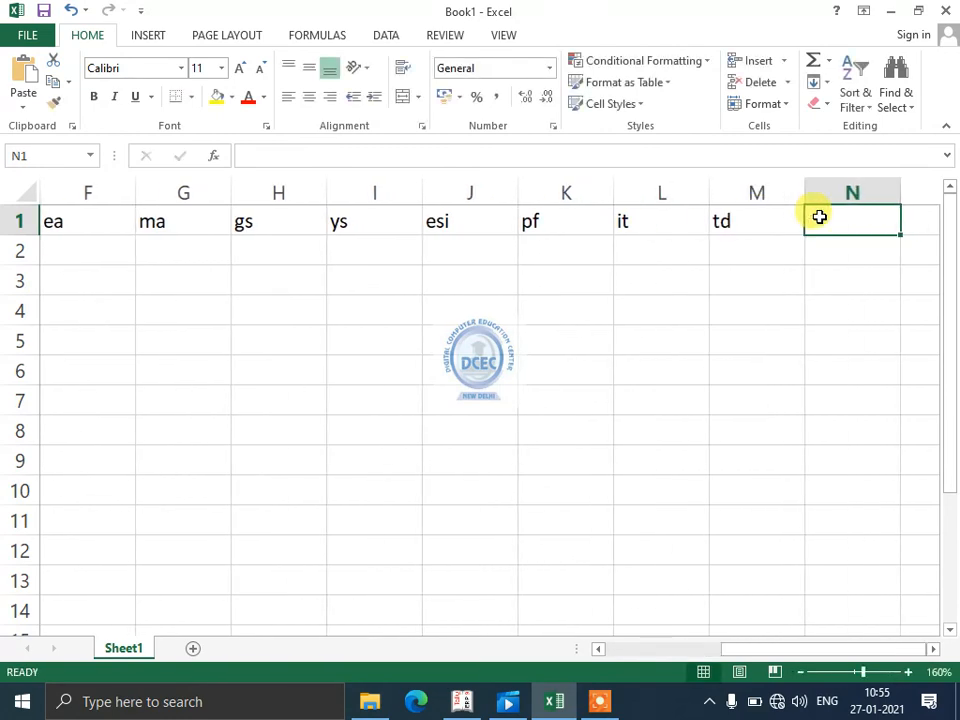
text(np)
key(Left)
key(Left)
key(Left)
key(Left)
key(Left)
key(Left)
key(Left)
key(Left)
key(Left)
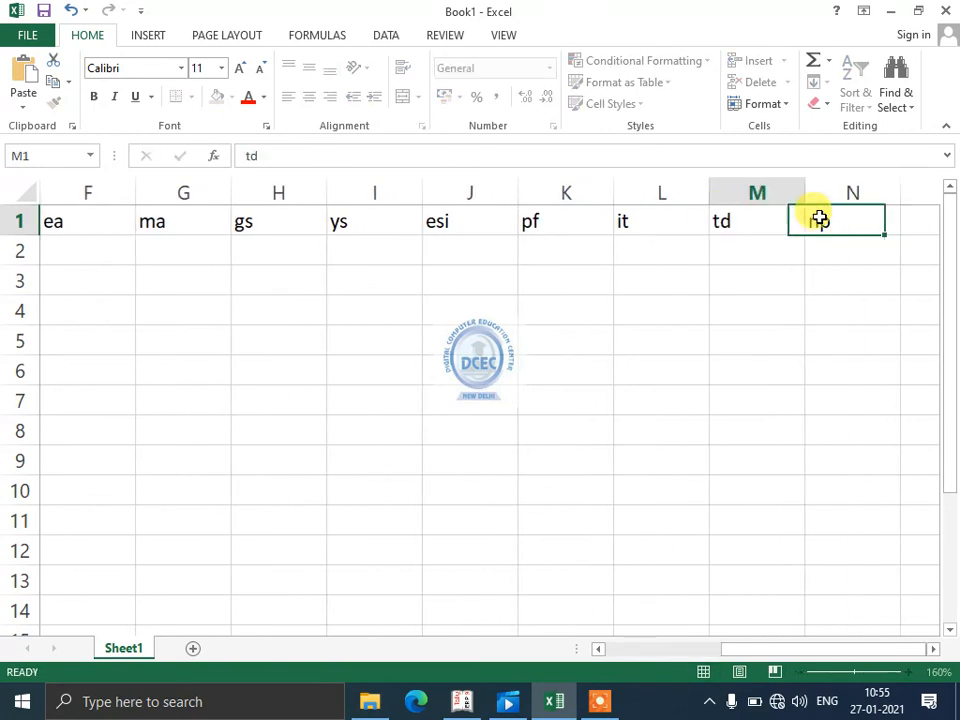
key(Left)
key(Left)
key(Left)
key(Left)
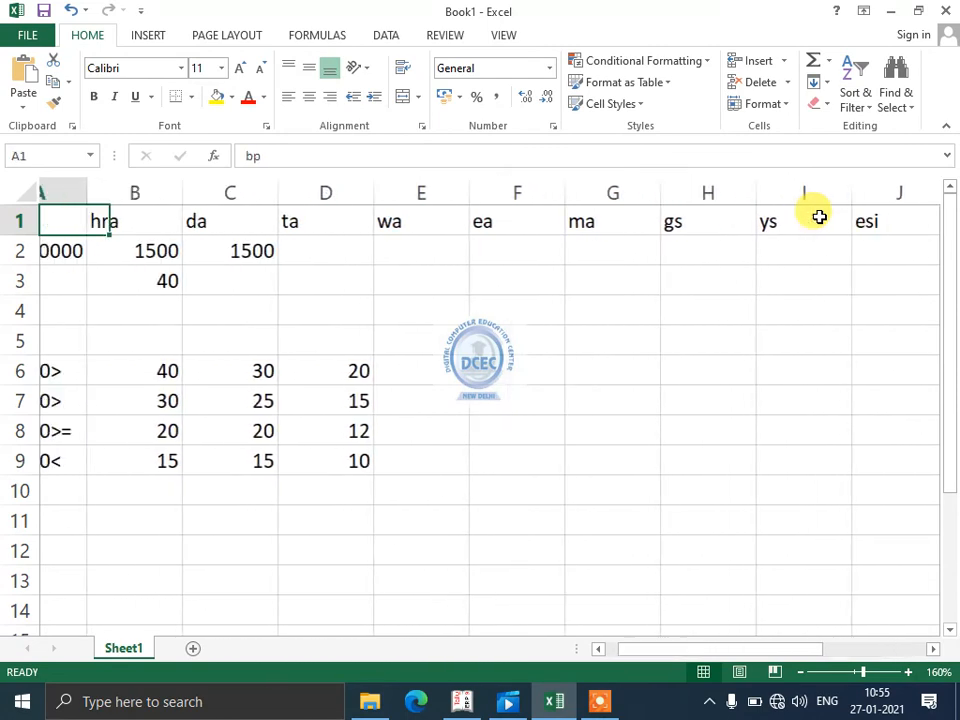
Step: Copy the full text of the nested IF hra formula in B2, leaving the cell's formula as it is
key(Right)
key(Right)
key(Left)
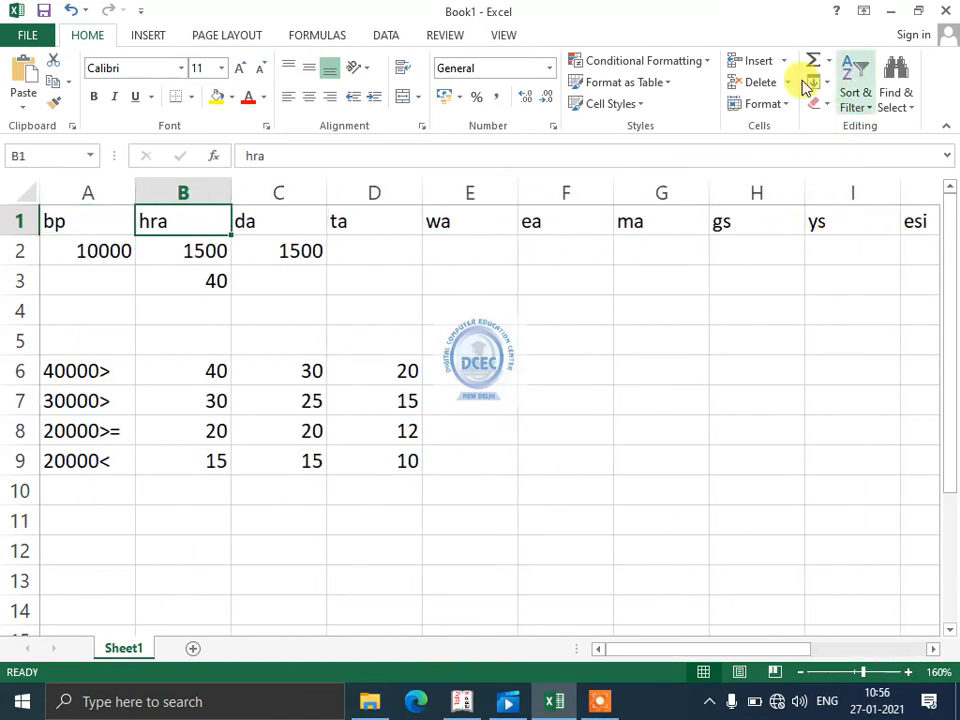
click(191, 256)
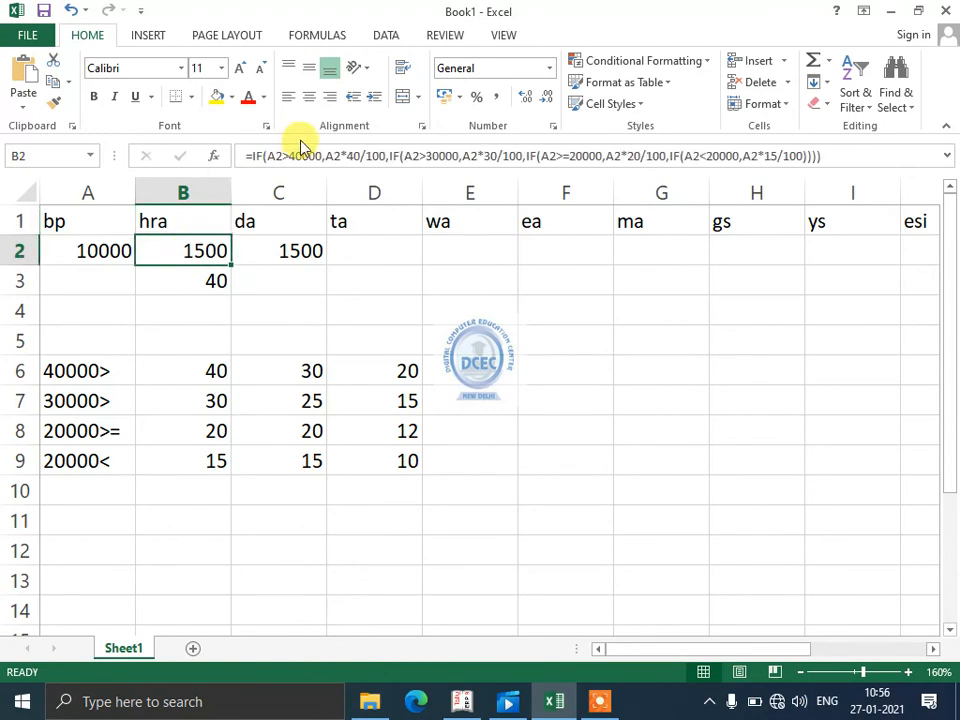
click(199, 228)
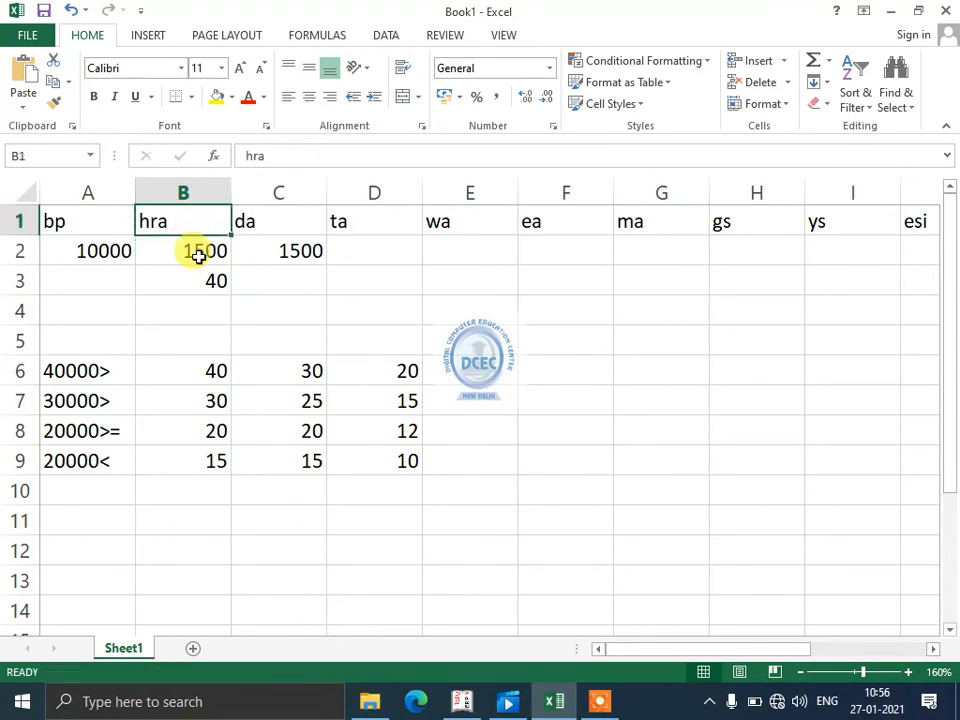
double_click(196, 252)
drag(143, 252, 369, 277)
key(ctrl+c)
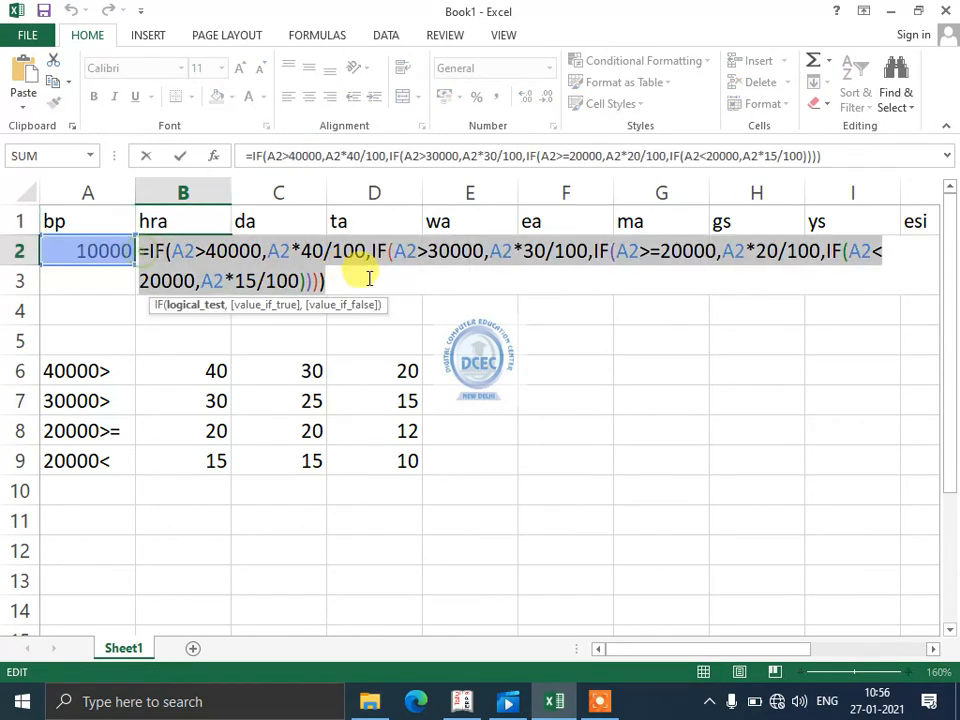
click(262, 538)
key(Escape)
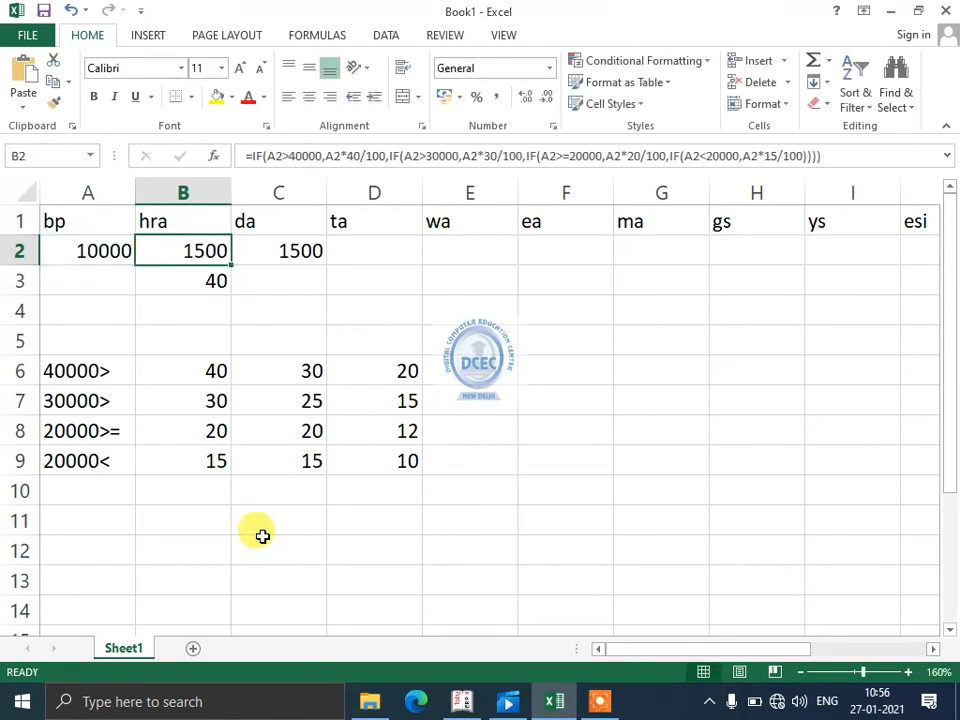
Step: Paste the copied hra formula into C12 as plain text with a leading space, and view its full length at 150% zoom
double_click(262, 538)
key(ctrl+v)
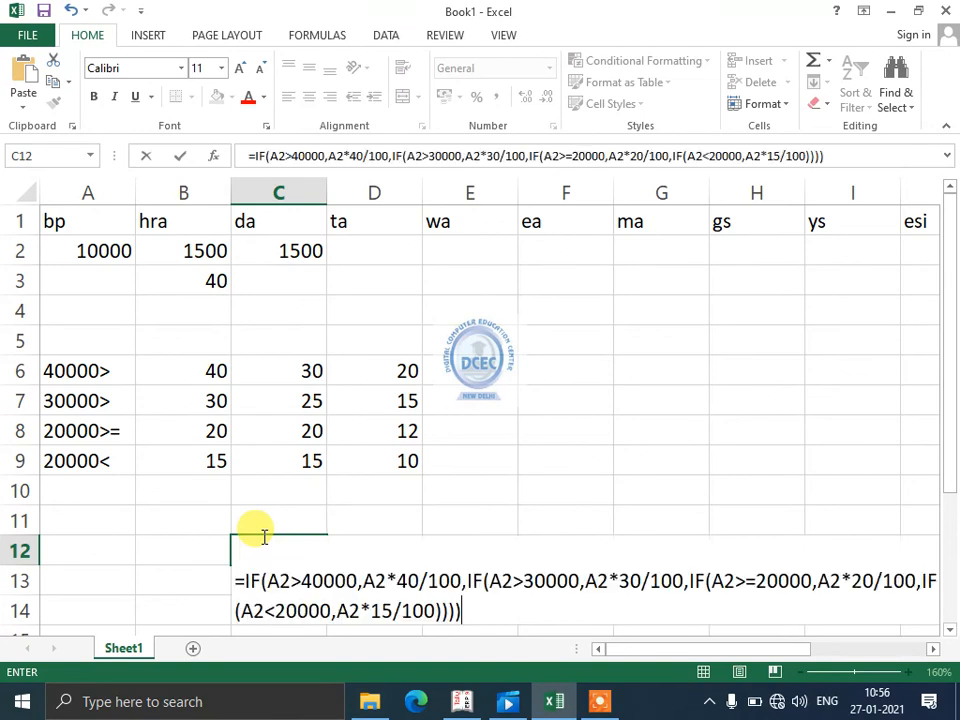
key(Return)
click(262, 540)
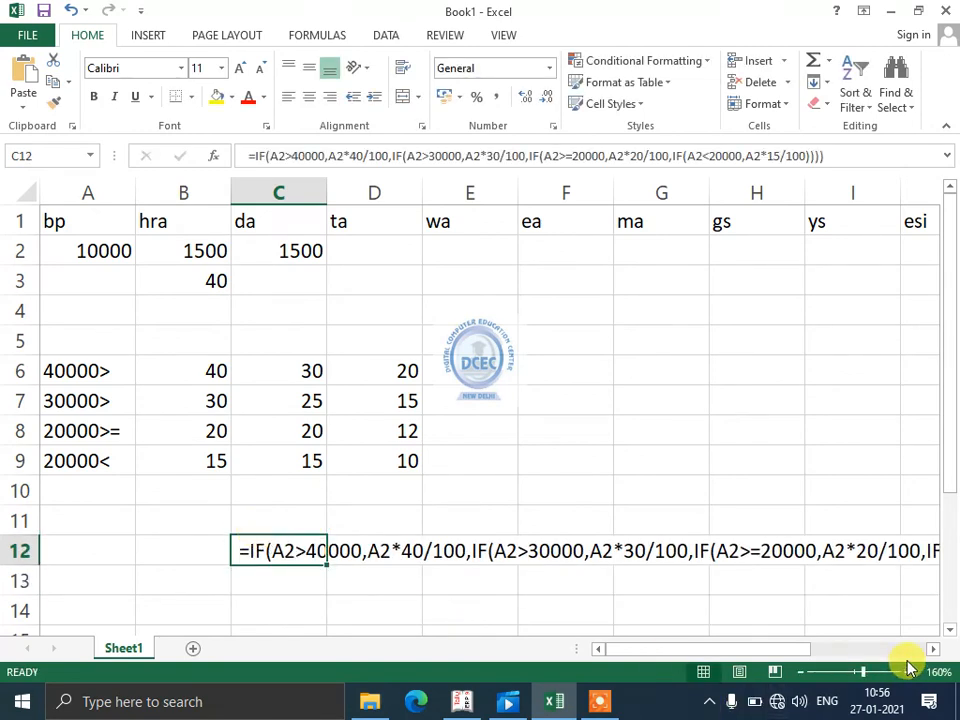
click(799, 673)
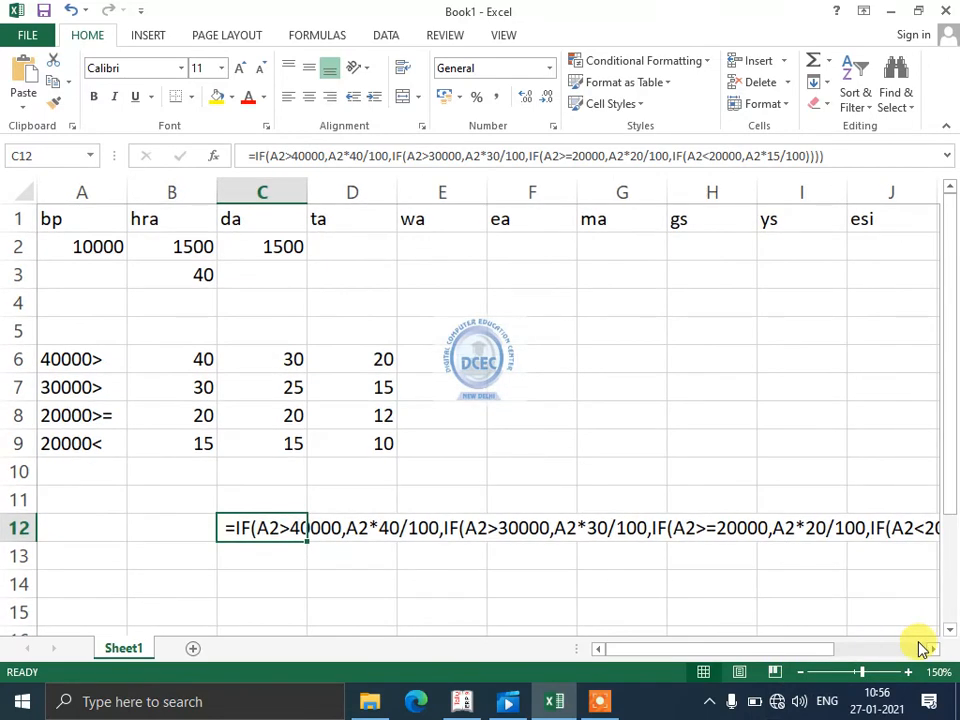
click(931, 651)
click(931, 651)
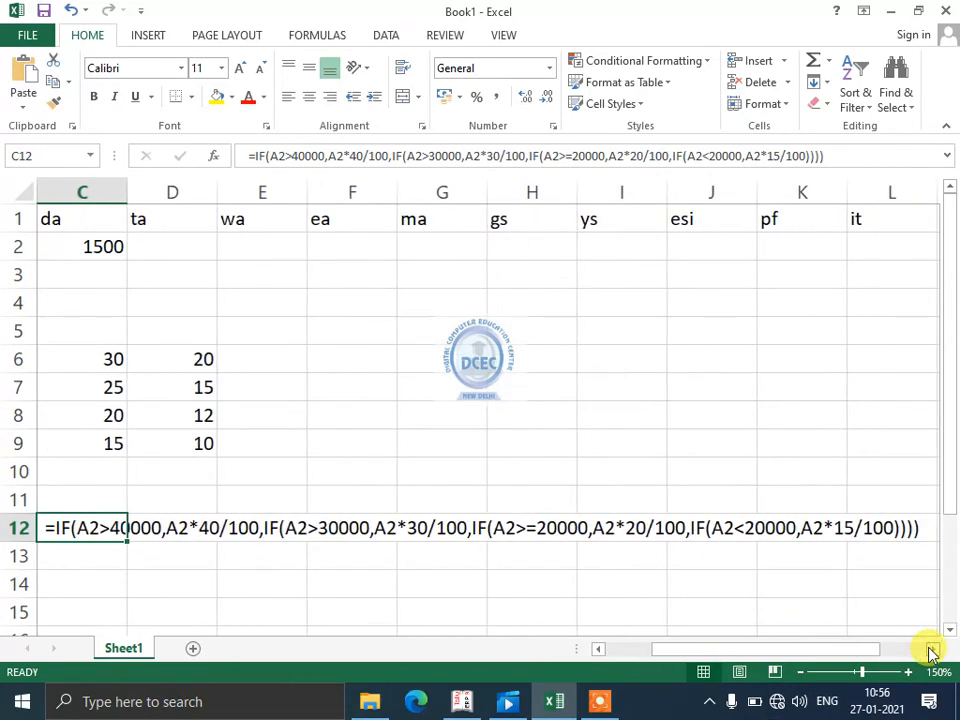